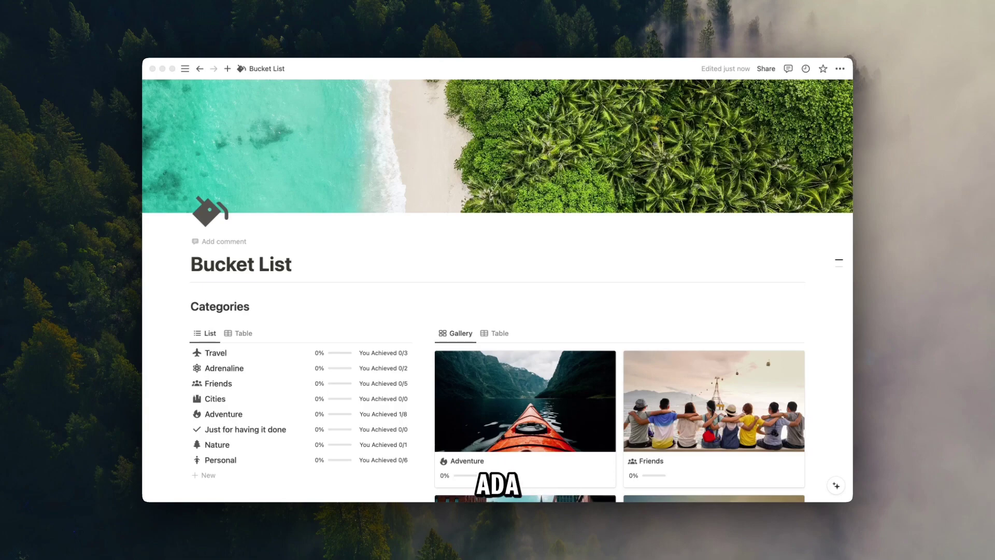
- Examine the finished Bucket List page's categories list, category gallery and bucket list item cards
scroll(531, 300, down, 4)
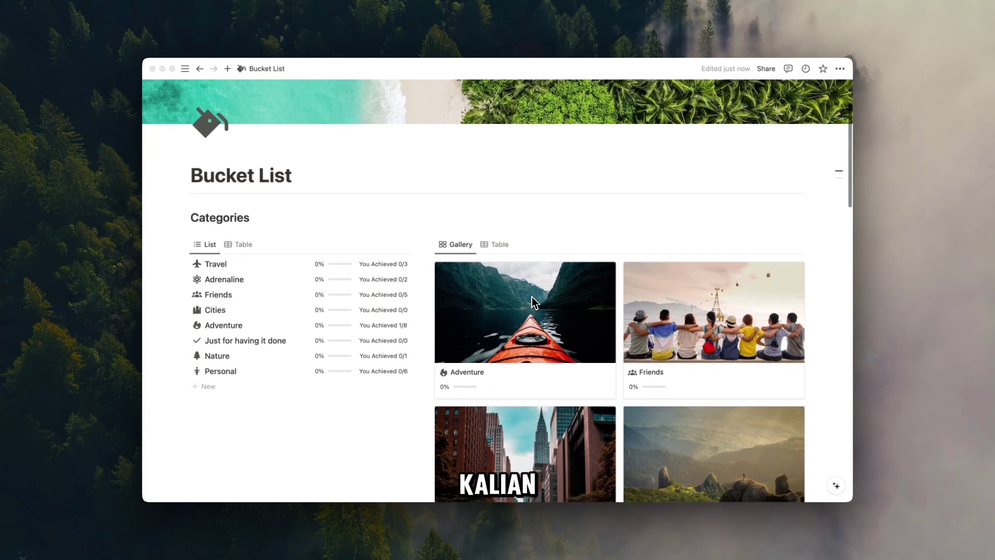
scroll(497, 290, down, 1)
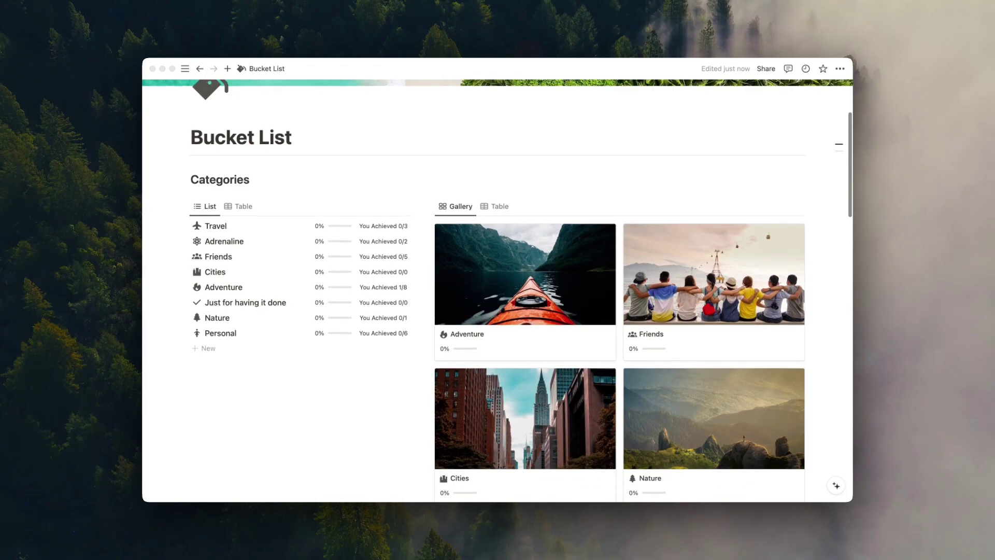
scroll(497, 290, down, 3)
scroll(497, 290, down, 6)
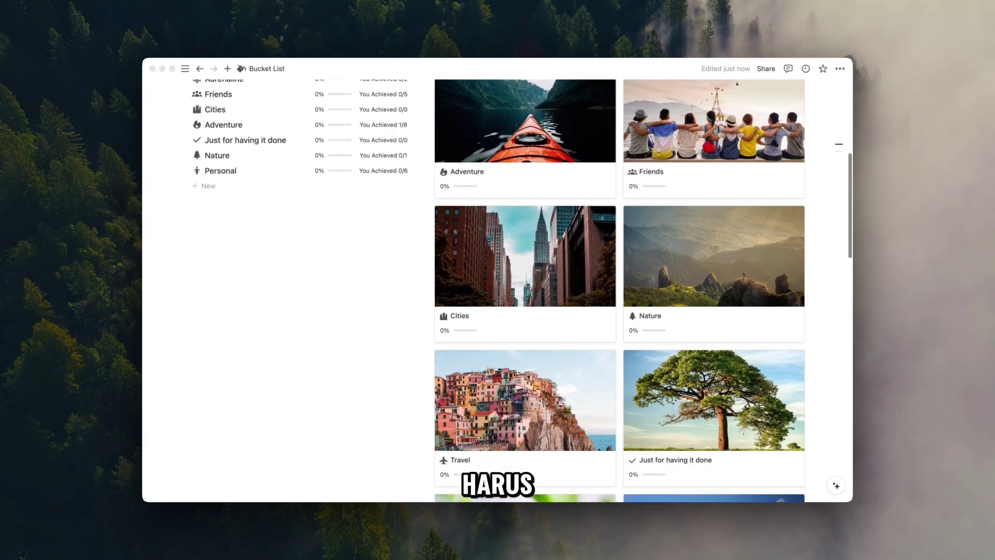
scroll(497, 290, down, 2)
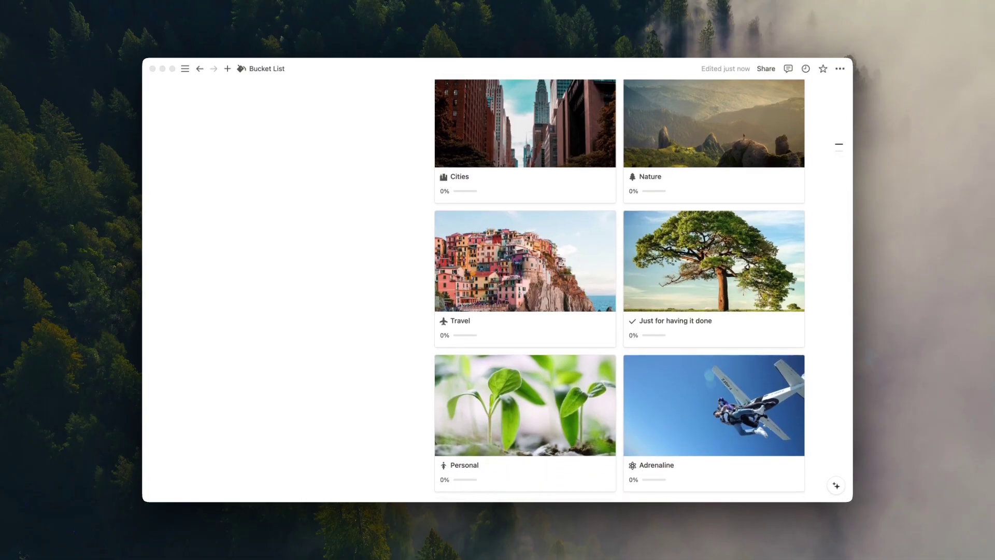
scroll(498, 290, down, 5)
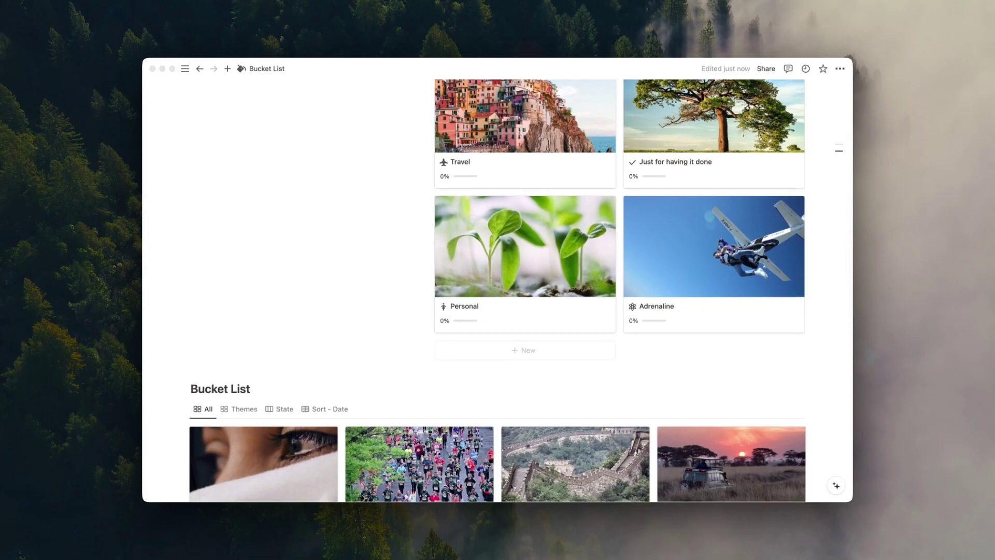
scroll(492, 347, down, 3)
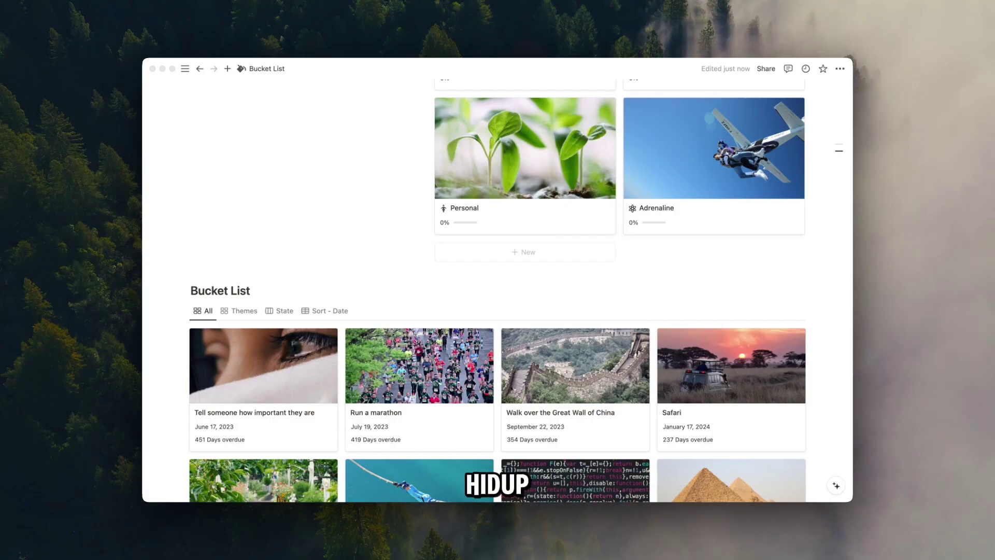
scroll(360, 290, up, 10)
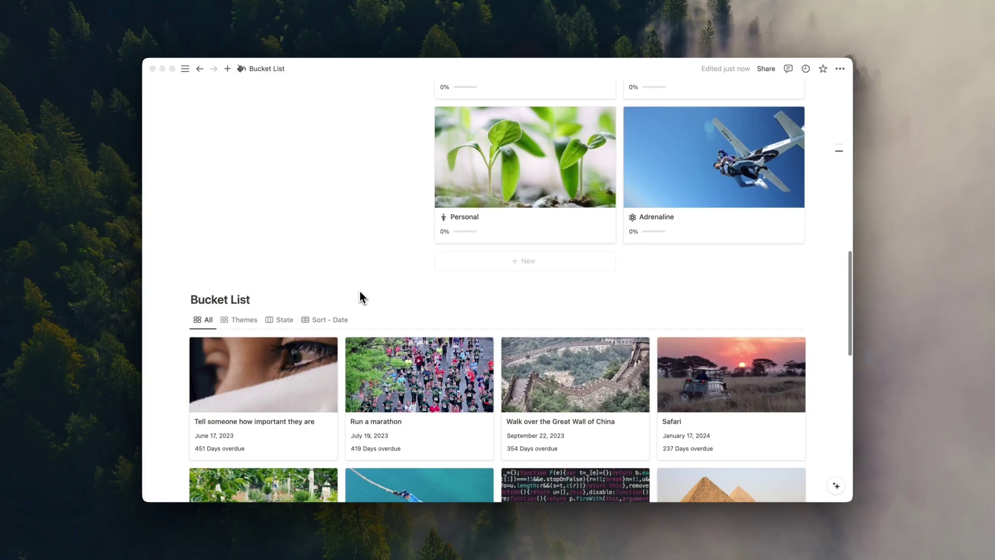
scroll(361, 296, up, 2)
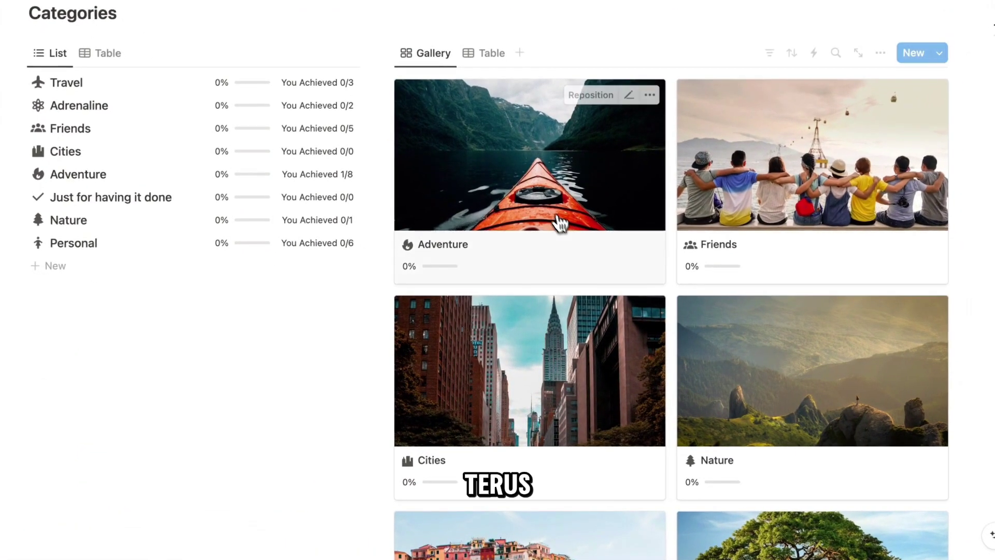
- Open the Adventure category card and review its properties and the gallery of related bucket list items
click(531, 261)
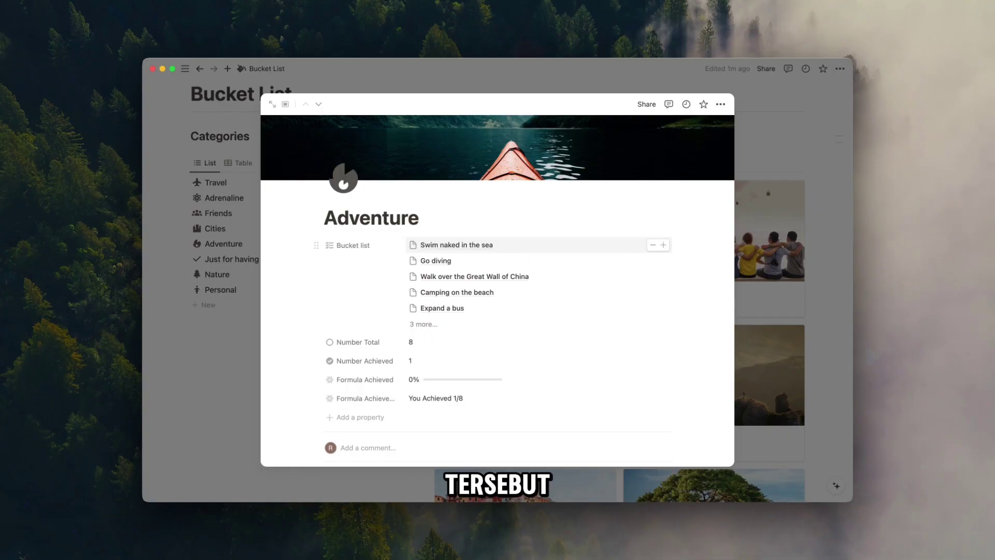
scroll(510, 323, down, 5)
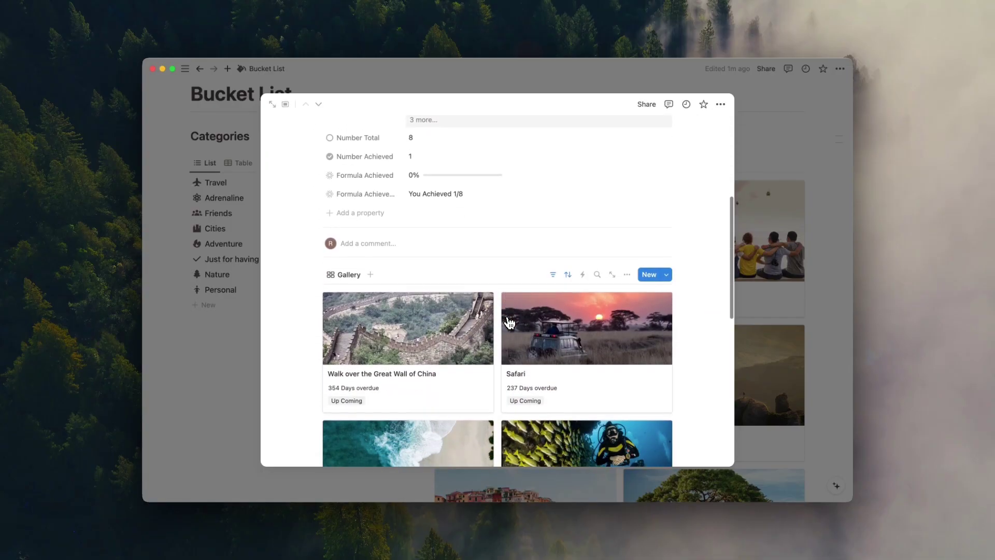
scroll(509, 322, down, 3)
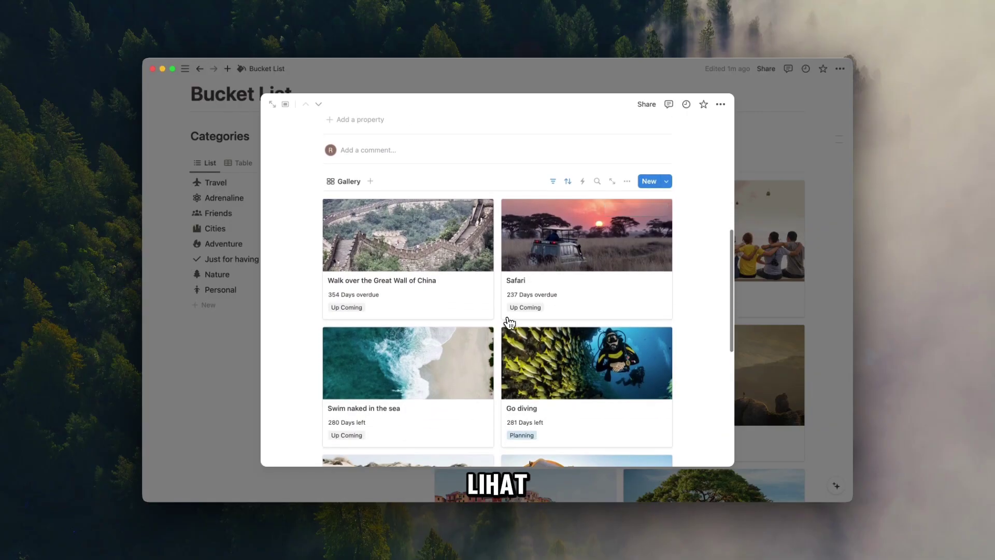
scroll(406, 361, down, 3)
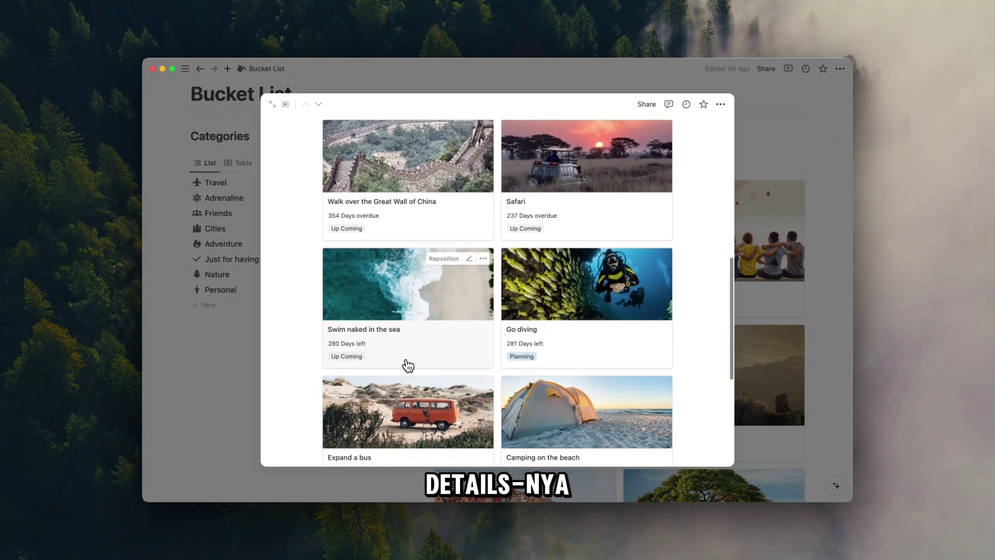
scroll(469, 388, down, 4)
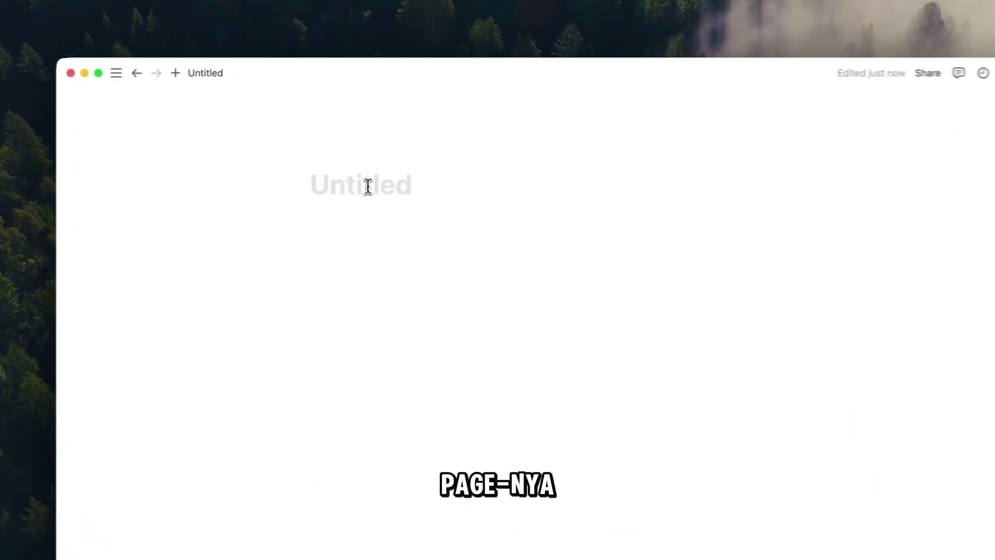
- Title the blank untitled page "Bucket List"
click(366, 151)
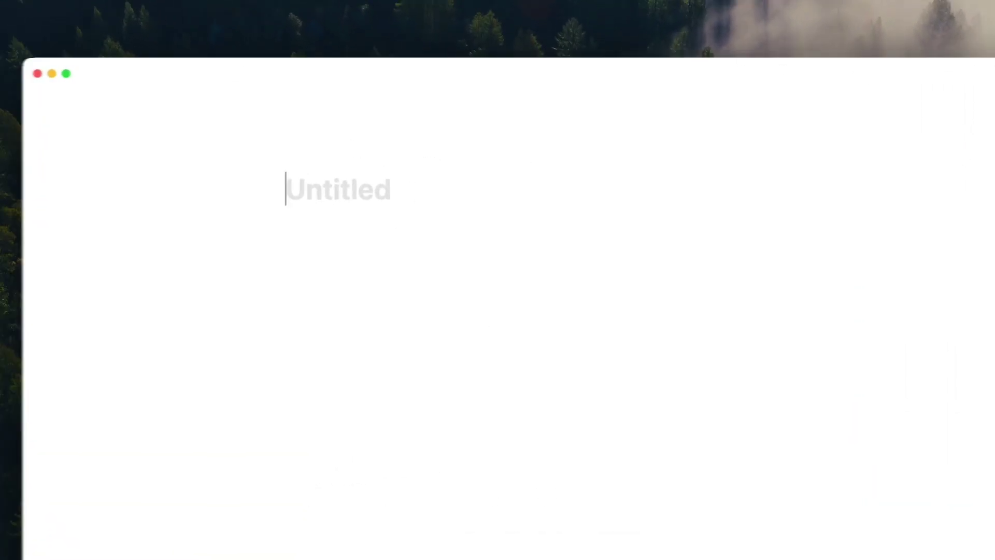
text(Bucket List)
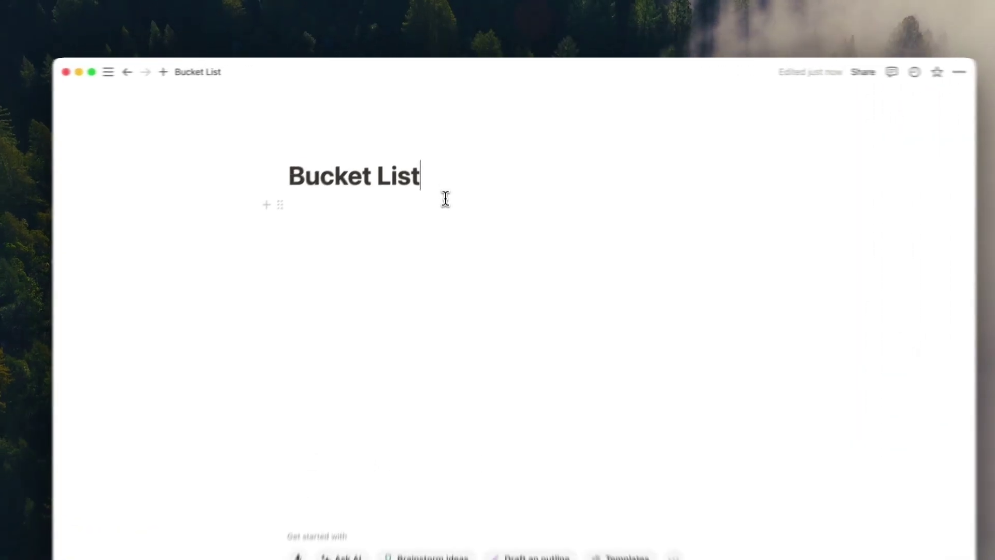
click(444, 168)
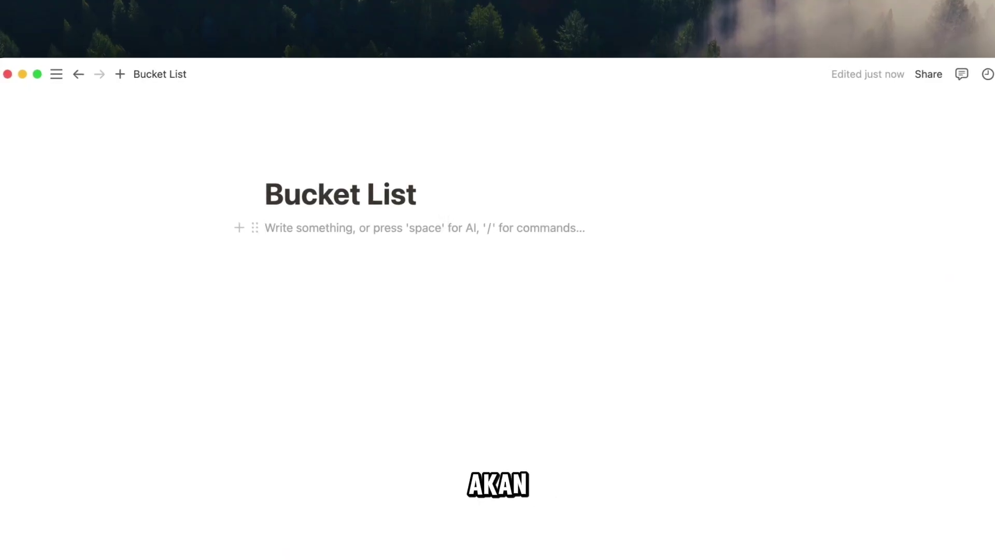
- Insert an inline database below the page title and name it "bucket list"
text(/)
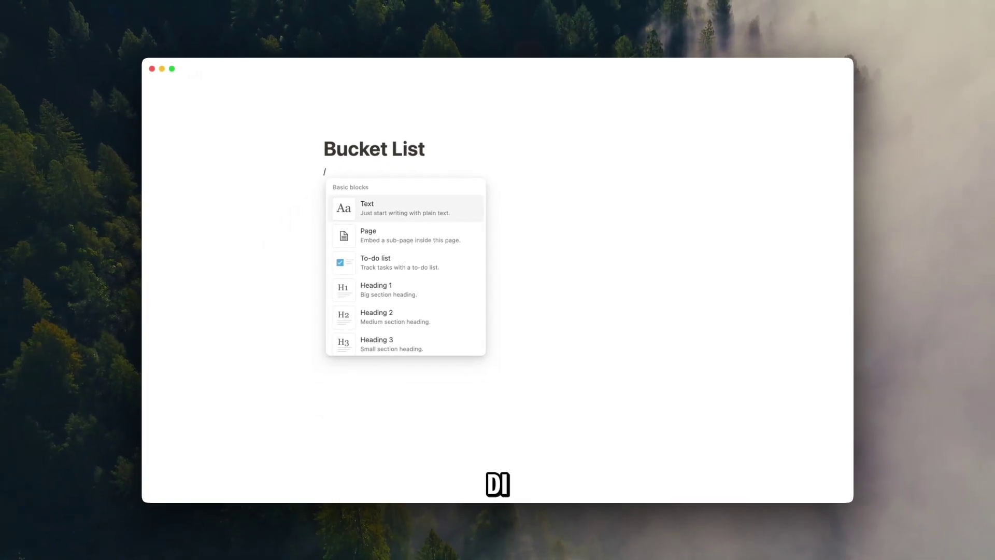
text(Bu)
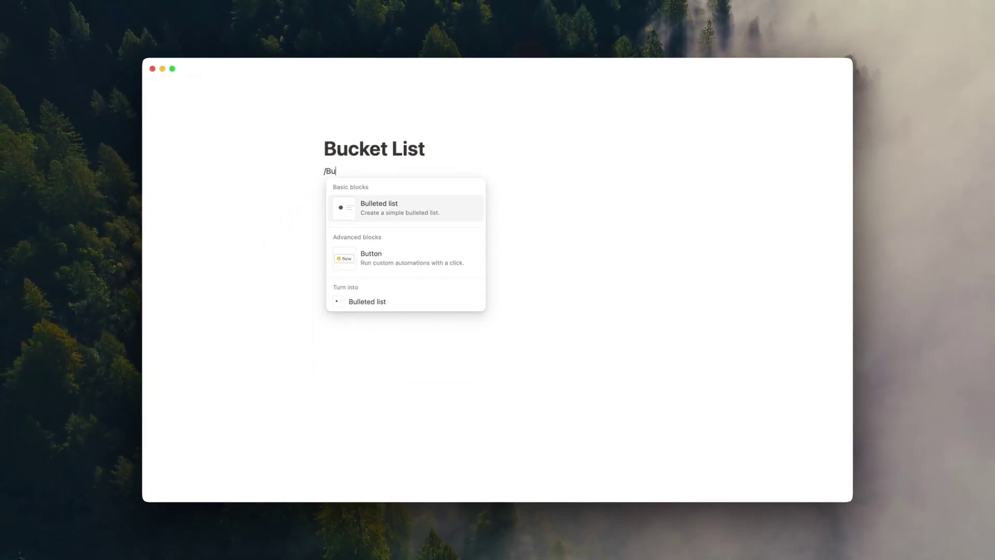
key(BackSpace)
key(BackSpace)
text(da)
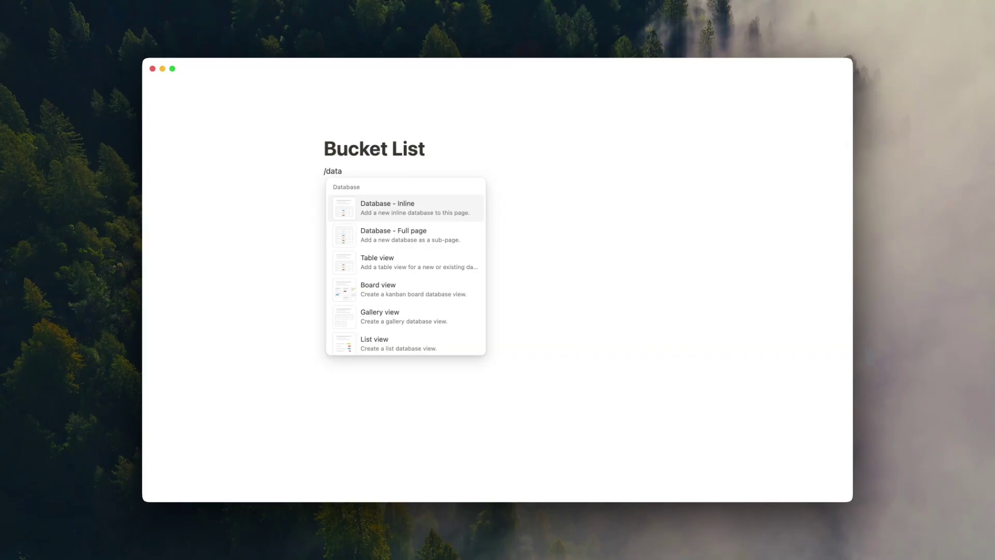
text(ta)
key(Return)
text(buck)
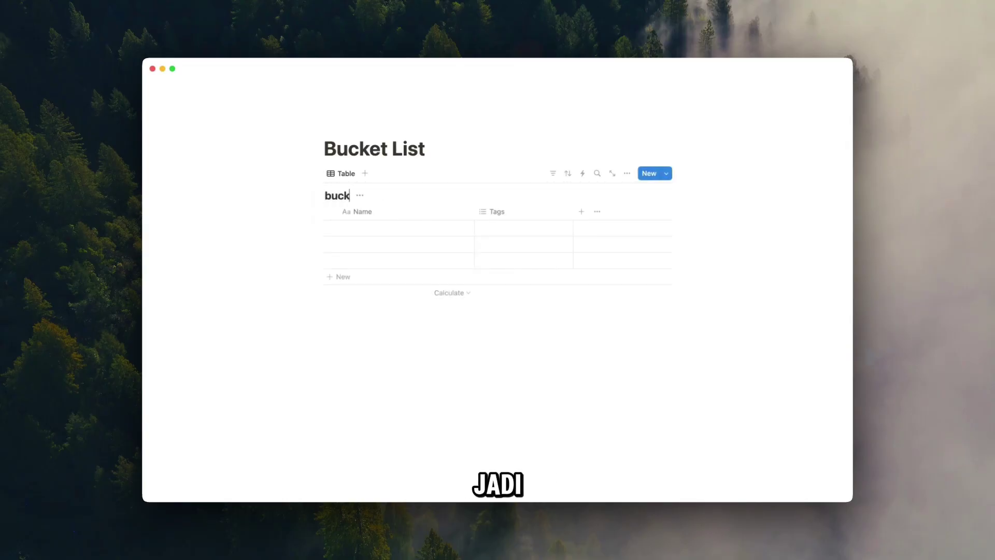
text(et list)
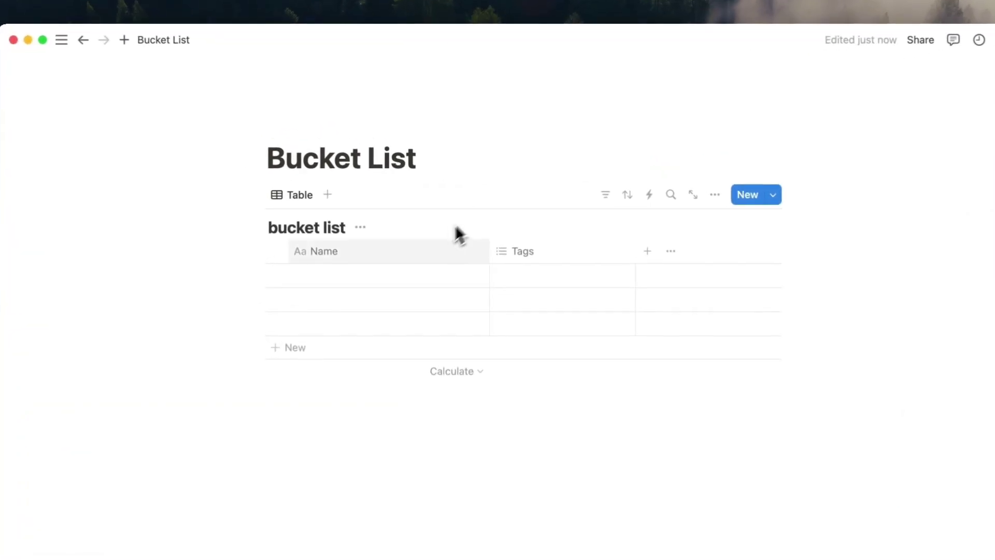
- Hide the inline database's title and make the Name column narrower
click(360, 229)
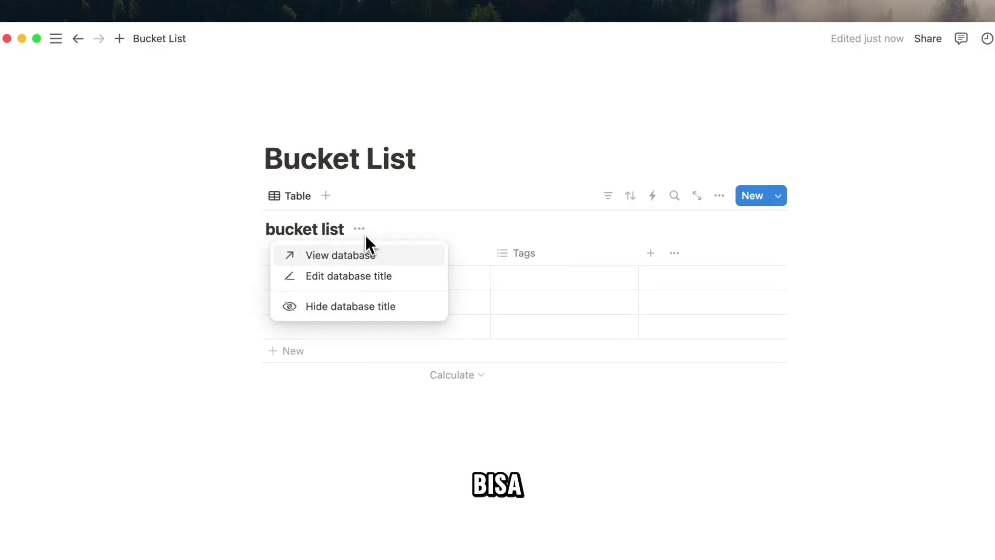
click(387, 307)
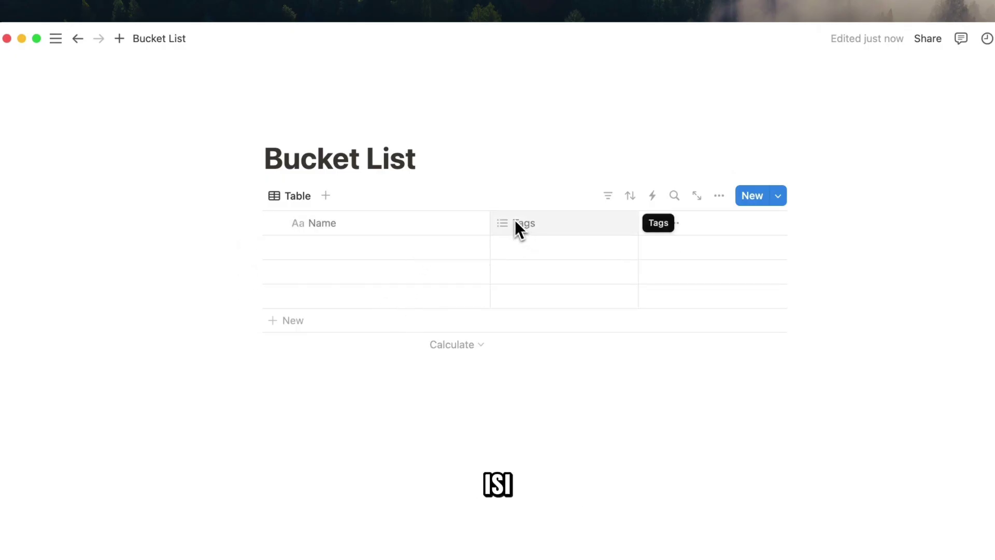
drag(494, 214, 434, 213)
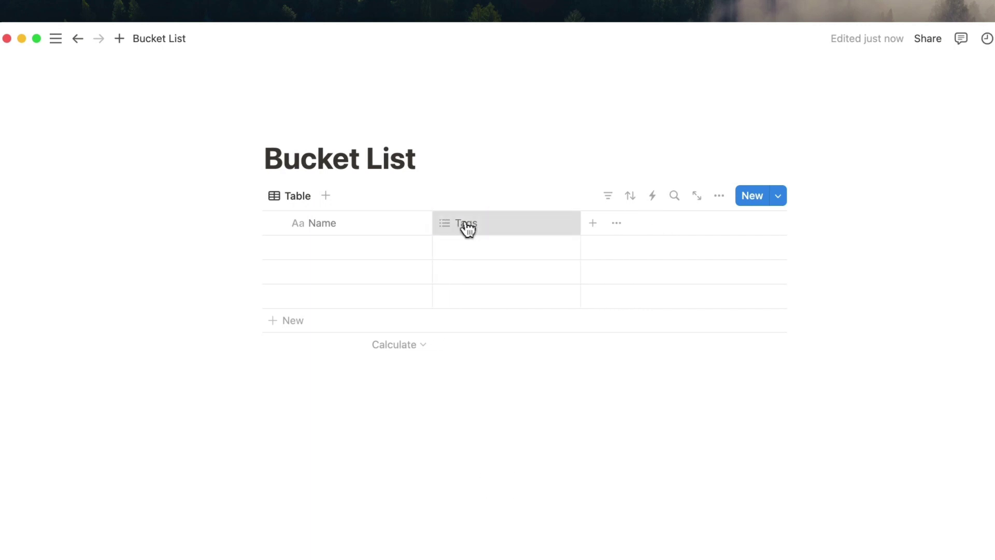
- Rename the Tags property of the table to "Kategori"
click(469, 226)
key(BackSpace)
key(BackSpace)
key(BackSpace)
key(BackSpace)
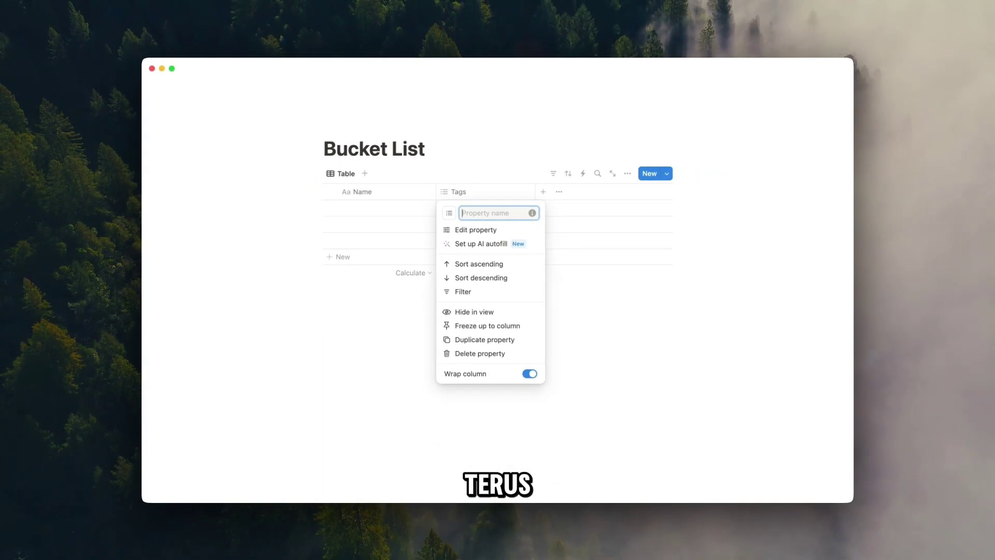
text(Kateg)
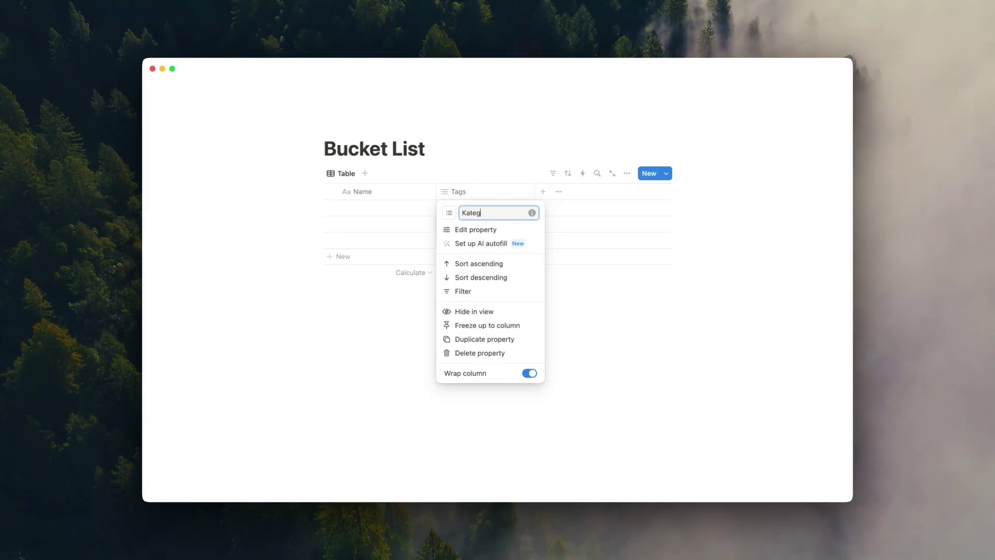
text(ori)
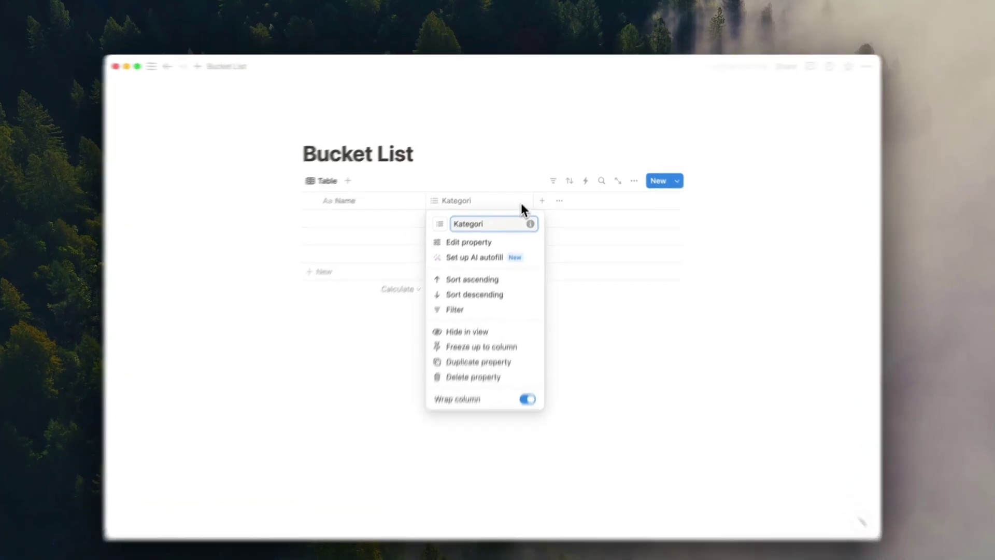
- Add a Created time property to the table and set its date format to Day/Month/Year
click(543, 191)
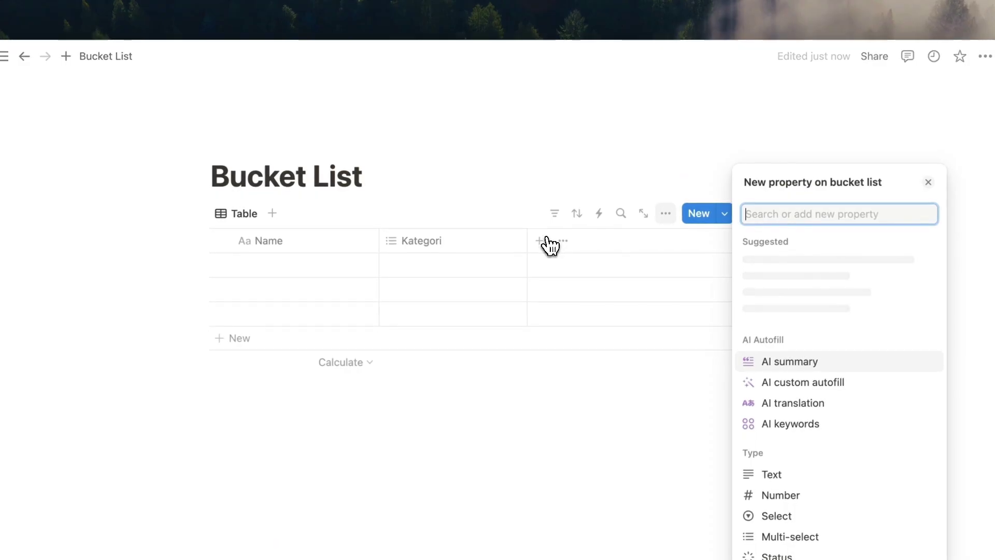
text(Crea)
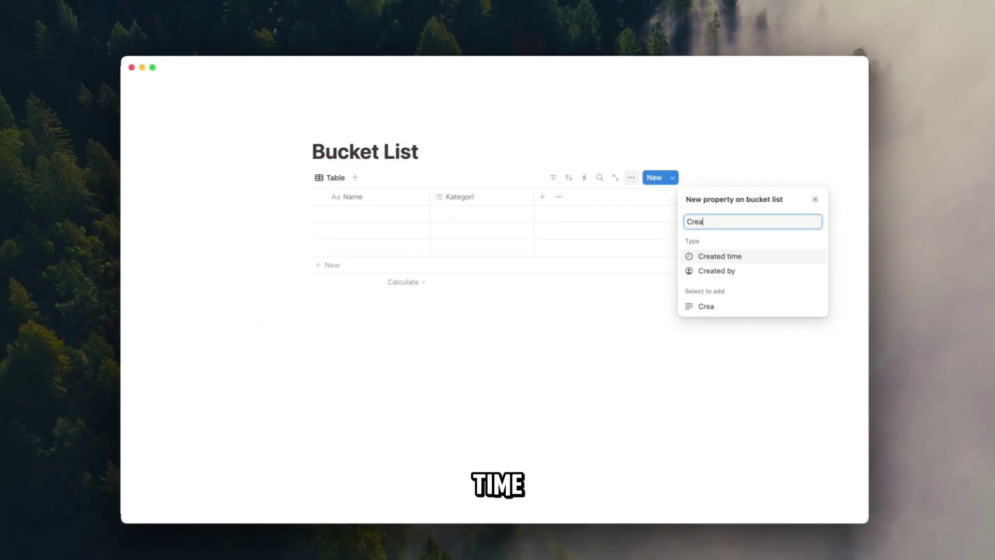
key(Return)
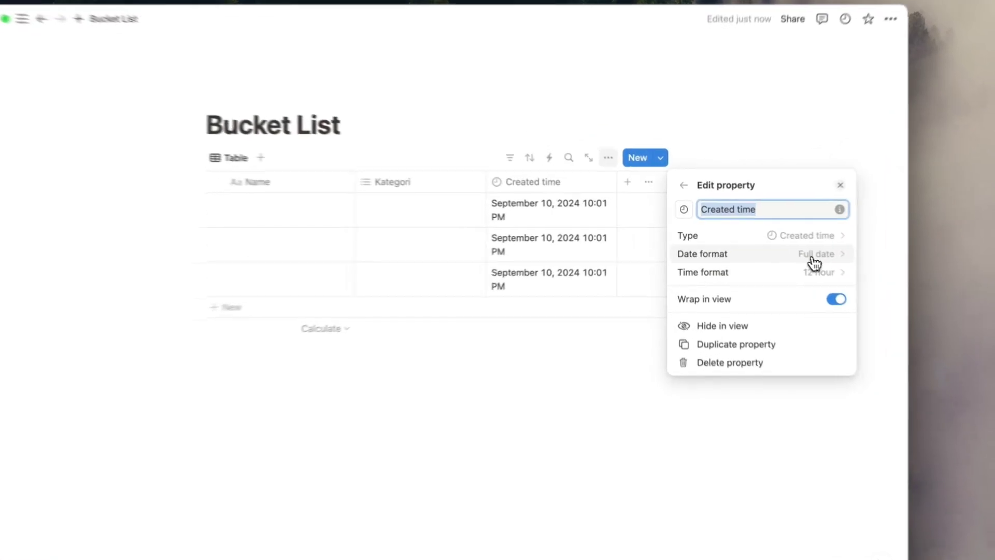
click(783, 246)
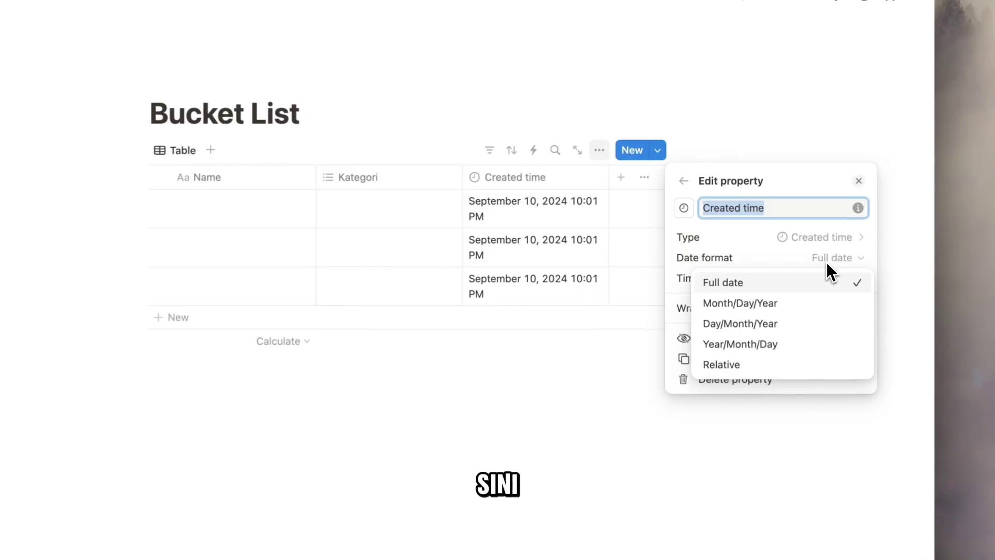
click(782, 326)
click(859, 181)
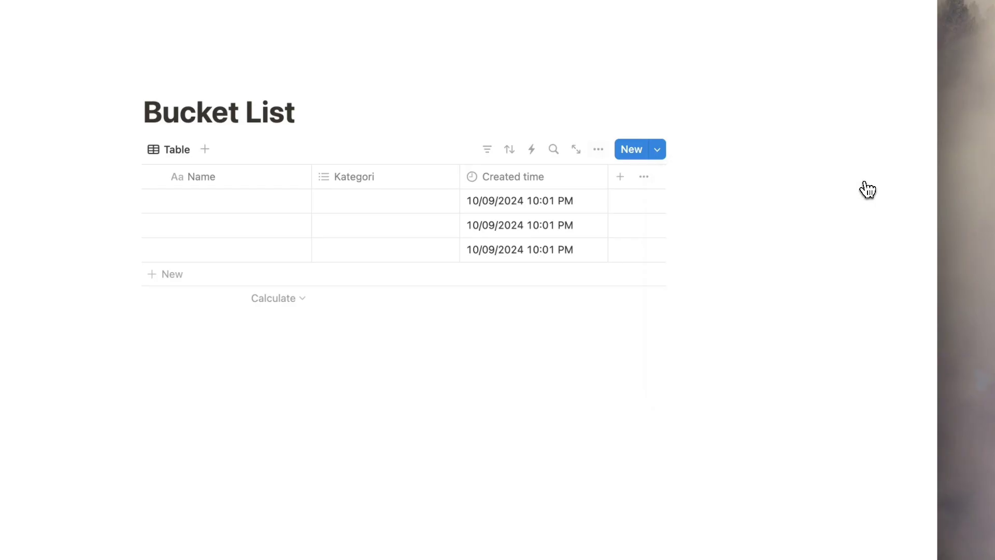
- Add a Checkbox property to the table and name it "Done?"
click(622, 183)
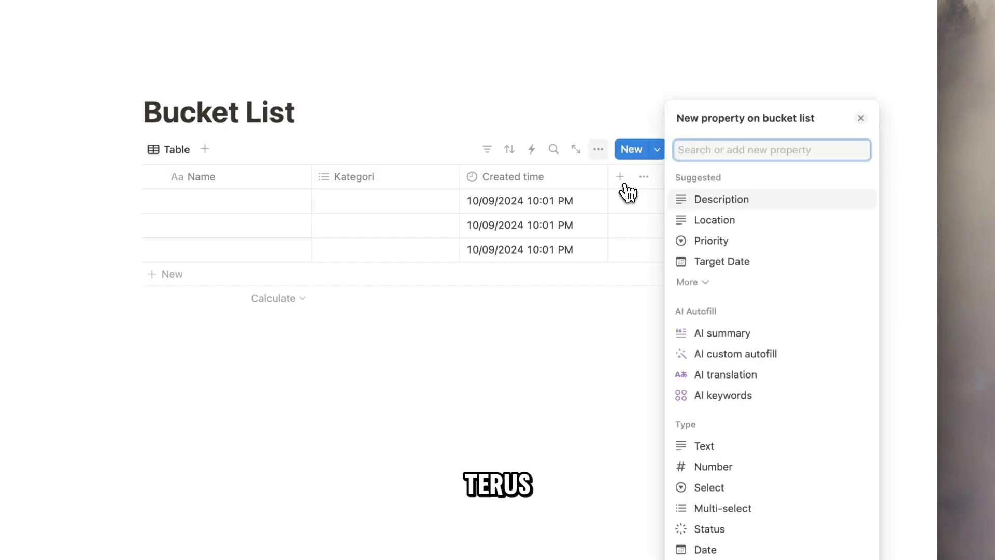
text(che)
key(Return)
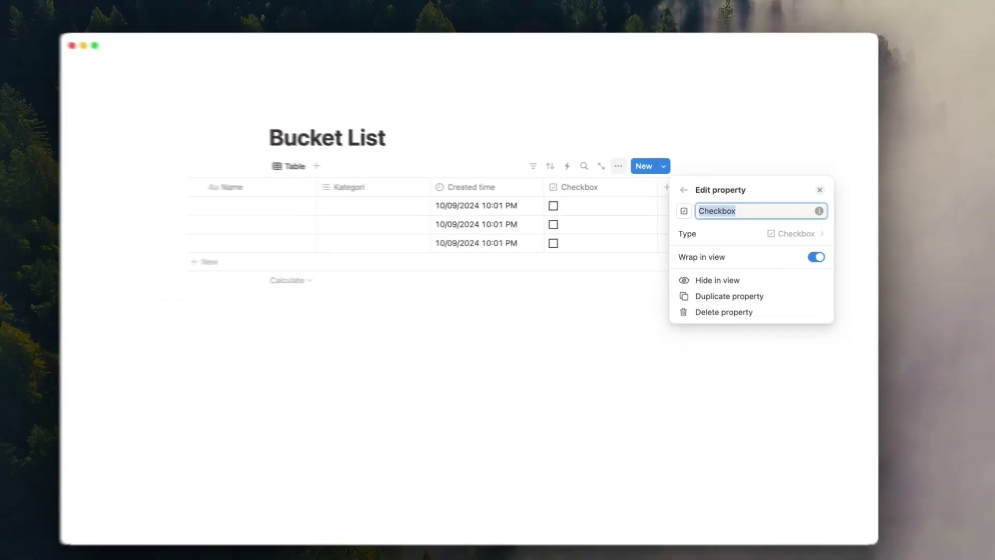
text(Done?)
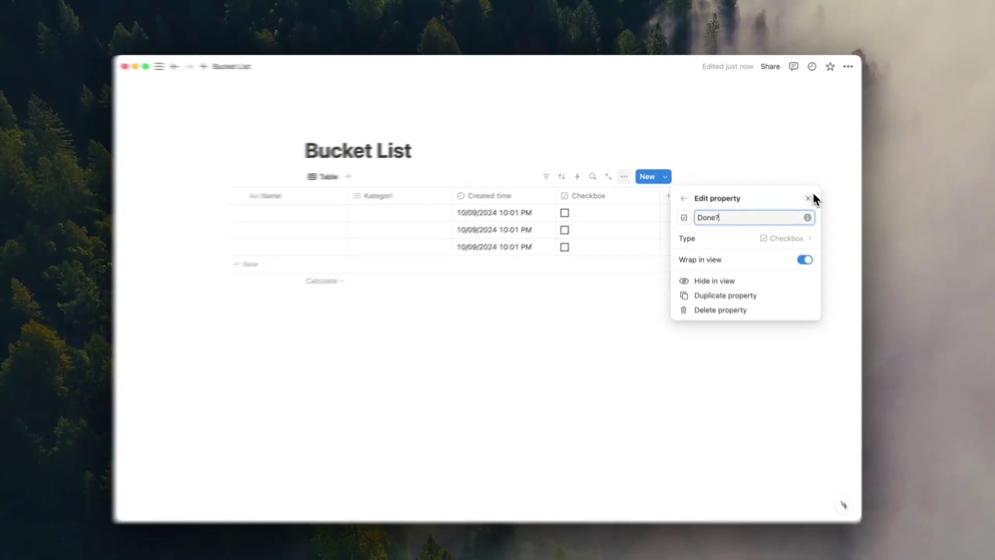
- Narrow the Done? column to fit its checkboxes and add a Date property named "Target" to the table
click(801, 194)
drag(647, 236, 486, 256)
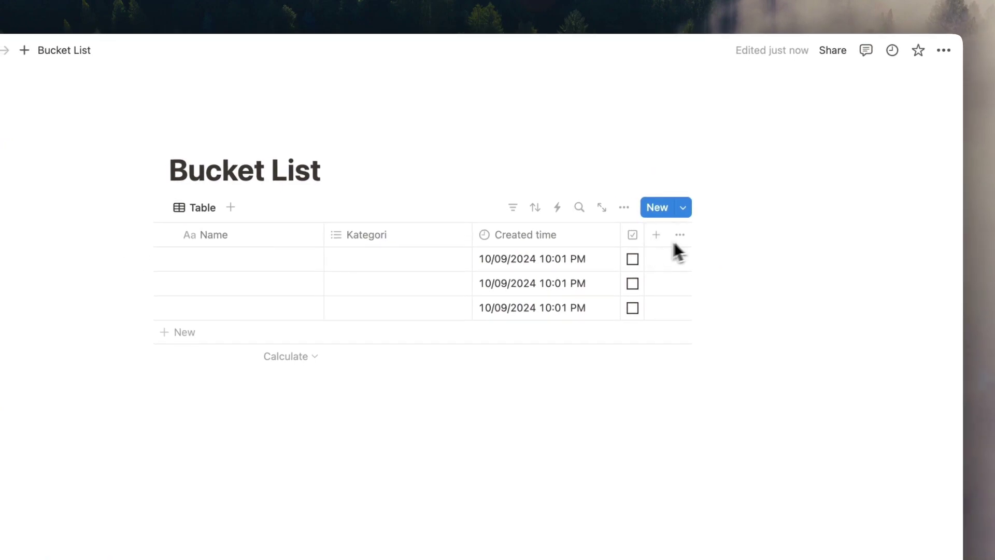
click(631, 234)
text(da)
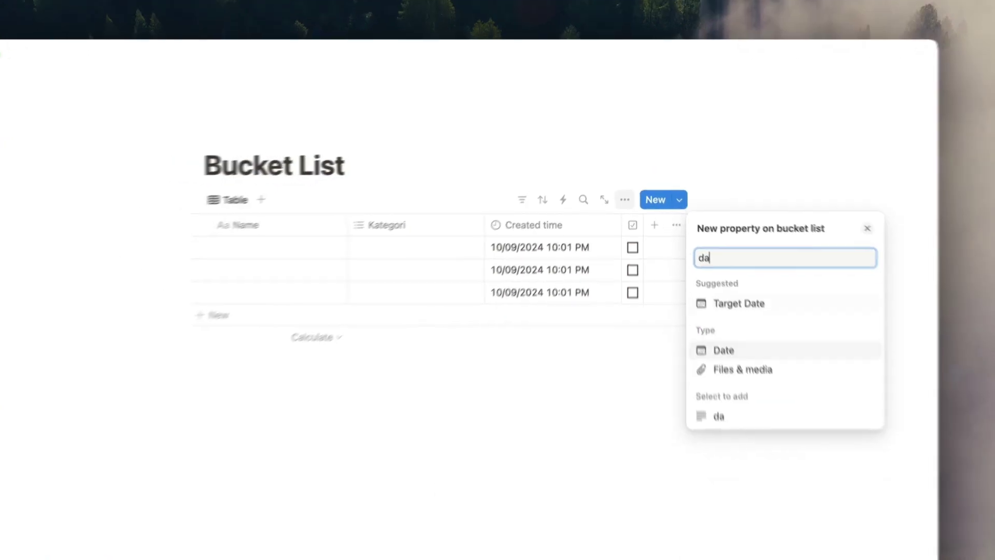
key(Return)
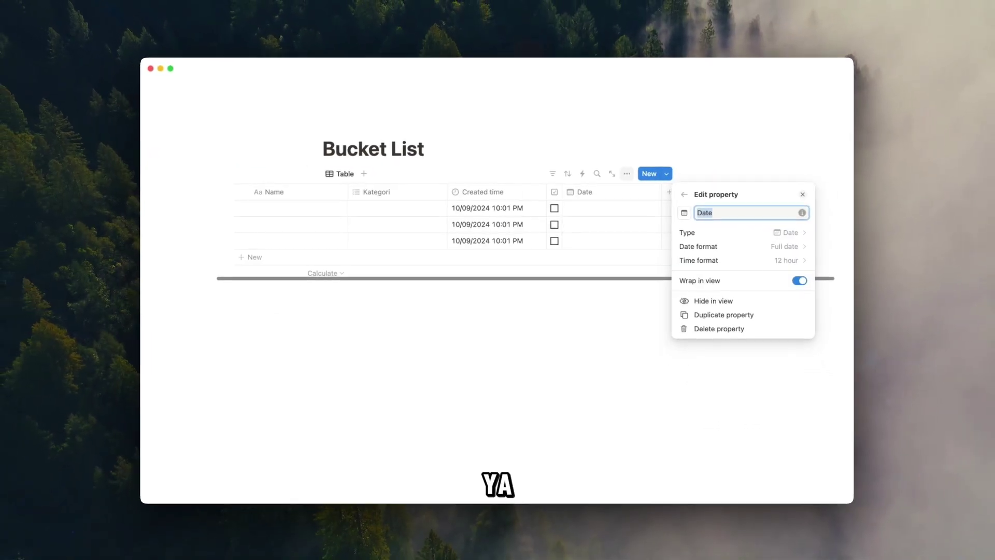
text(Targe)
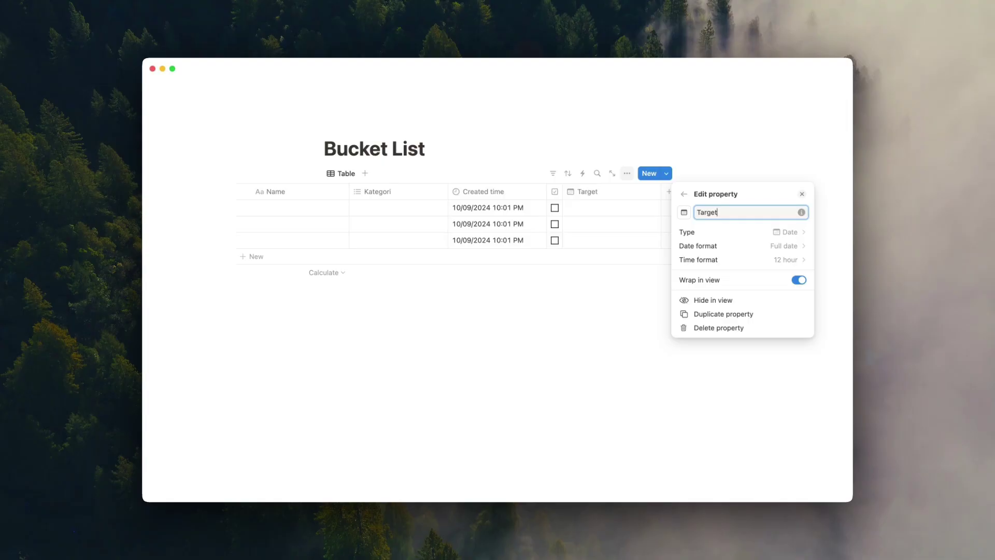
key(Return)
- Add the suggested Description text property to the table, keeping its default name
click(668, 191)
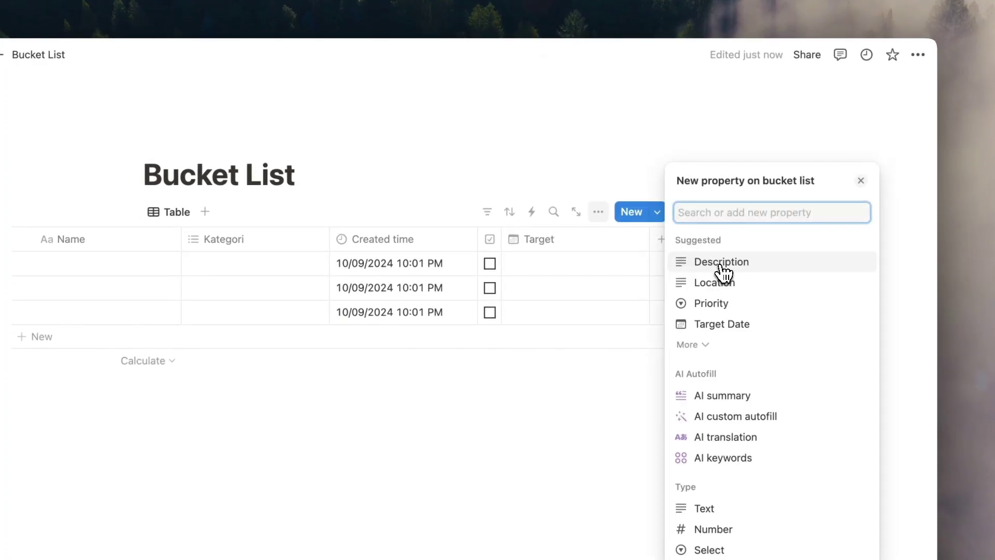
click(722, 263)
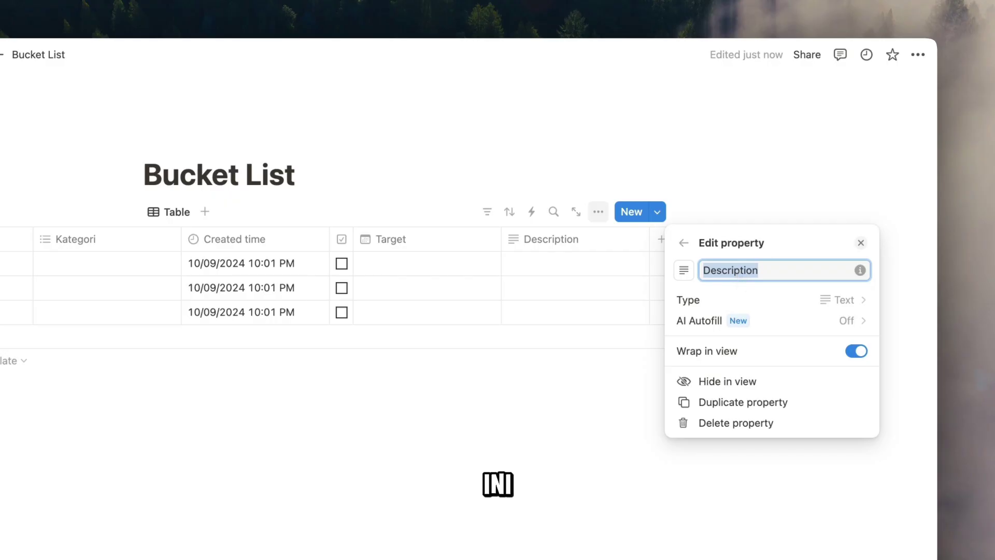
click(791, 210)
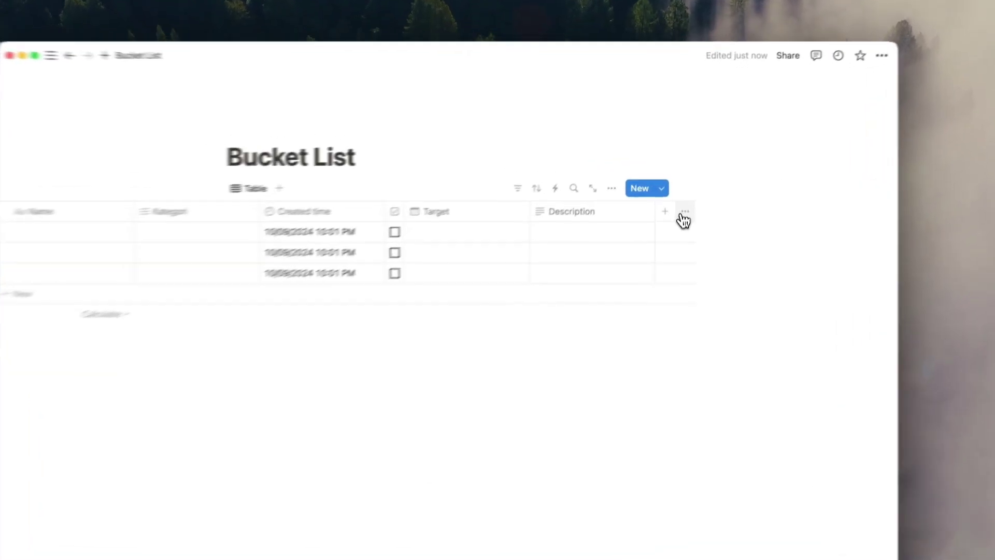
- Add a property of type Status to the table
click(669, 191)
text(S)
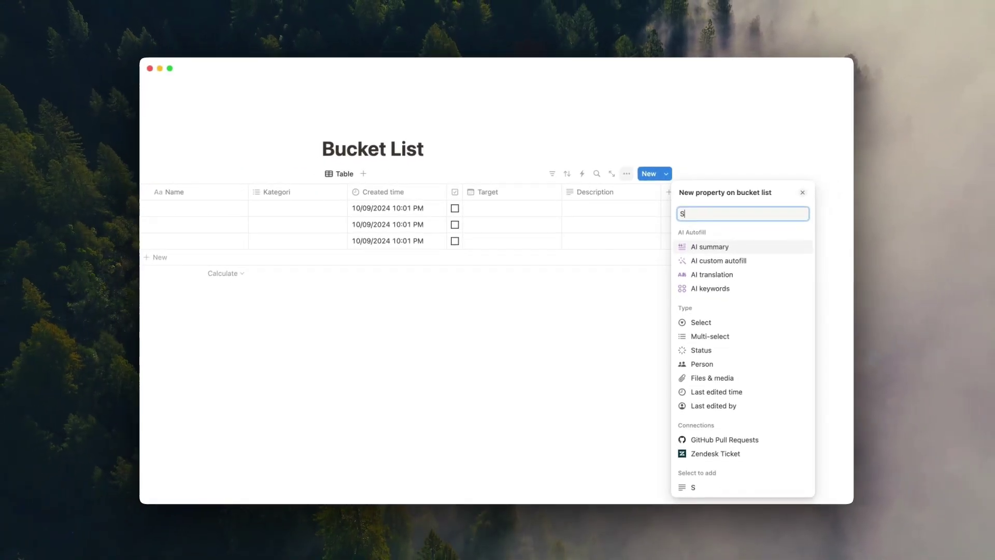
text(t)
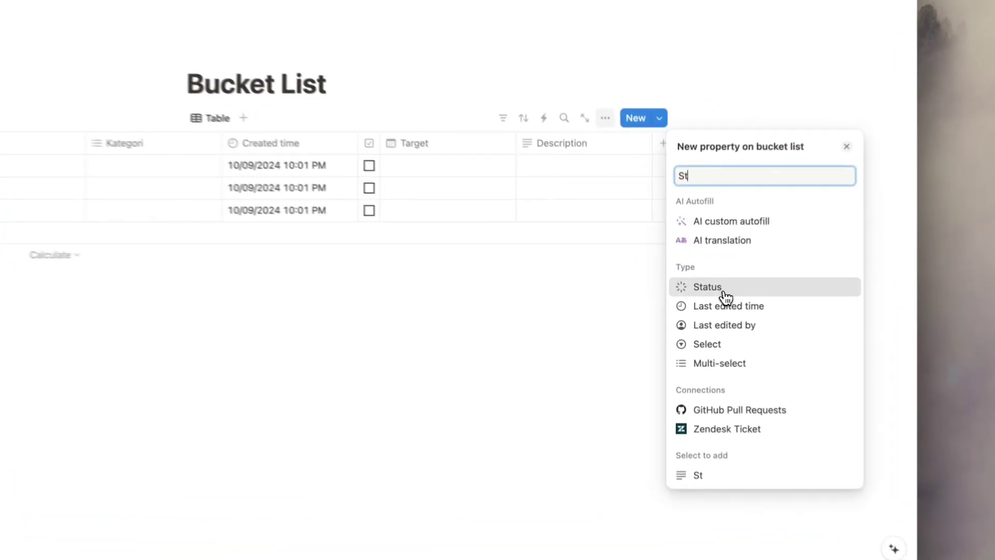
click(724, 297)
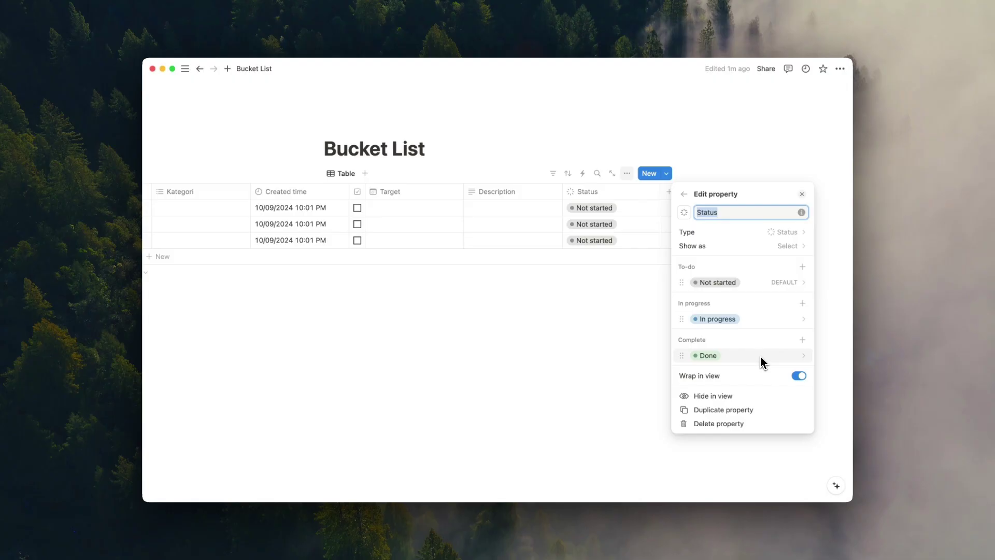
- Create a "Postponed" option in the Status property's To-do group and move it to the Complete group
click(803, 267)
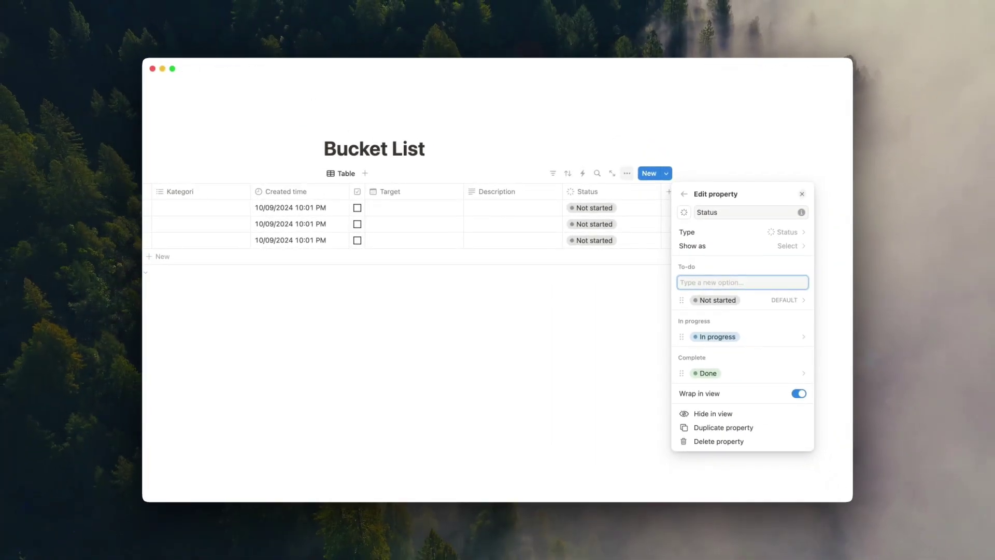
text(Postponed)
key(Return)
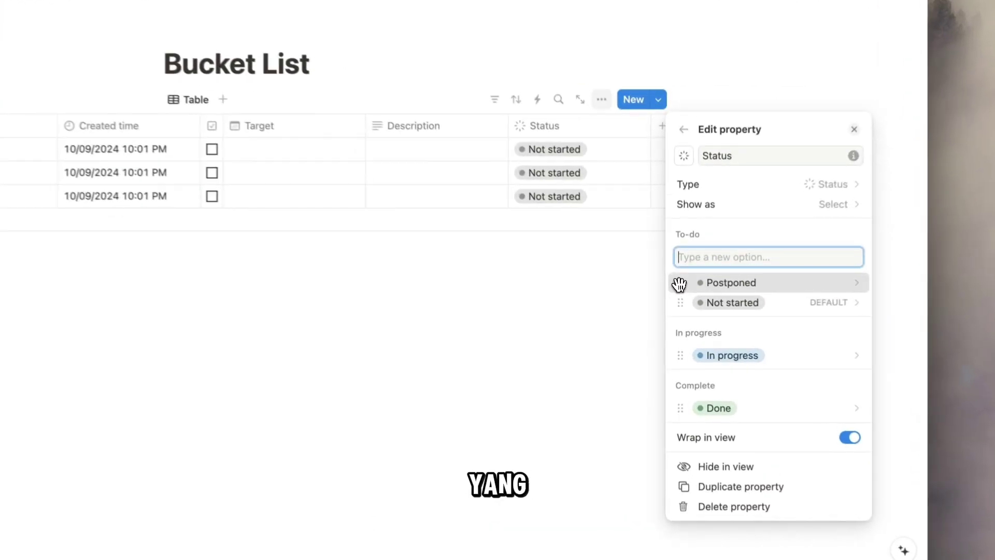
drag(681, 300, 760, 394)
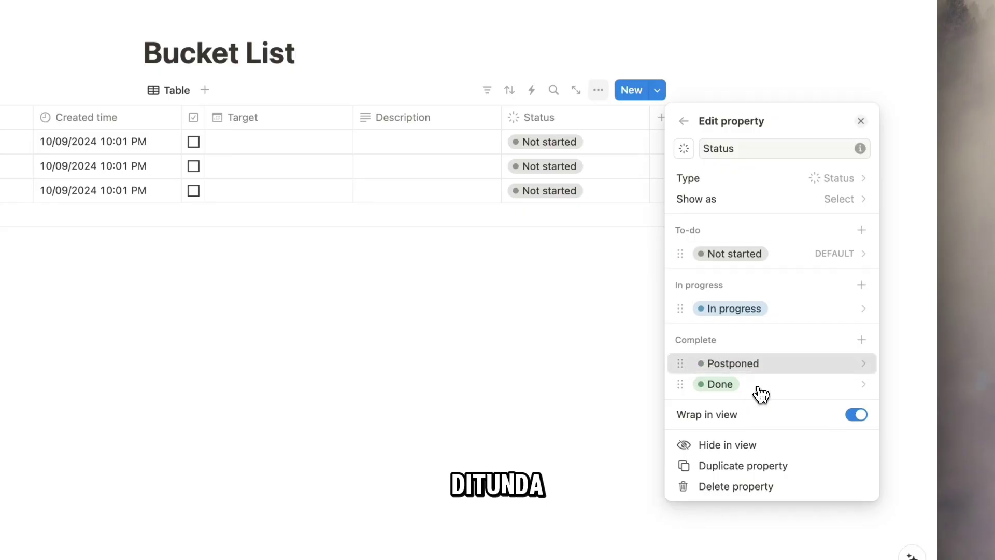
- Change the color of the Postponed option in the Status property
click(759, 368)
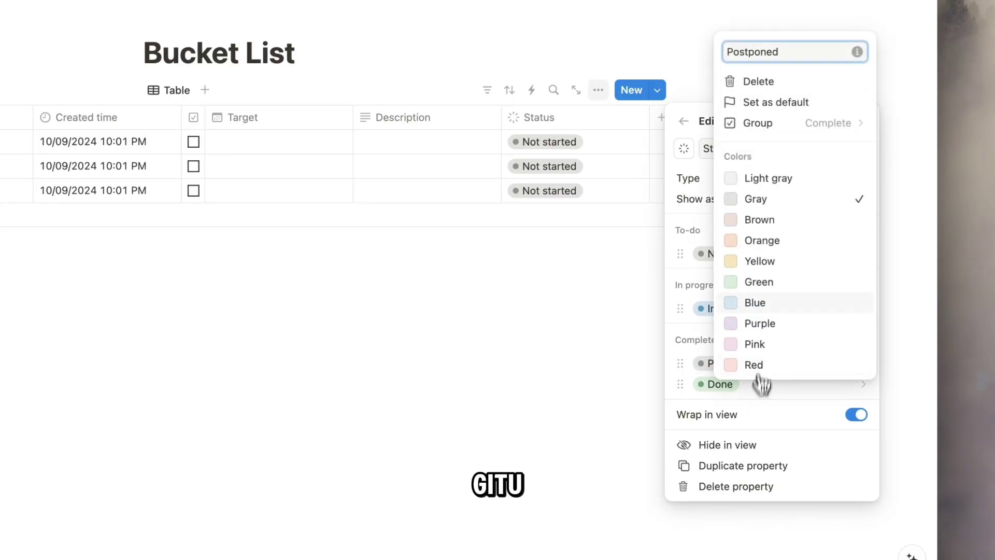
click(777, 216)
click(596, 231)
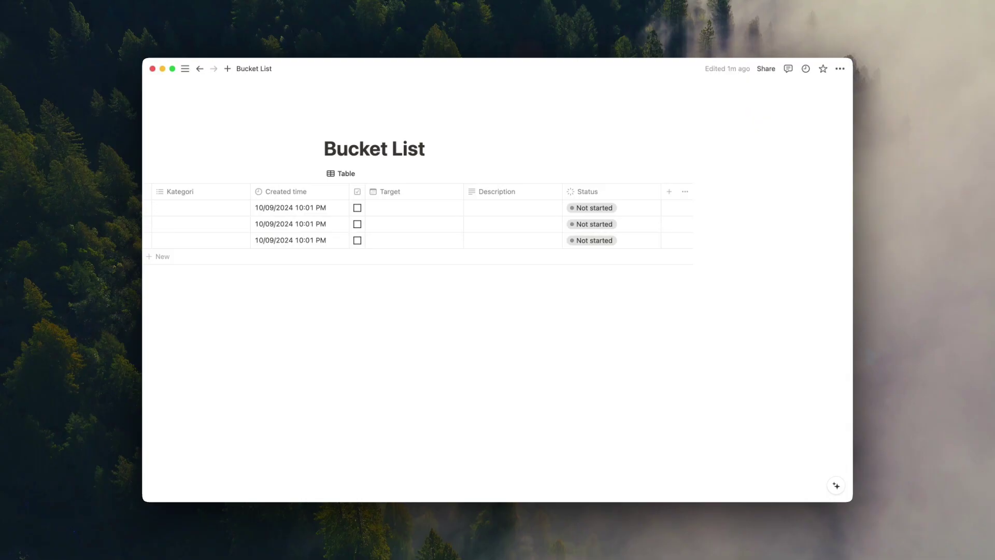
- Add a Formula property to the table and name it "Time Left"
scroll(539, 215, right, 2)
click(649, 191)
text(fo)
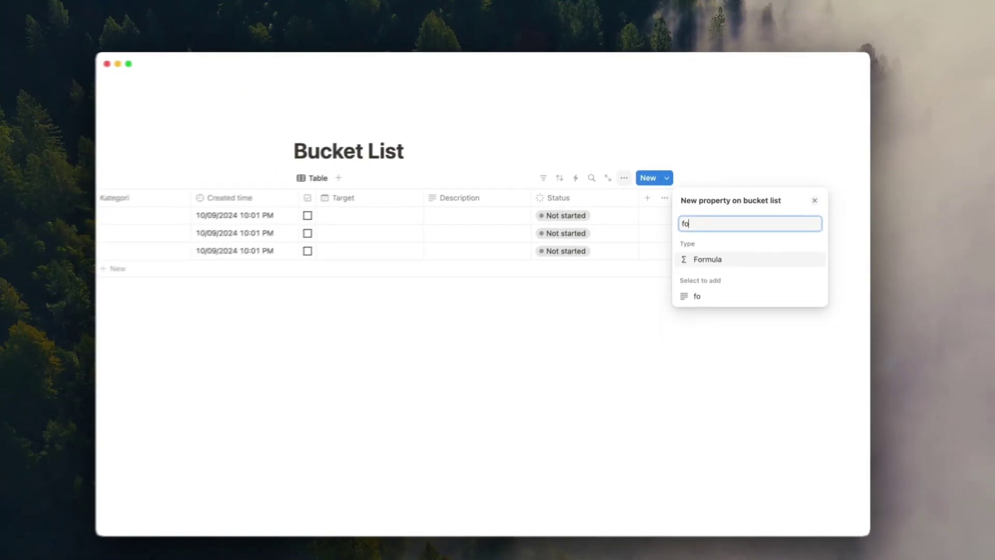
text(r)
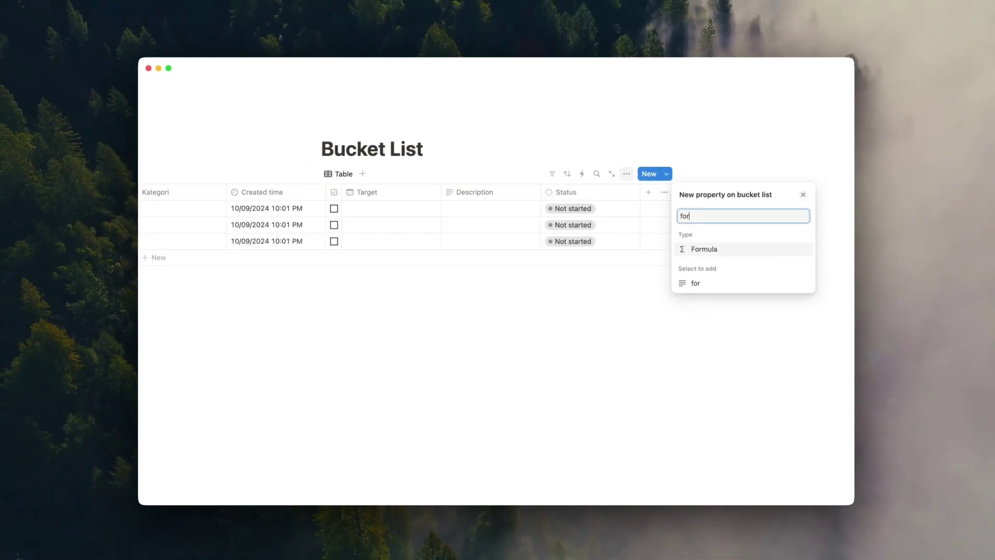
key(Return)
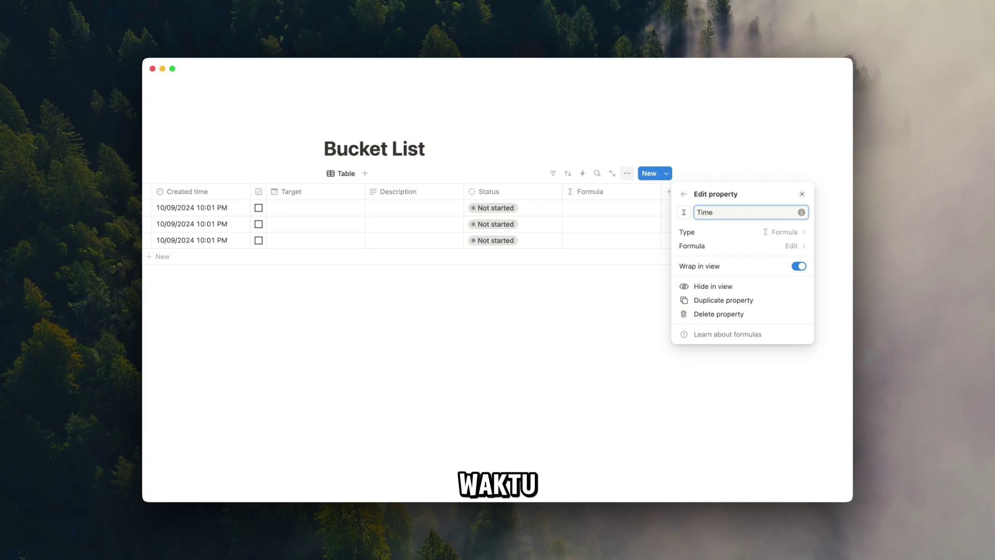
text(Time Lef)
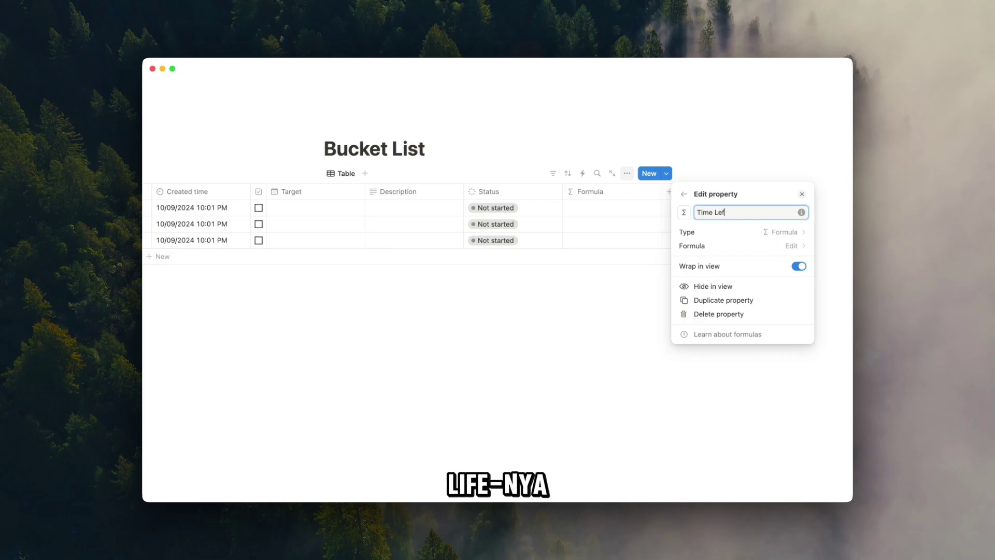
text(t)
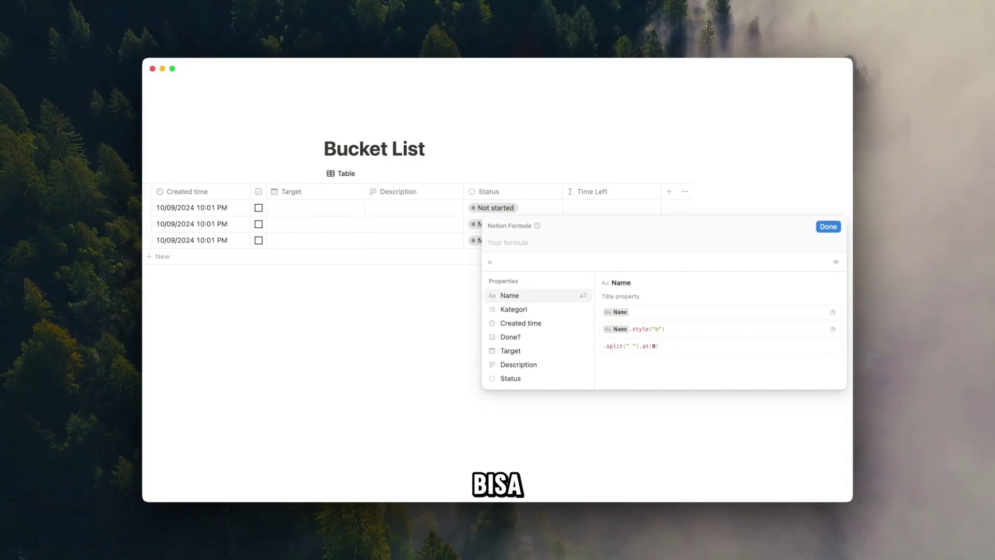
- Enter the nested if/dateBetween formula returning "Days overdue", "Days left", "years left" or "Nichts" for Time Left, replacing its first Due Date with the Target property
text(if((dateBetween(Due Date, now(), "days") / 365) < 1, if((1 * ceil(dateBetween(Due Date, now(), "hours") / 24)) < 1, format(ceil((-1 * dateBetween(Due Date, now(), "hours")) / 24) - 1) + " Days overdue", format(1 * ceil(dateBetween(Due Date, now(), "hours") / 24)) + " Days left"), if((dateBetween(Due Date, now(), "days") / 365) > 1, format(round(dateBetween(Due Date, now(), "days") / 365)) + " years left", "Nichts")))
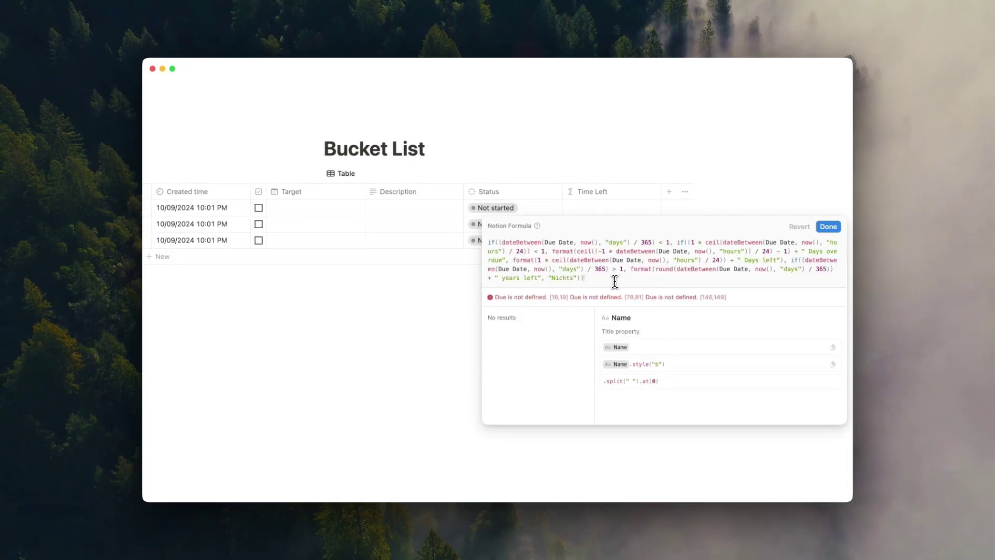
click(572, 244)
key(BackSpace)
key(BackSpace)
key(BackSpace)
key(BackSpace)
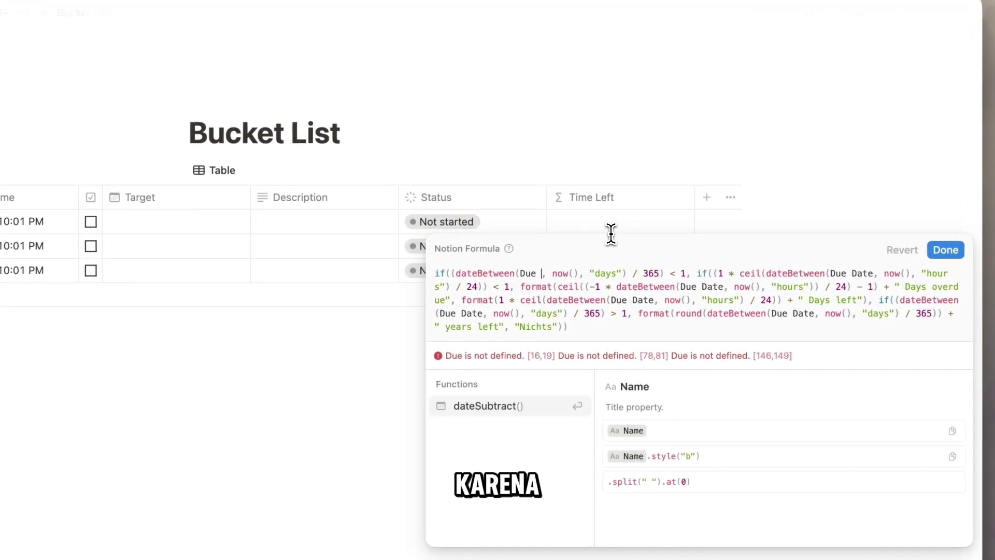
key(BackSpace)
key(BackSpace)
key(BackSpace)
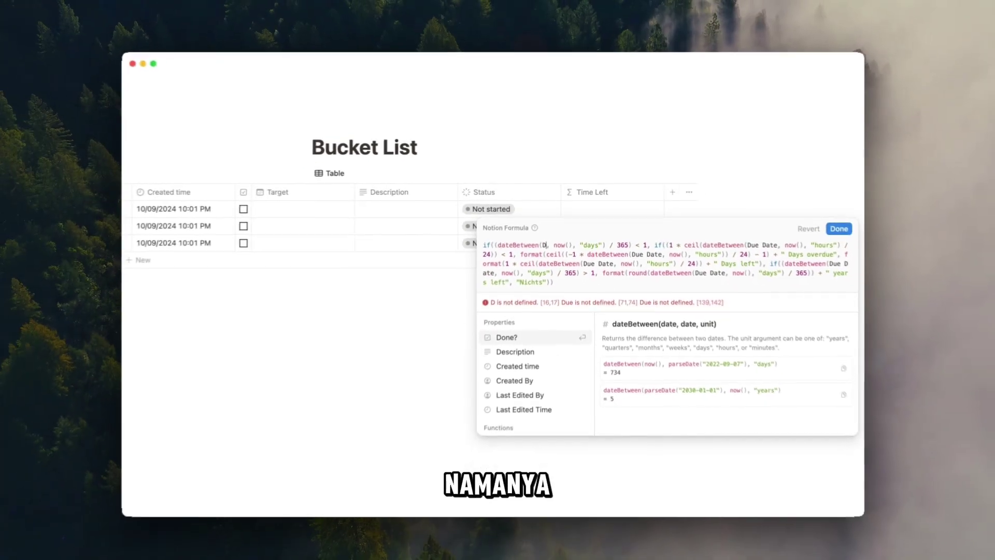
key(BackSpace)
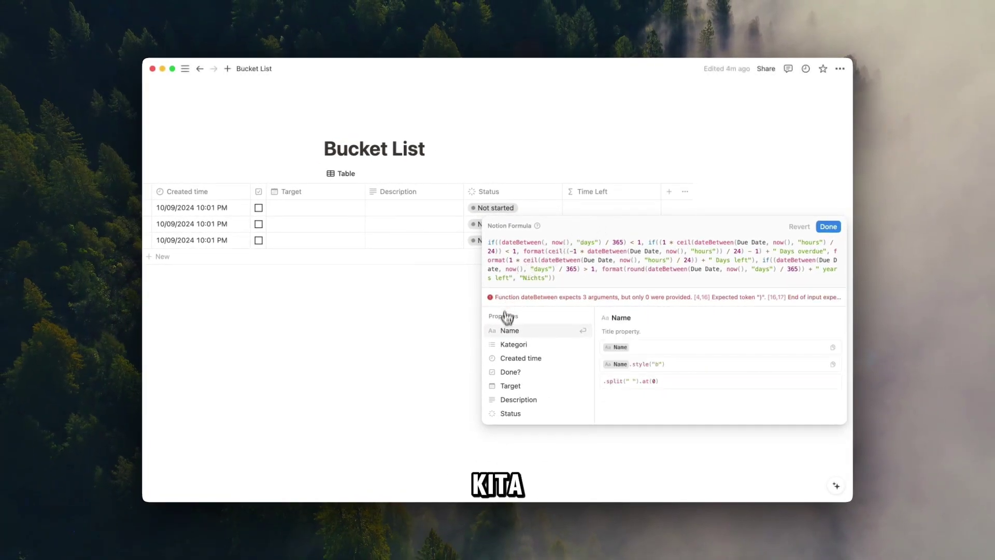
click(536, 388)
- Replace the remaining Due Date references in the Time Left formula with the Target property
key(BackSpace)
key(BackSpace)
key(BackSpace)
key(BackSpace)
key(BackSpace)
key(BackSpace)
key(BackSpace)
key(BackSpace)
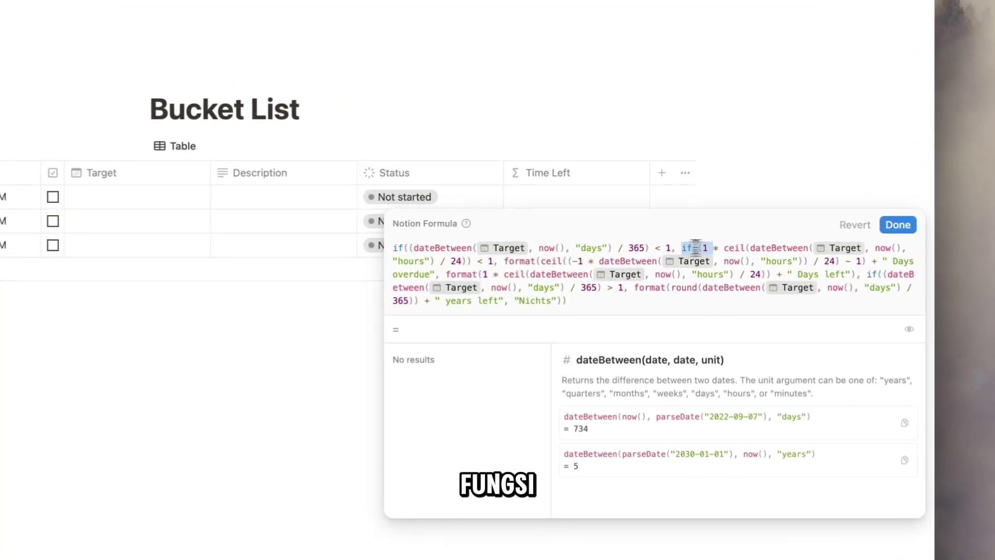
- Review the nested conditions and Target references in the Time Left formula and save it
drag(680, 242, 804, 250)
mouse_move(865, 257)
mouse_down()
mouse_move(855, 275)
mouse_move(818, 276)
mouse_move(858, 262)
mouse_up()
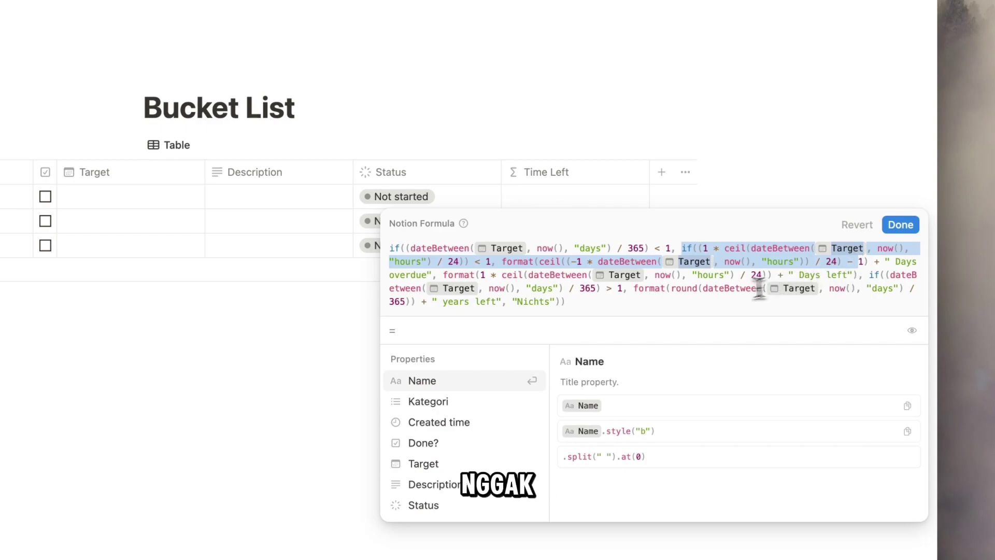
click(715, 288)
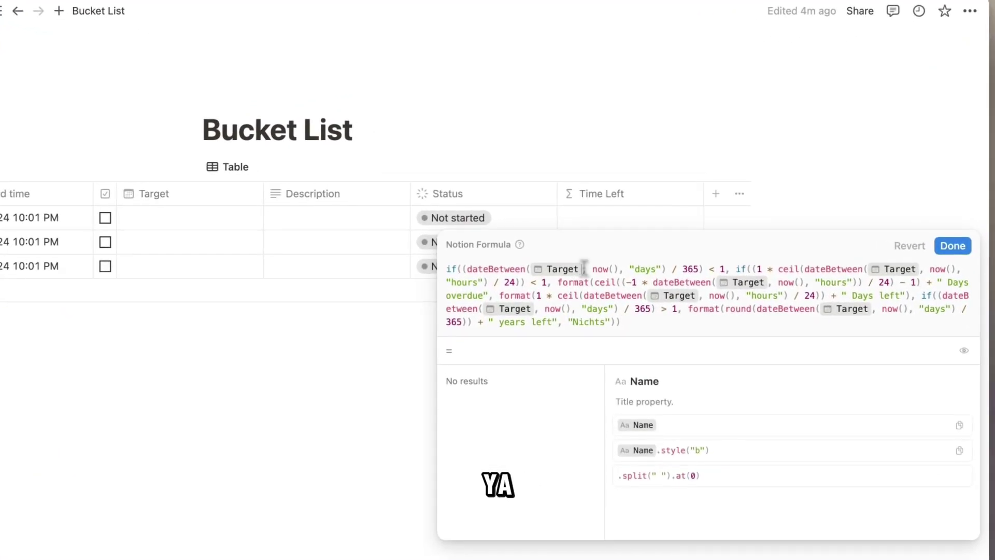
drag(579, 242, 548, 235)
click(538, 280)
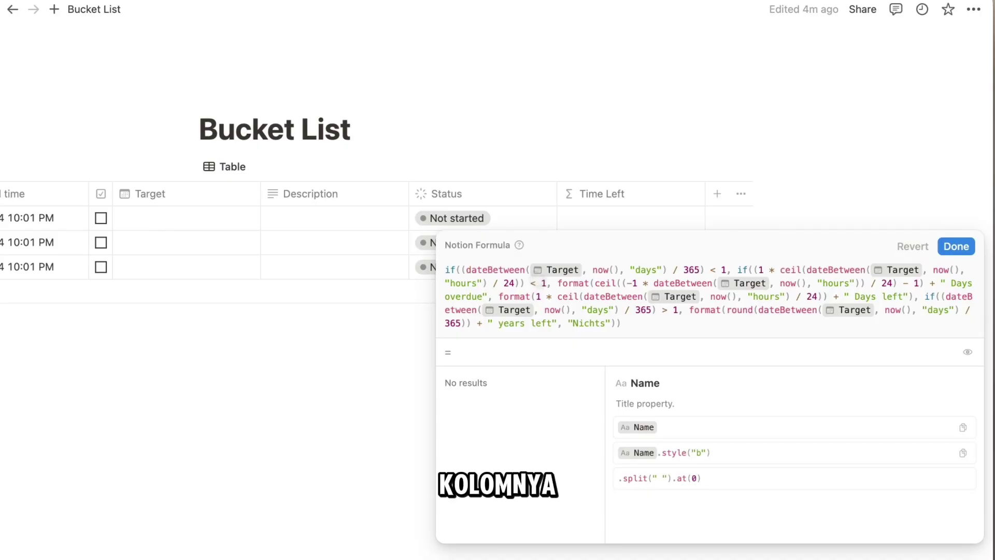
click(534, 269)
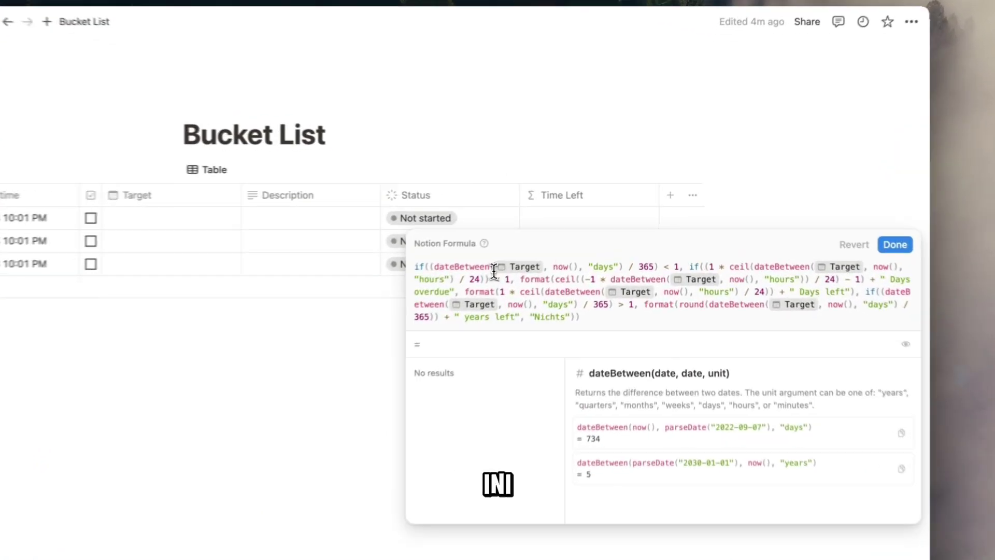
drag(545, 244, 578, 245)
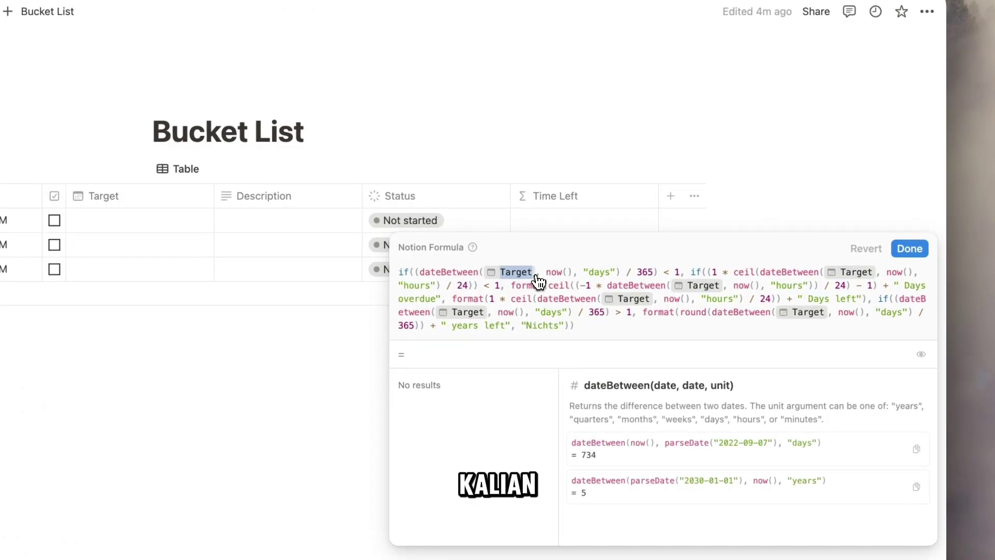
click(547, 266)
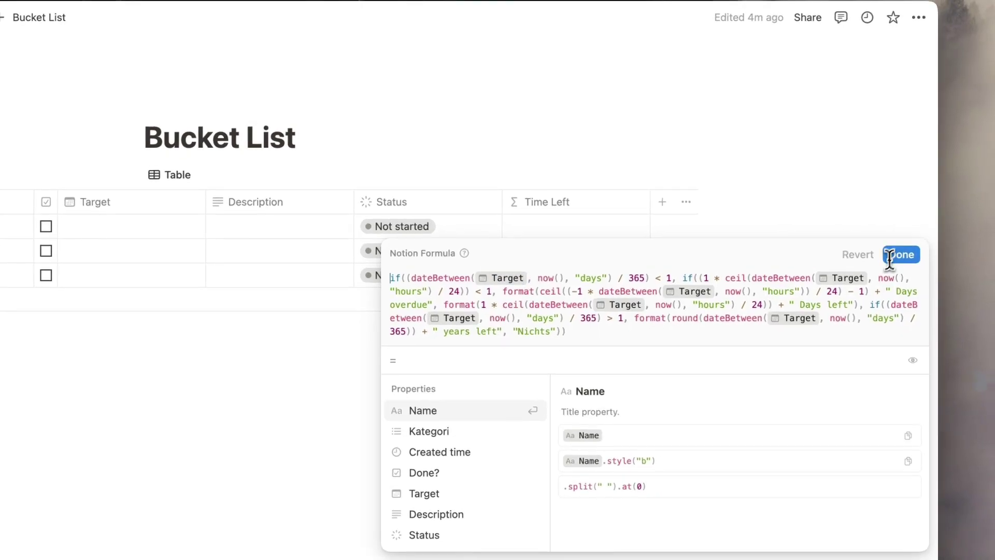
click(908, 252)
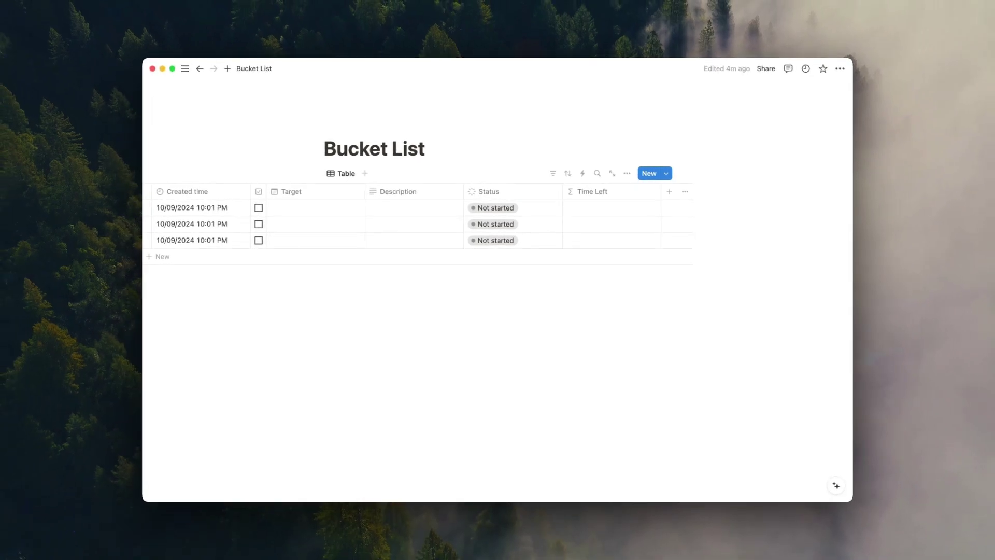
- Add the suggested Travel Companion person property to the table, keeping its default name
click(669, 192)
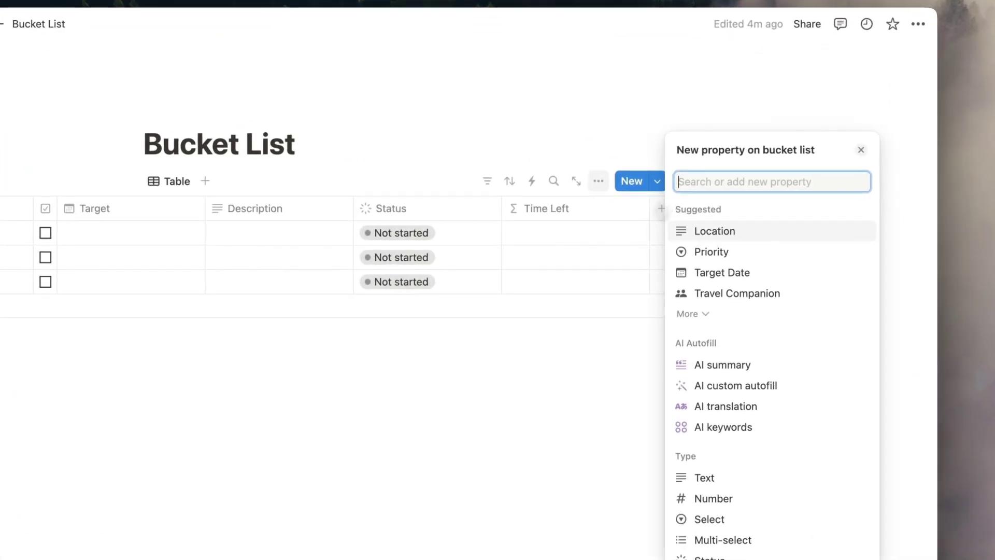
click(741, 296)
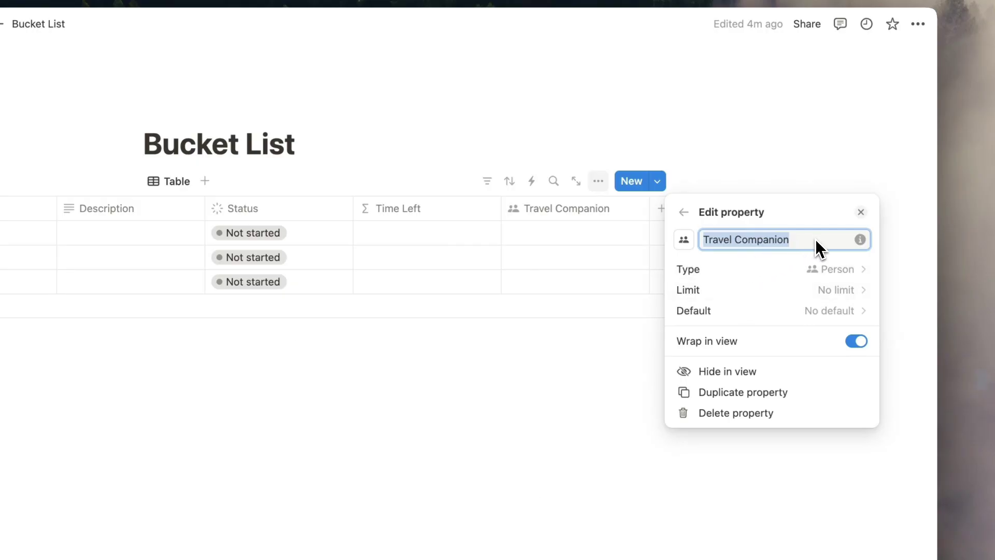
click(804, 192)
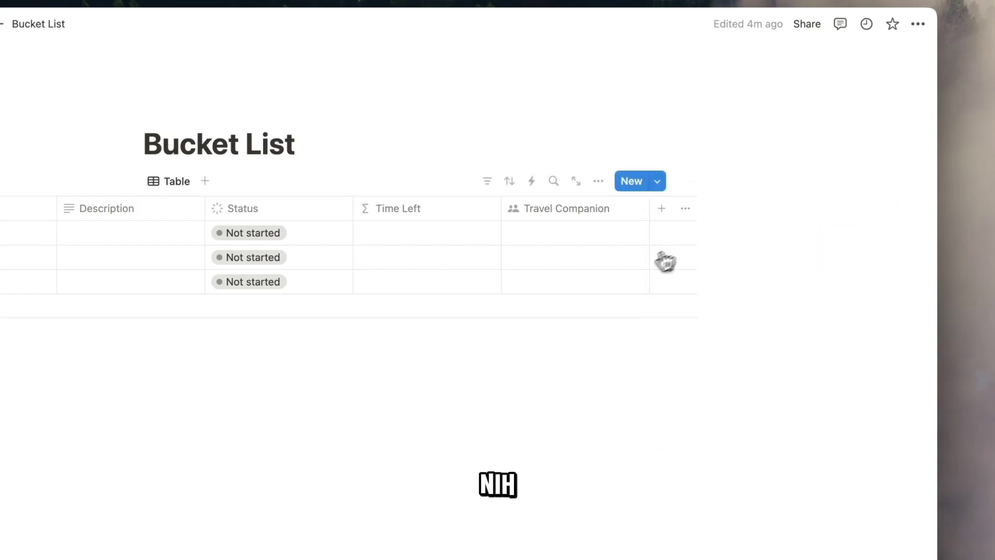
- Change the Travel Companion property's type to Text
click(596, 242)
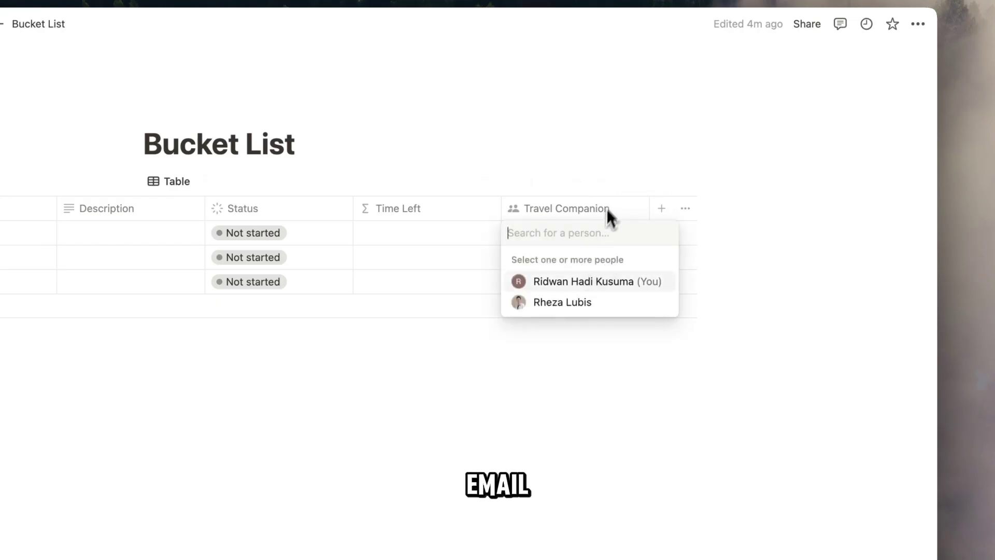
click(577, 155)
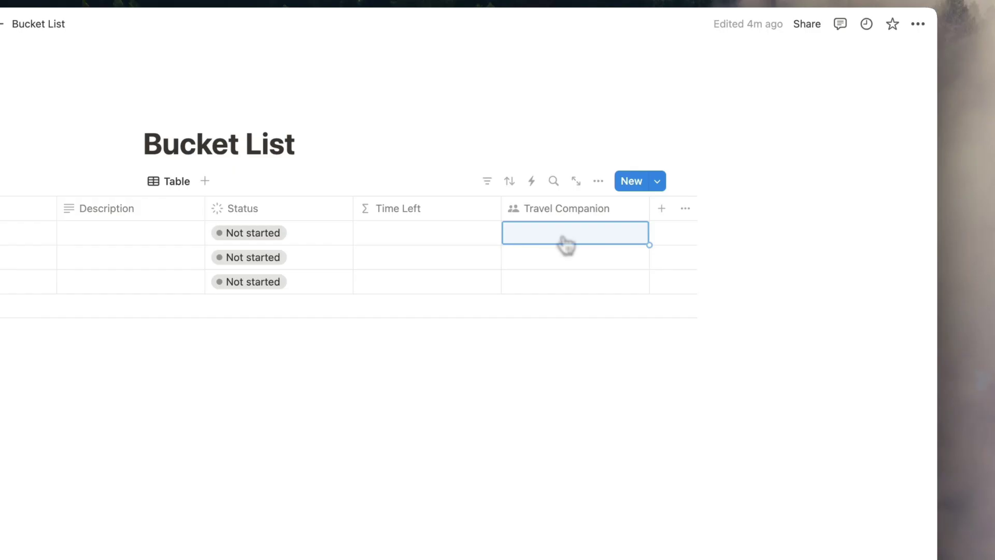
click(573, 210)
click(598, 264)
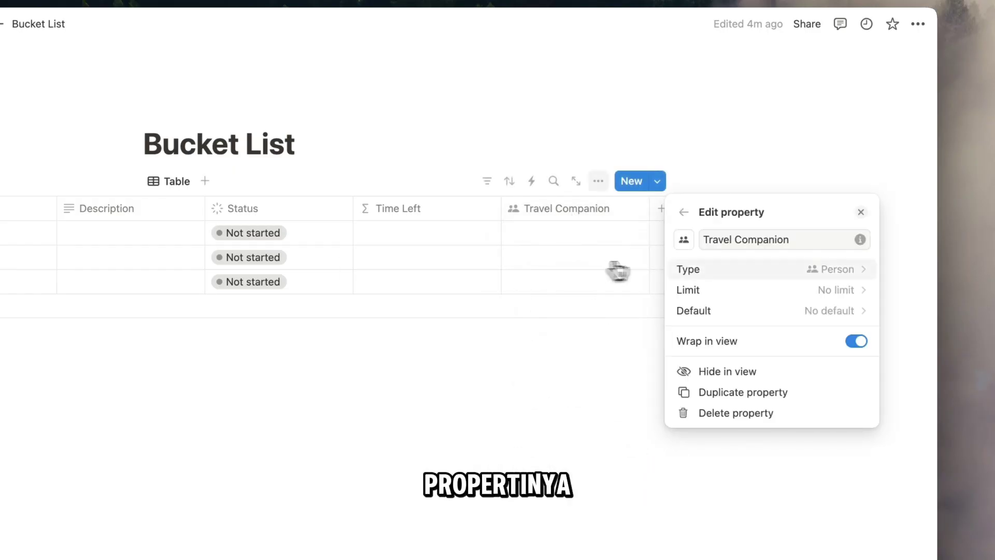
click(823, 270)
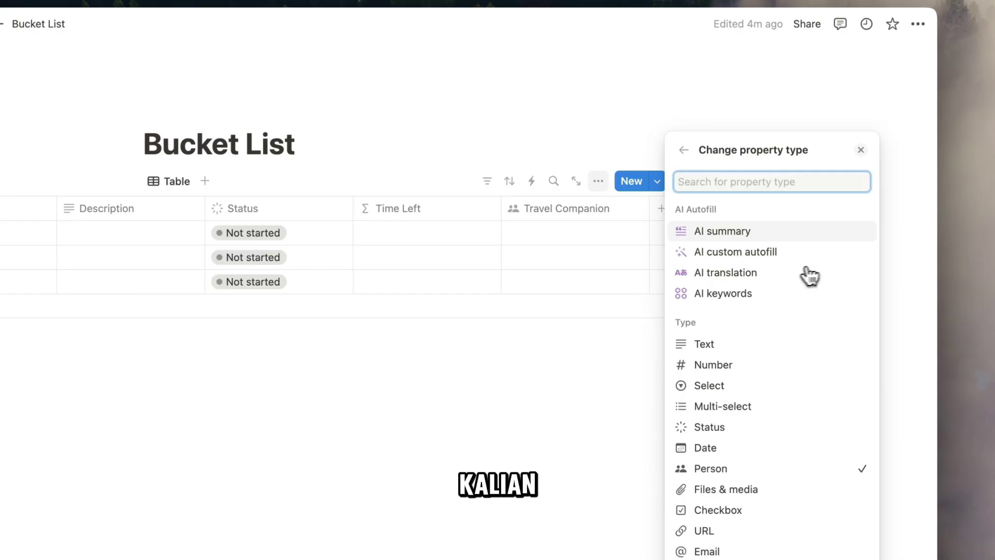
click(744, 348)
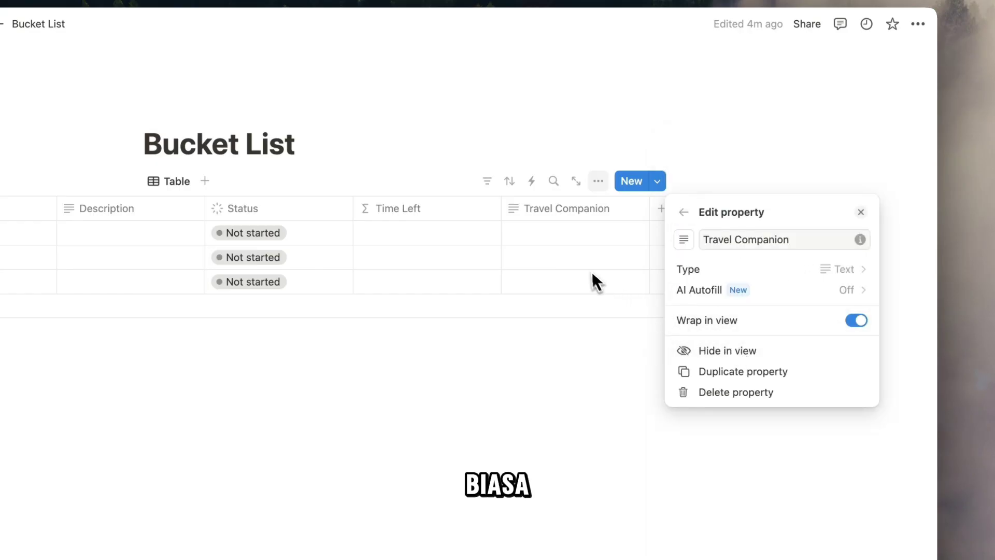
- Enter "Keluarga" and "Pasangan" as Travel Companion values in the first two rows
click(577, 237)
click(574, 242)
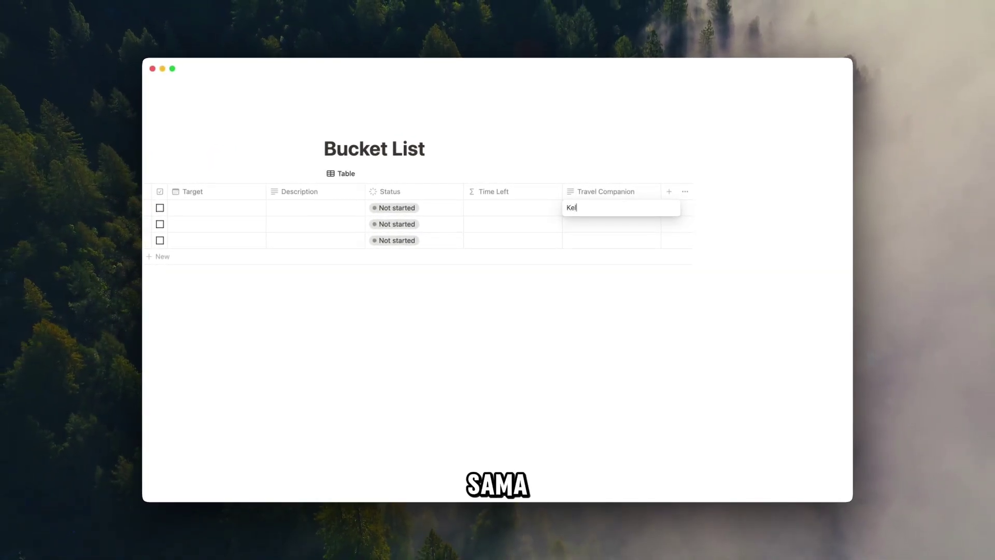
key(Escape)
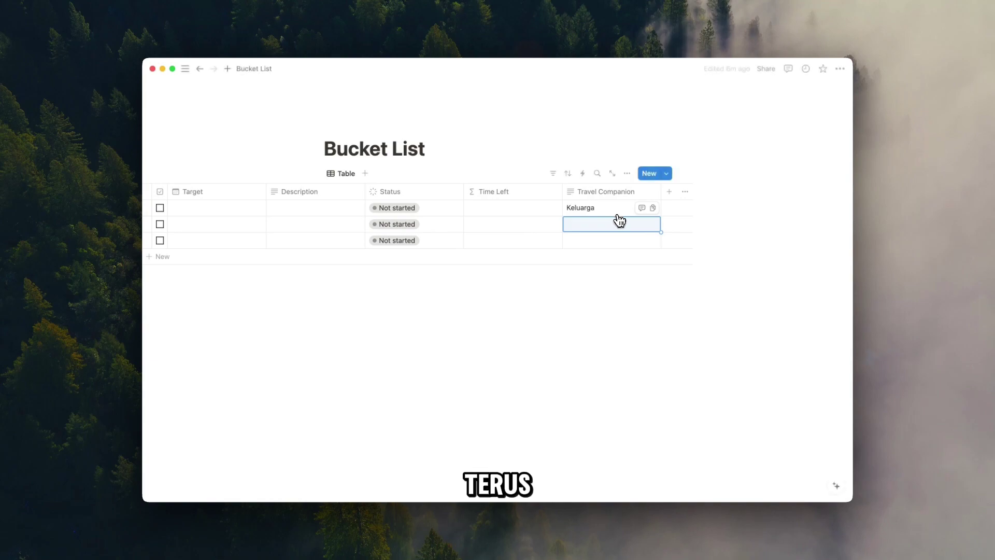
click(618, 219)
text(Pasangan)
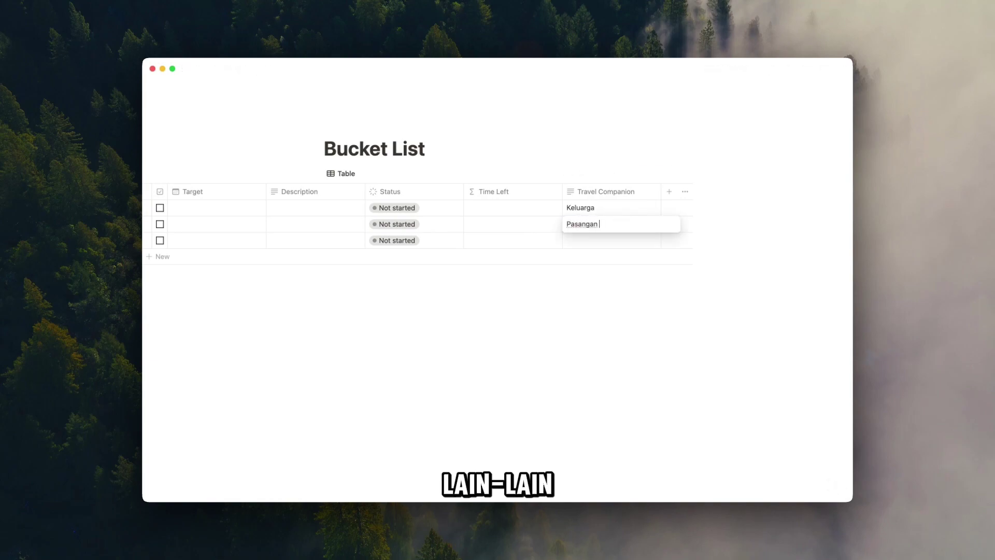
key(Return)
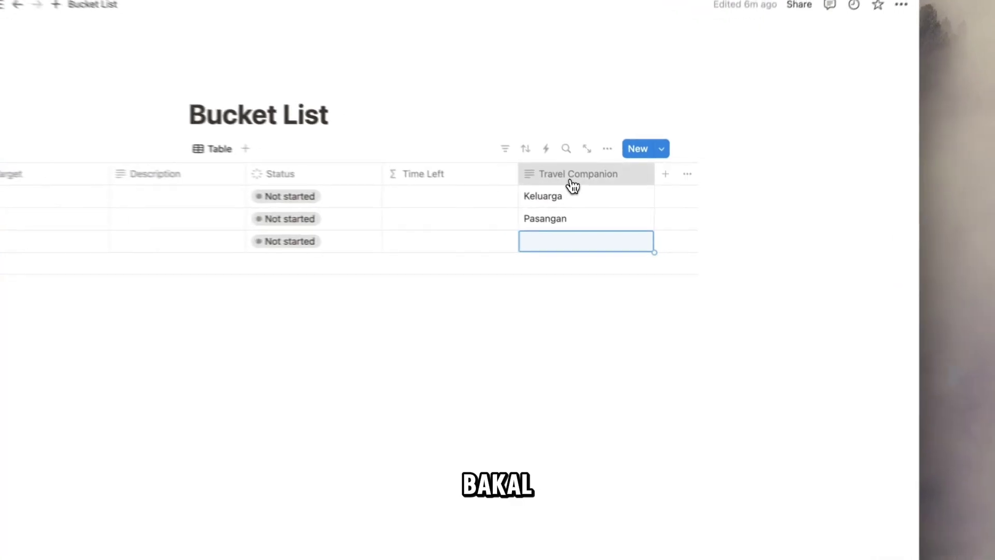
- Convert the Travel Companion property to the Select type so its text entries become options
click(604, 193)
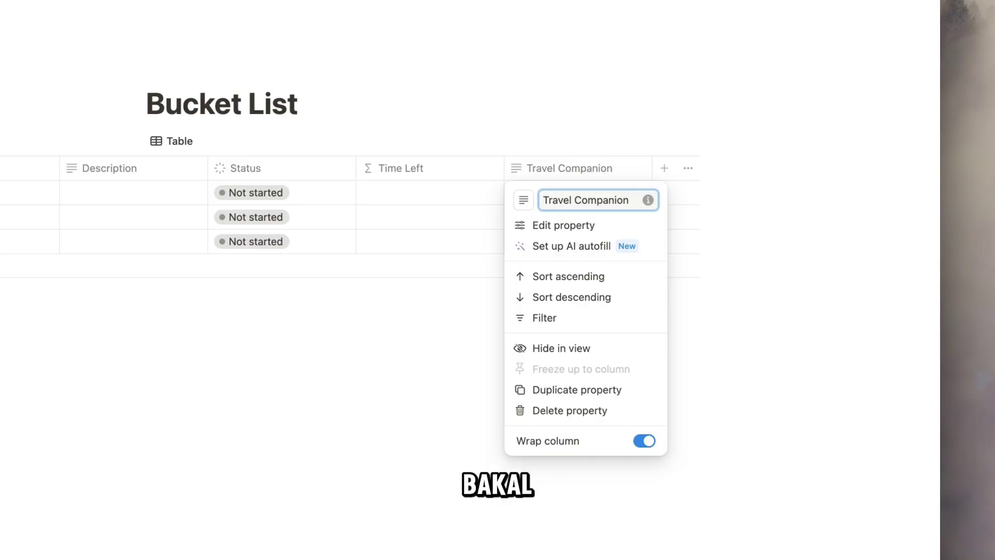
click(575, 224)
click(772, 232)
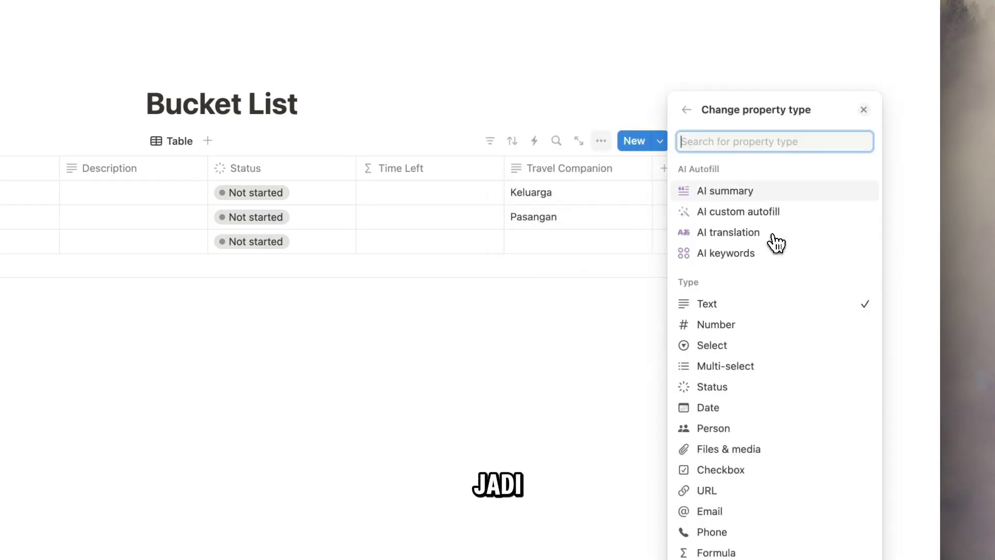
click(711, 352)
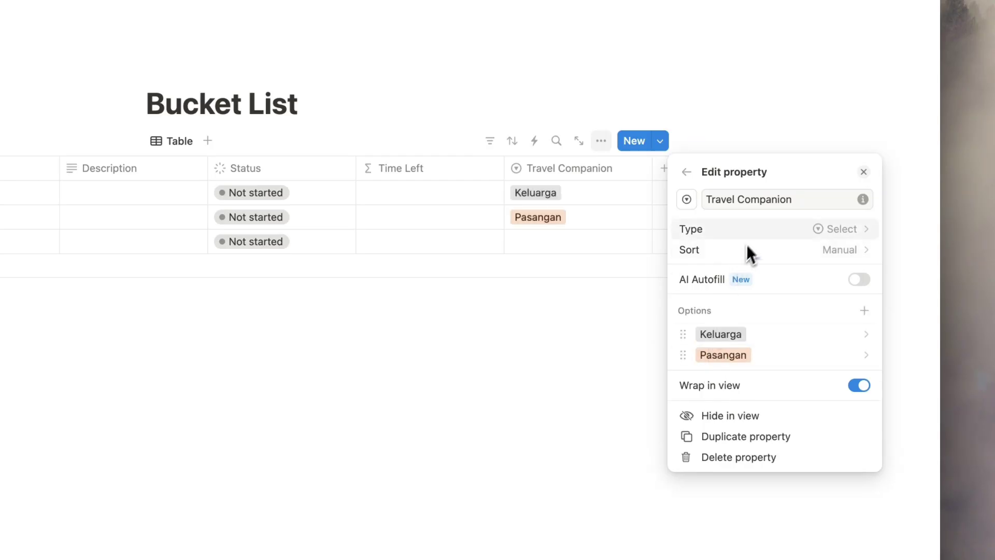
click(593, 360)
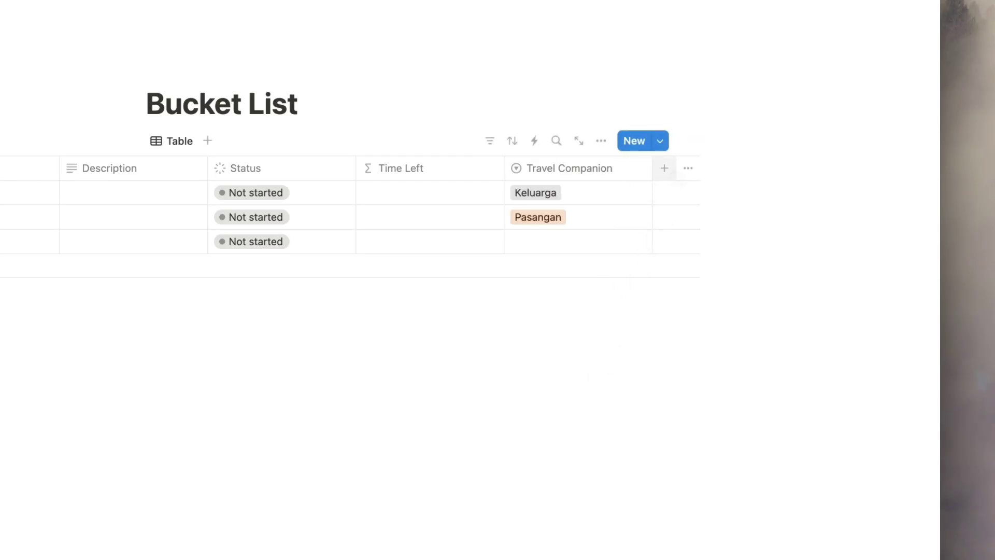
- Add a new Select property to the Bucket List table and name it "Priority"
click(664, 168)
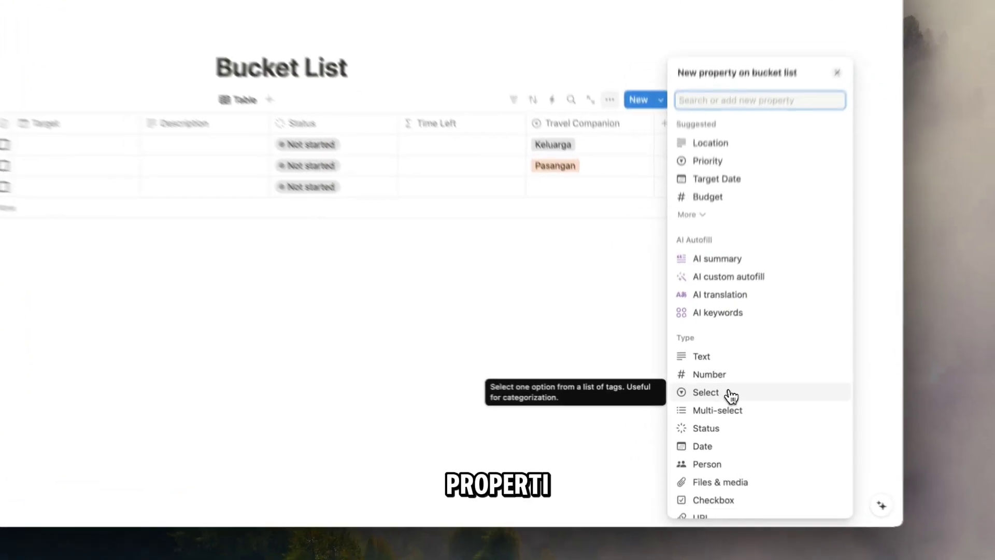
click(731, 395)
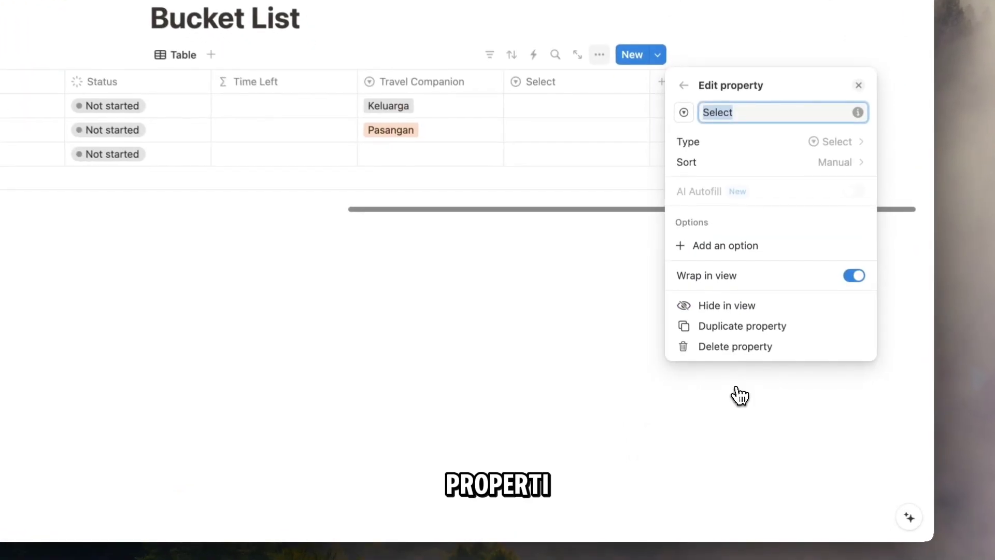
text(Urgency)
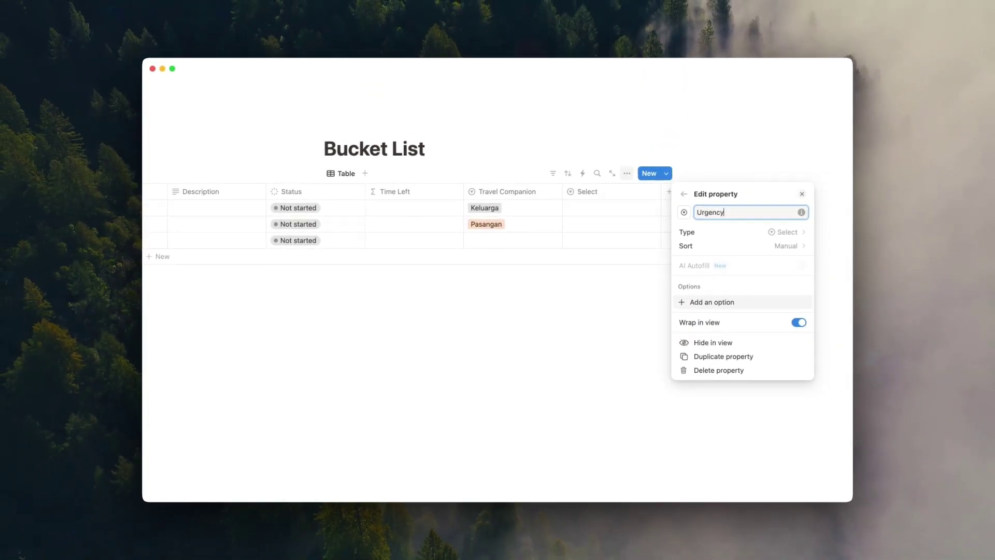
text(Piro)
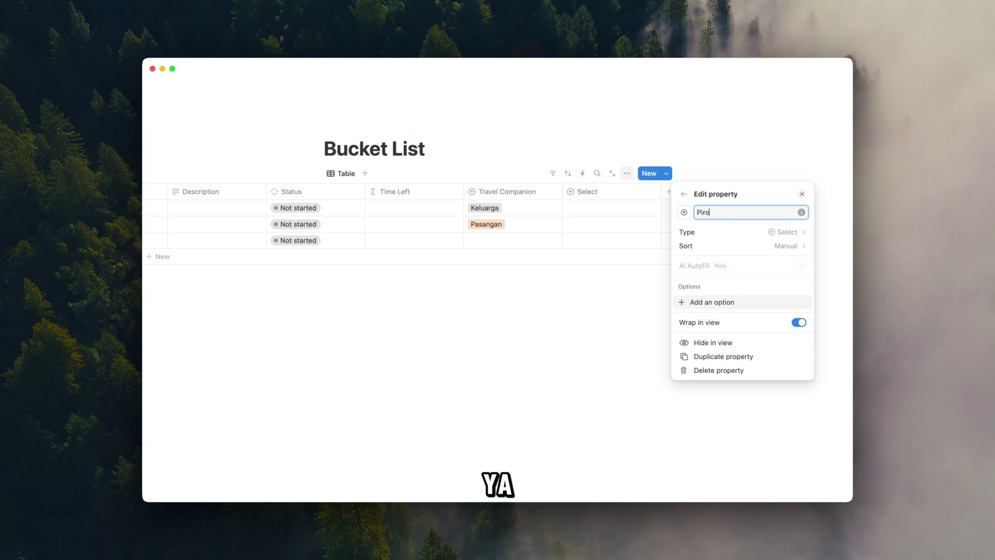
key(BackSpace)
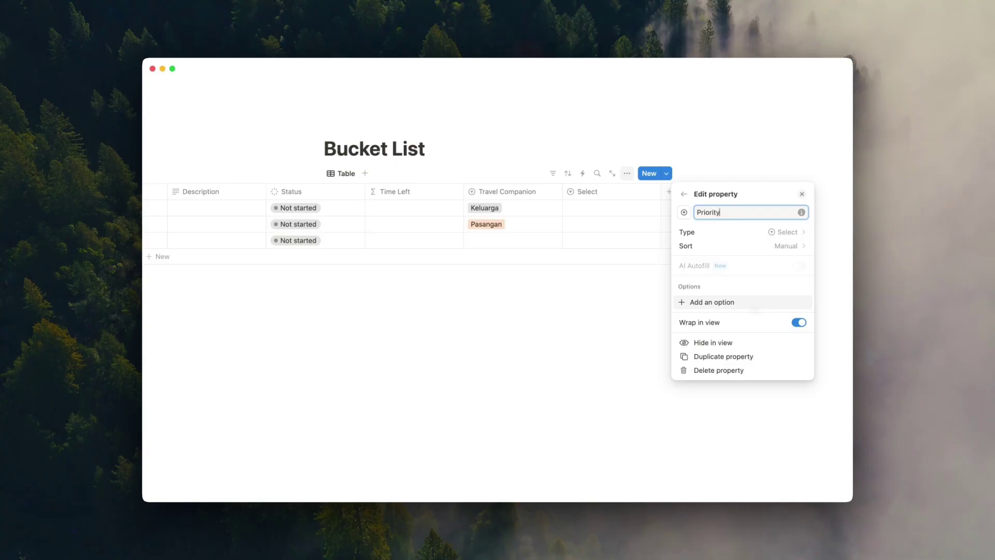
- Create five Priority options made of one to five star emojis (⭐ to ⭐⭐⭐⭐⭐) and close the property settings
click(728, 303)
key(ctrl+super+space)
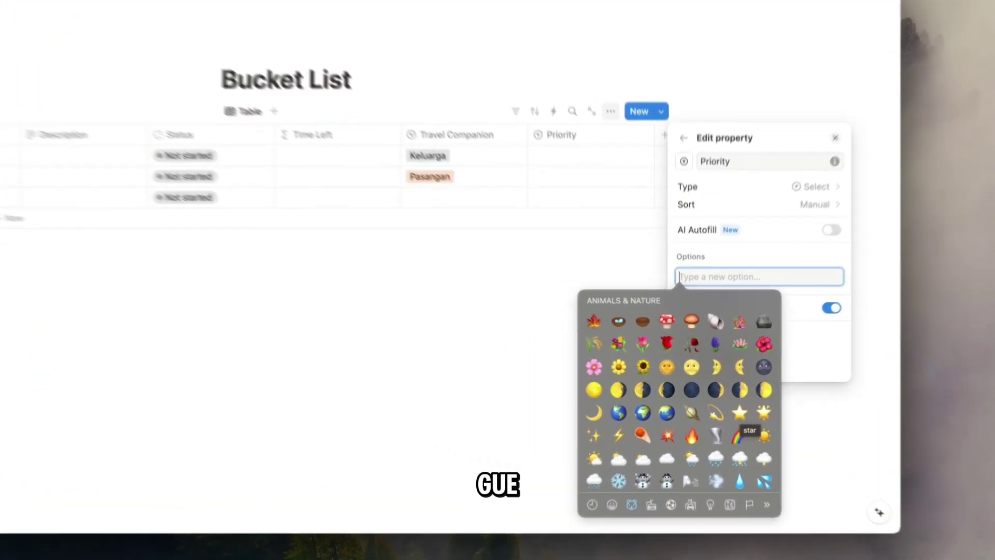
click(739, 413)
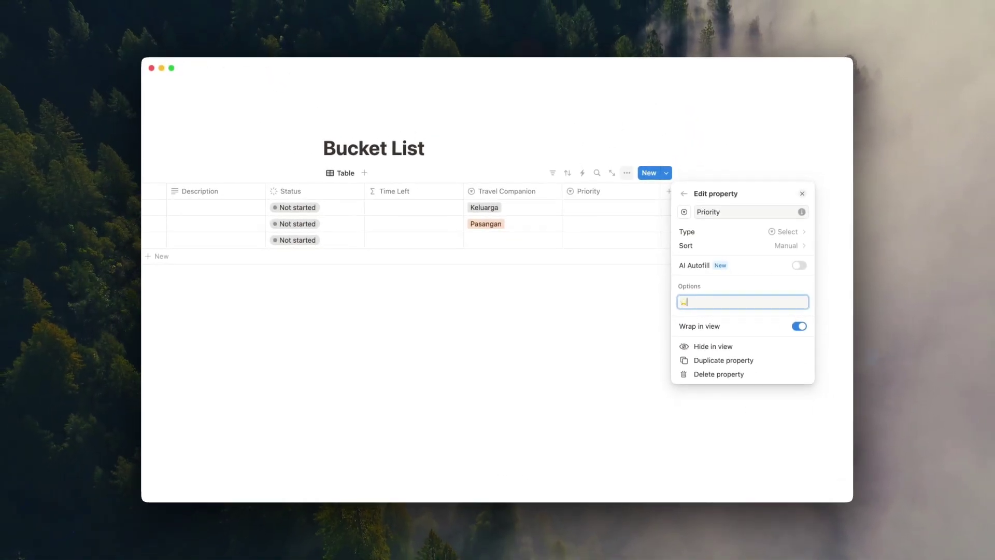
key(Return)
text(⭐⭐)
key(Return)
text(⭐⭐⭐)
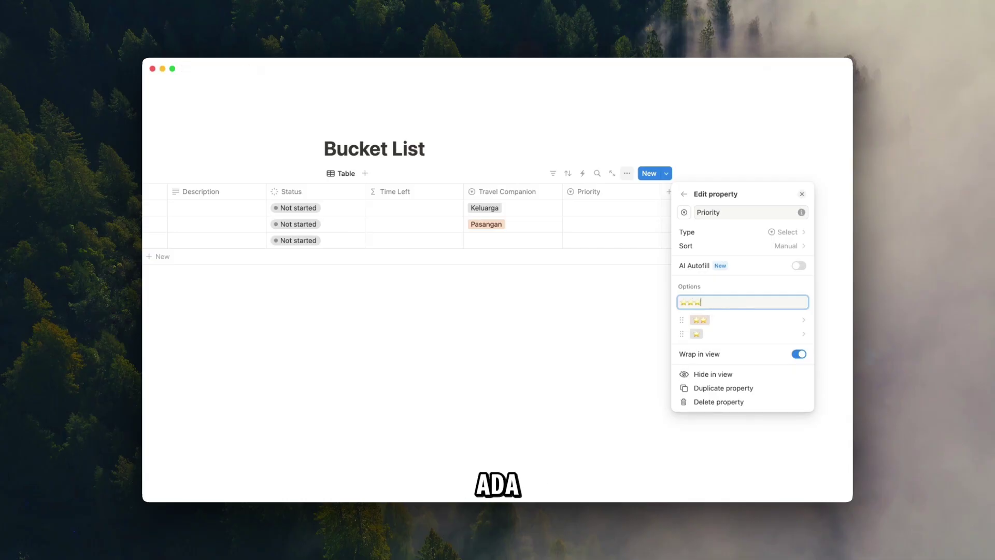
key(Return)
text(⭐⭐⭐⭐)
key(Return)
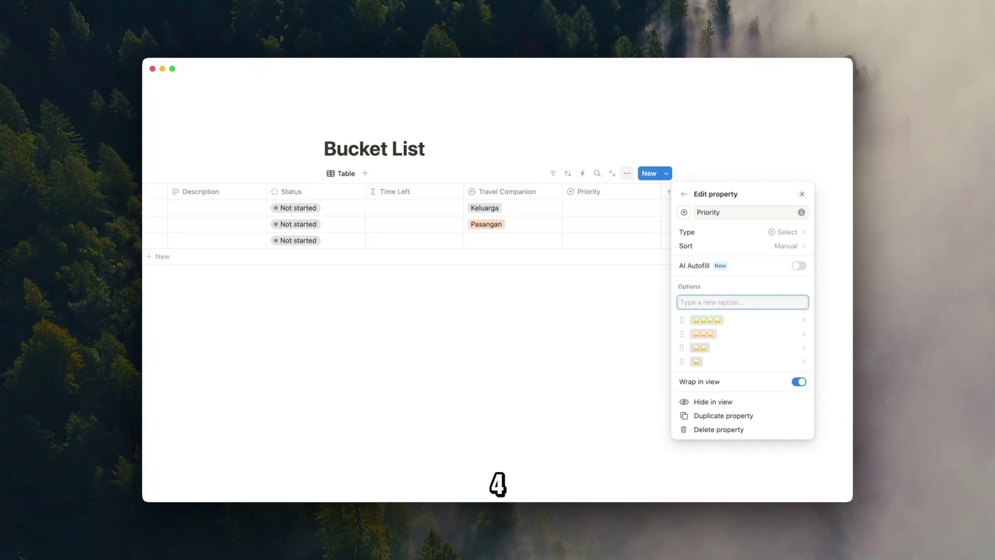
key(Return)
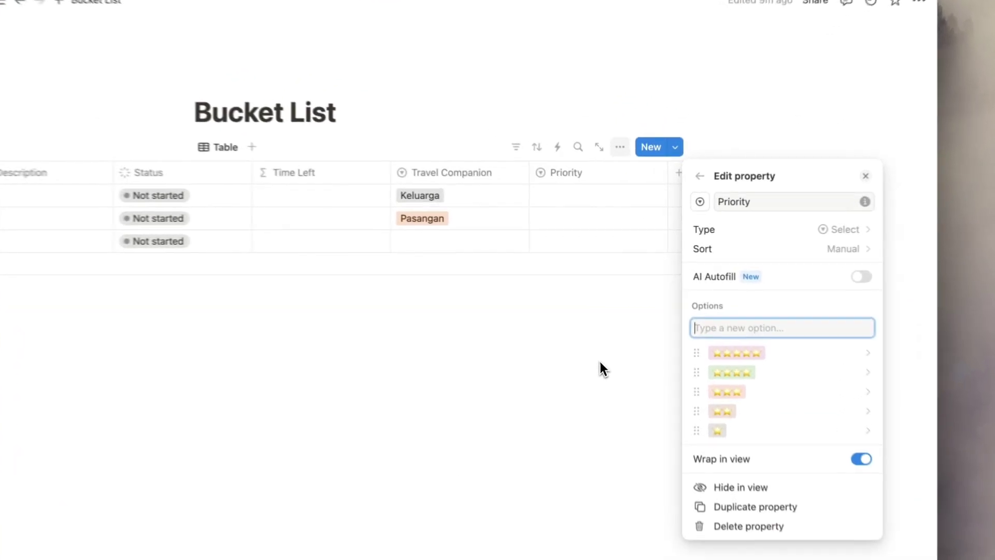
click(616, 334)
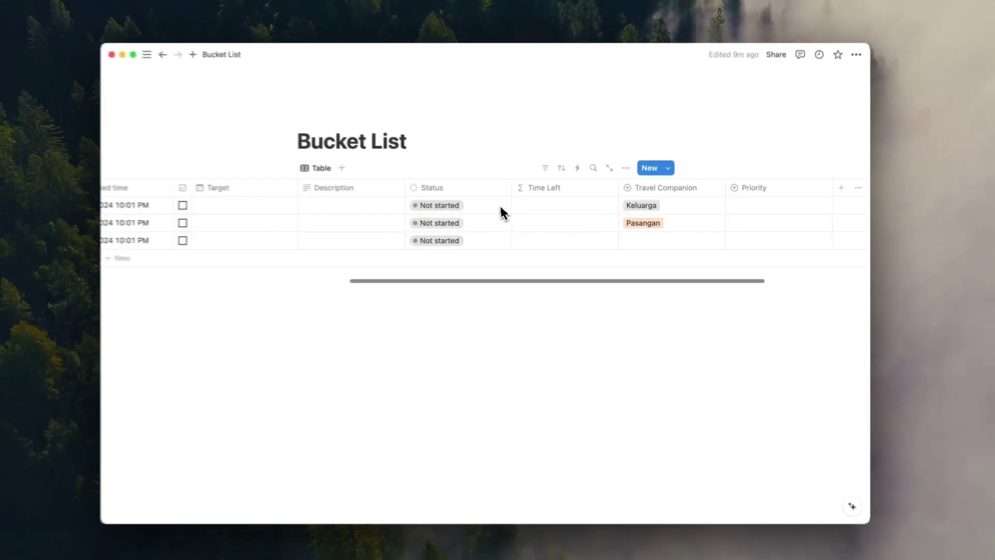
- Insert a second inline database below the Bucket List table and title it "Kategori"
scroll(207, 205, left, 10)
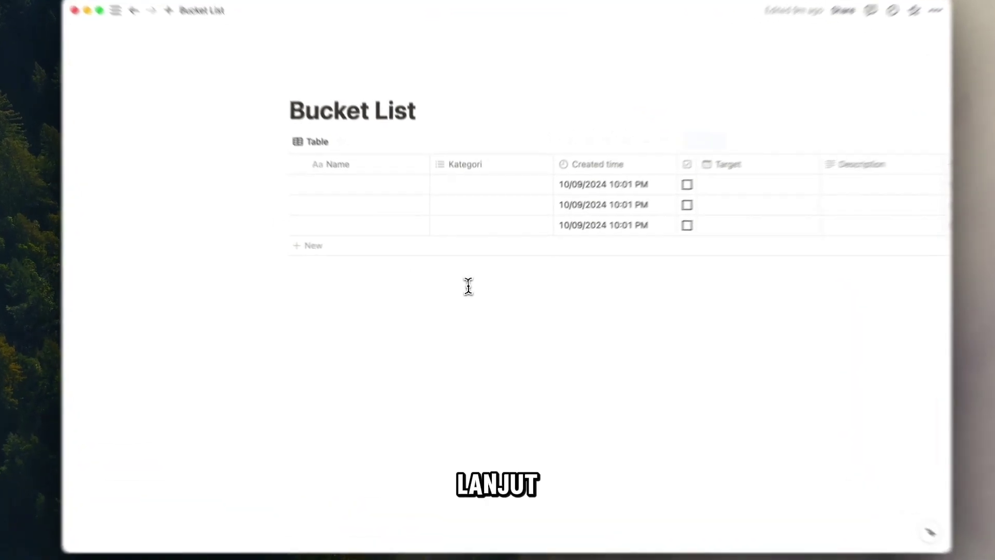
click(431, 302)
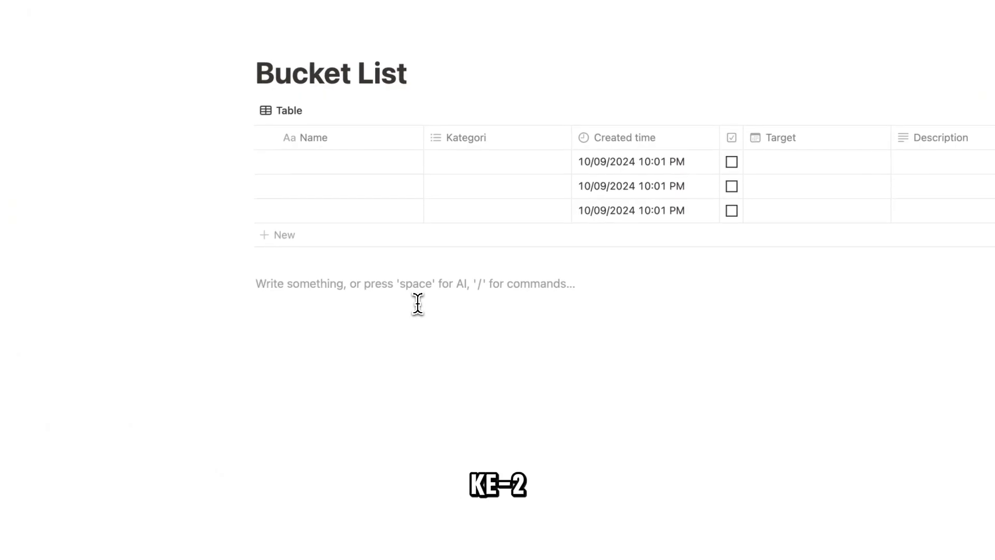
text(/d)
text(b)
key(Return)
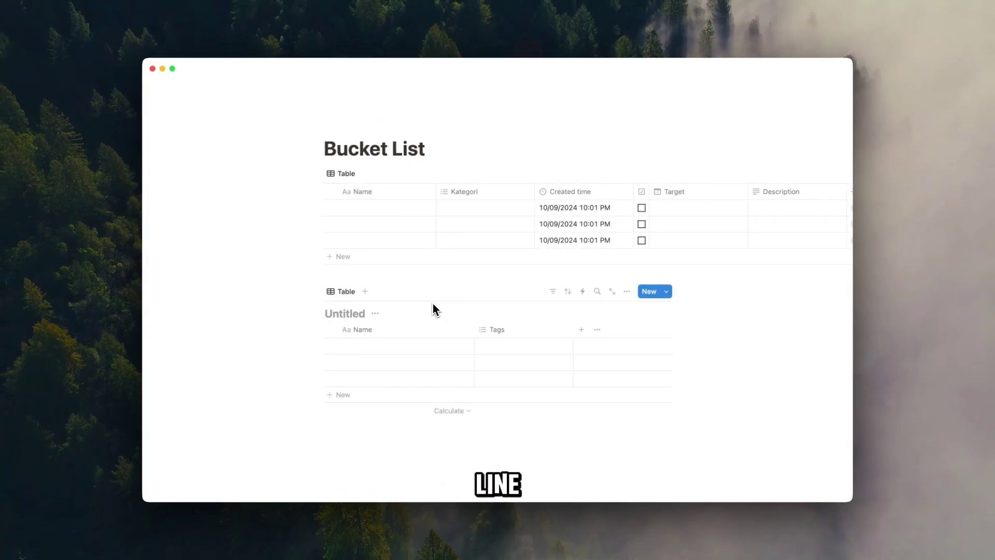
text(Kategori)
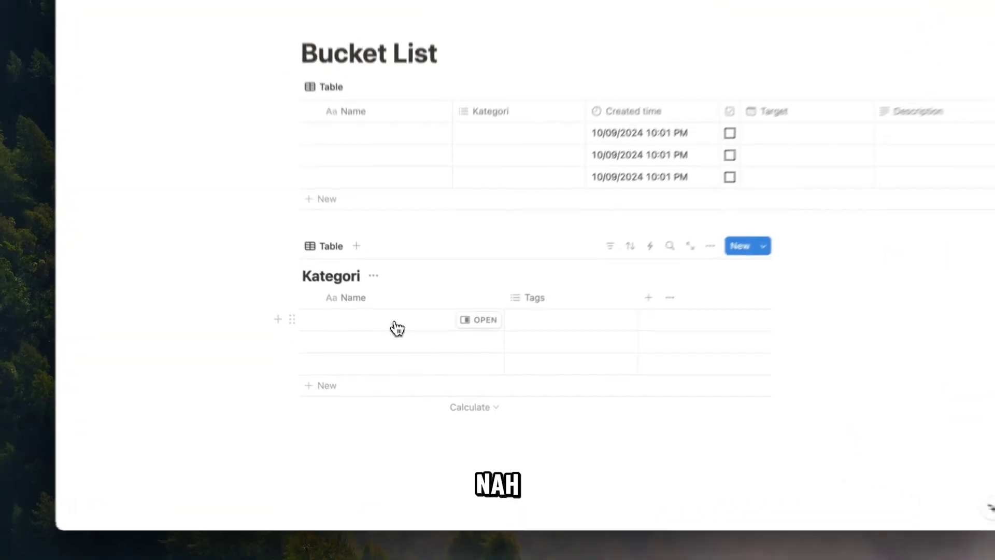
- Name the three rows of the Kategori database "Travel", "Adrenaline" and "Friends"
click(396, 347)
text(Travel)
key(Return)
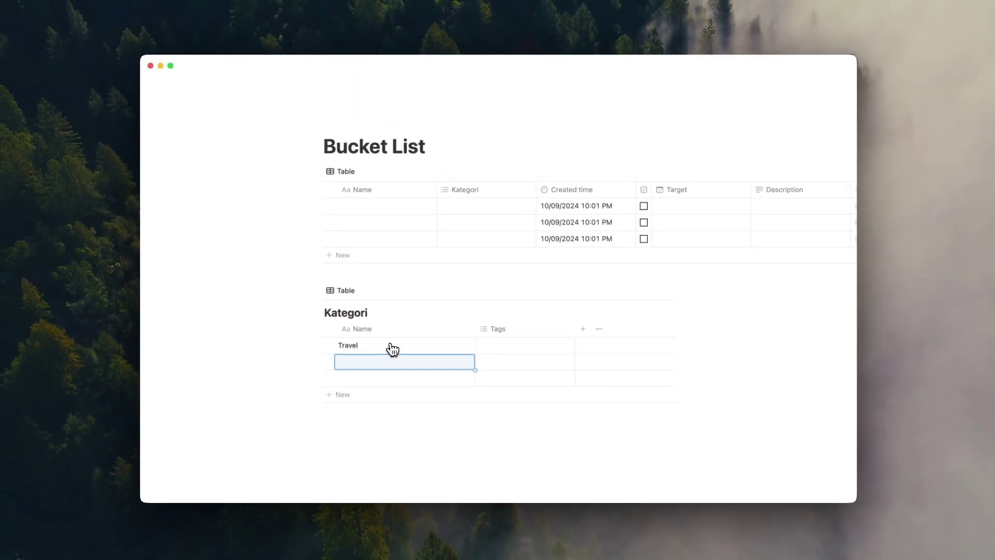
key(Return)
text(Adrenaline)
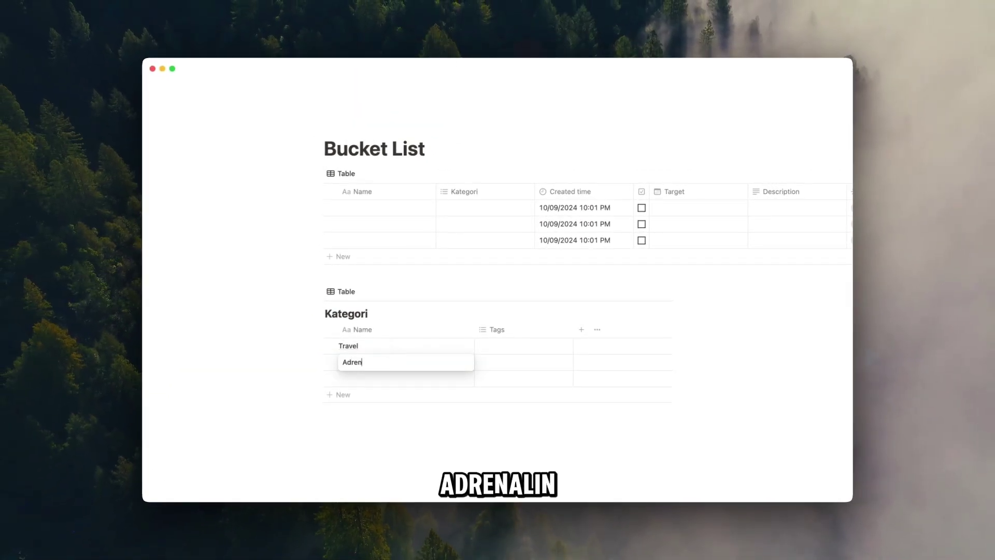
key(Return)
key(Return)
text(Friends)
key(Return)
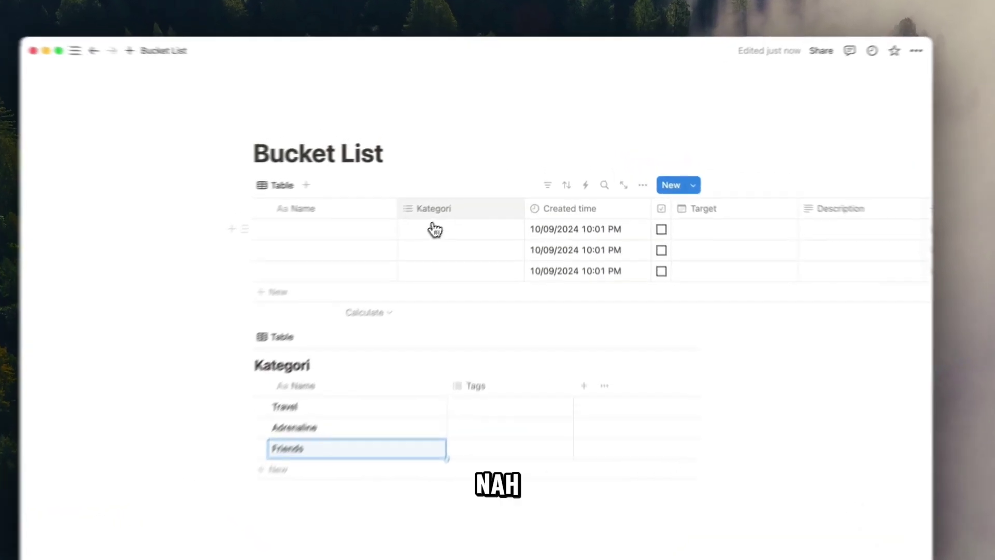
- Change the Kategori property in the Bucket List table to a Relation linked to the Kategori database
click(460, 194)
click(426, 276)
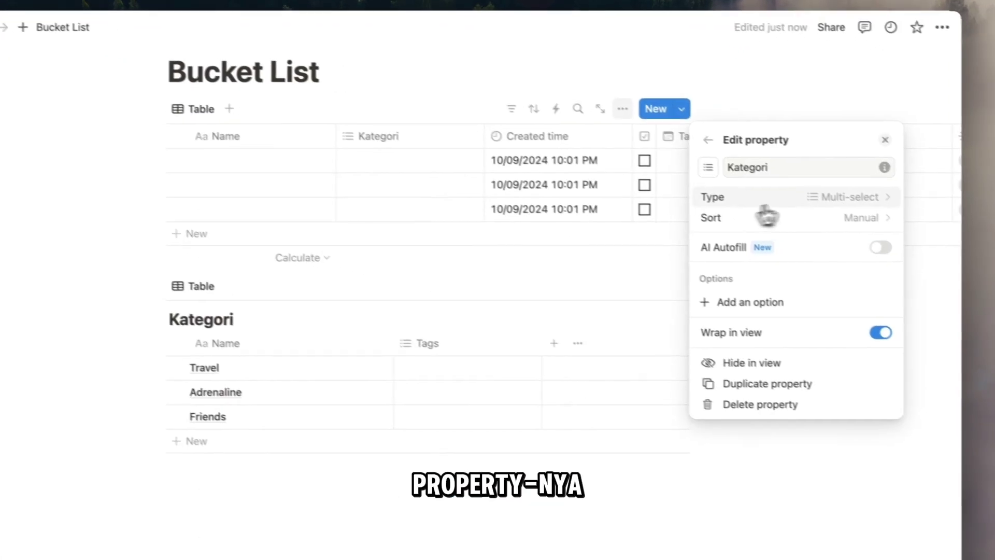
click(768, 199)
text(rel)
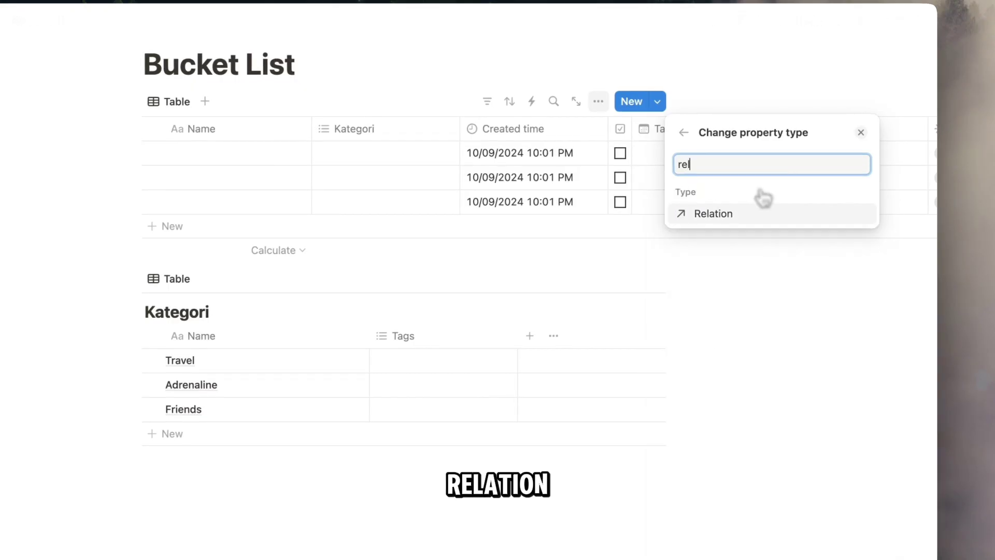
key(Return)
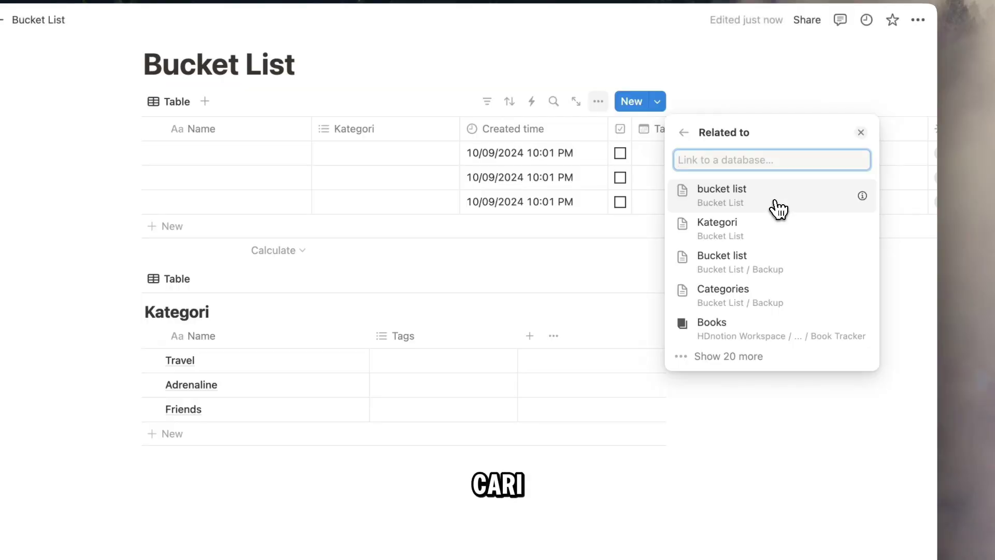
click(770, 234)
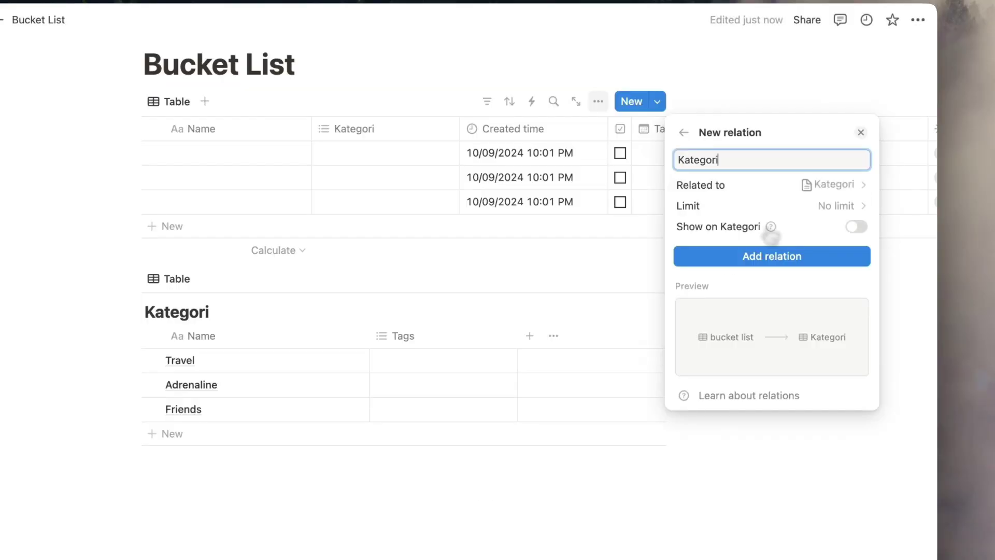
- Show the relation on the Kategori database under the property name "Bucket List", add the relation and close the property settings
click(863, 230)
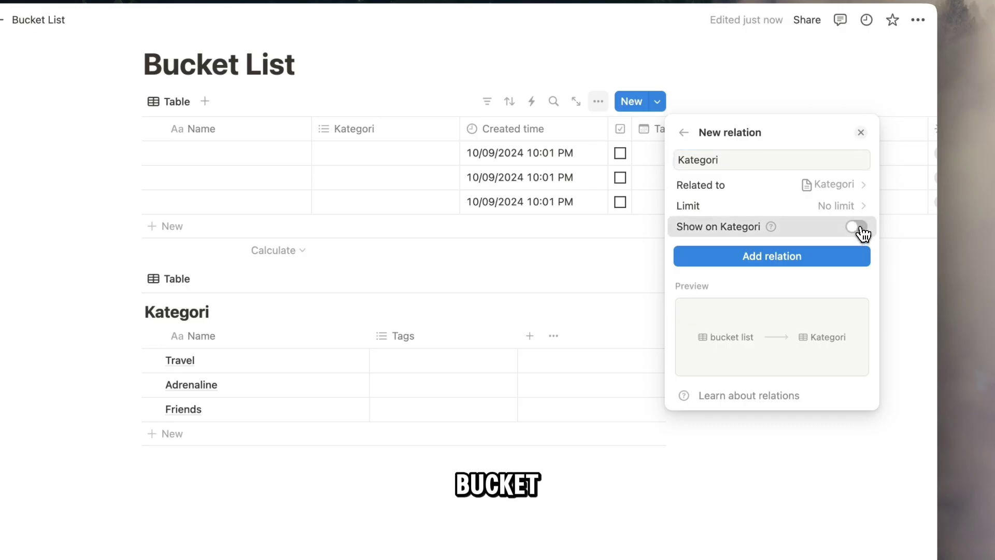
click(740, 280)
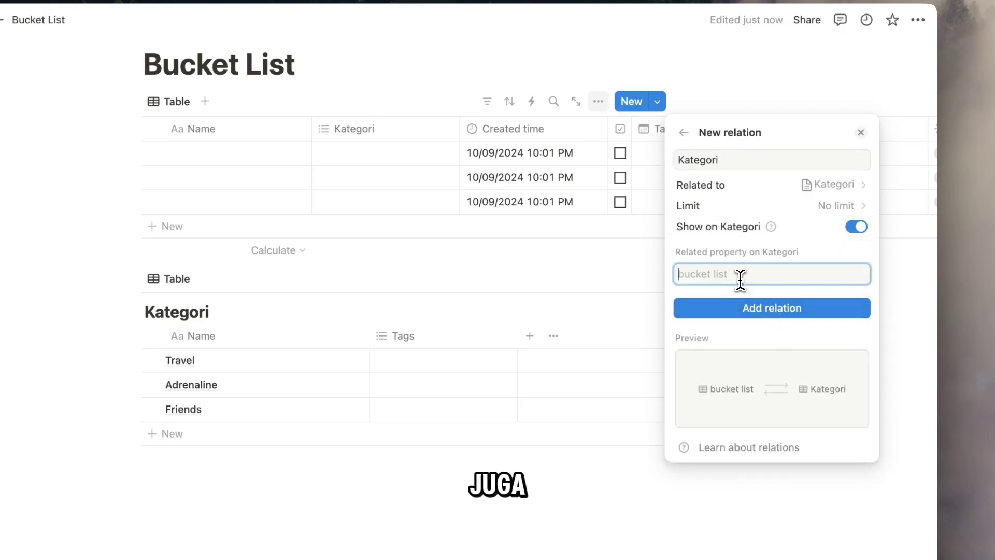
text(Bu)
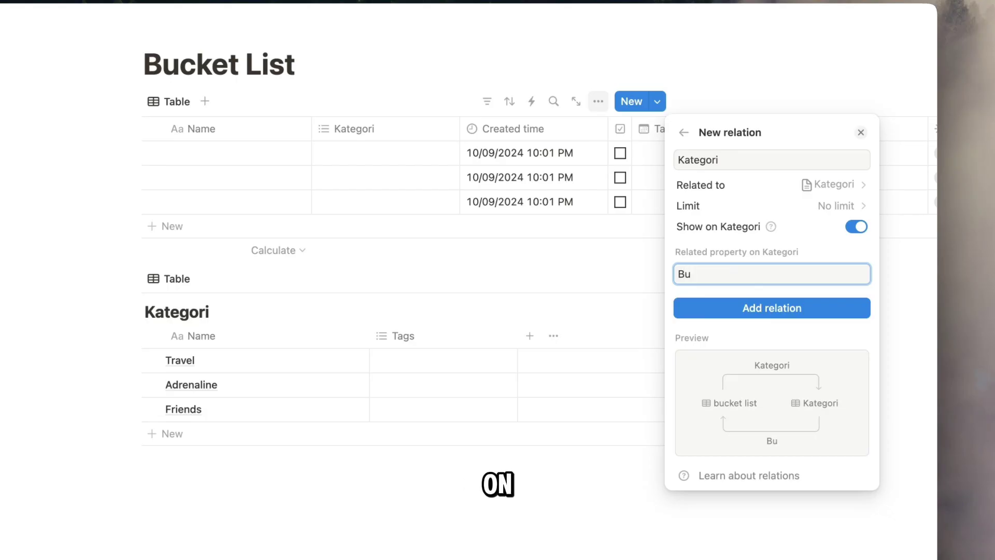
text(cket L)
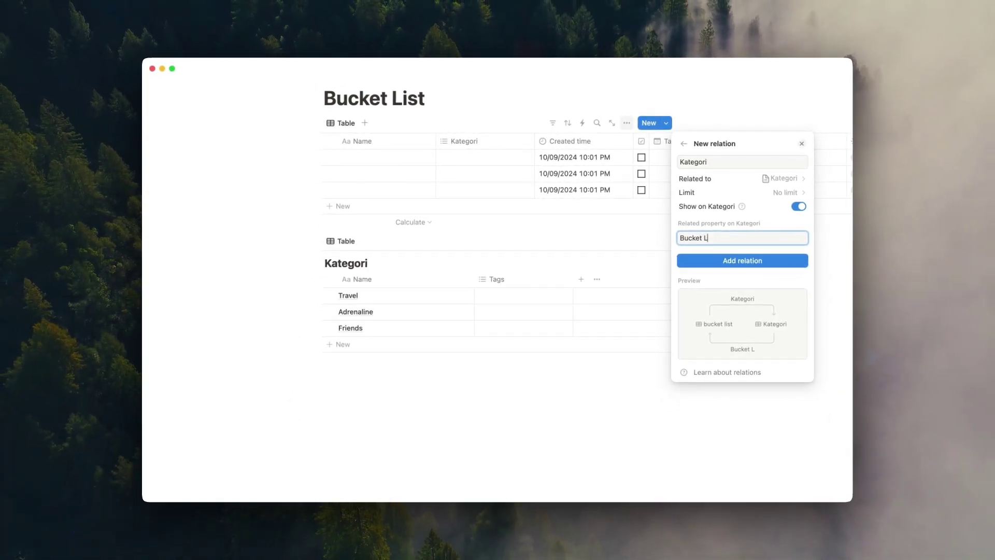
text(ist)
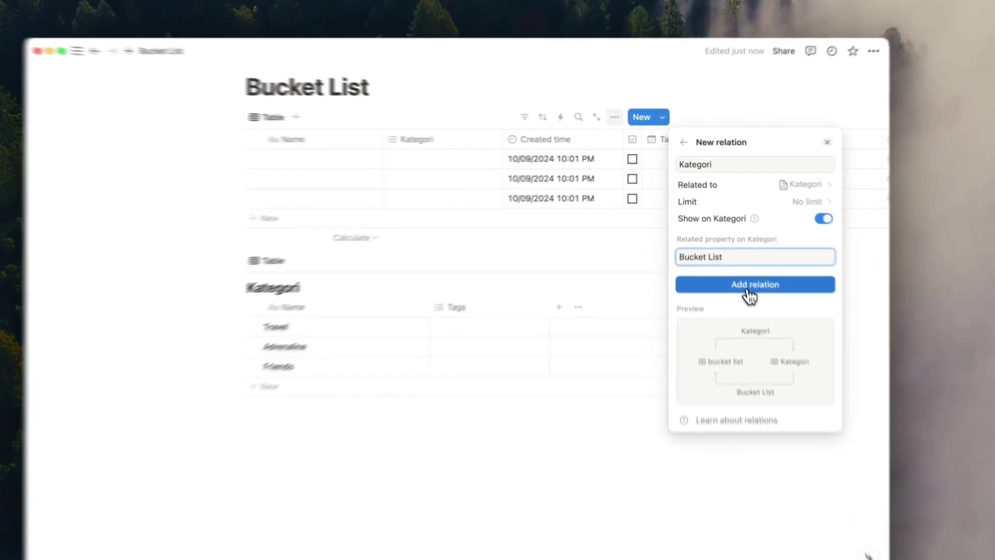
click(725, 261)
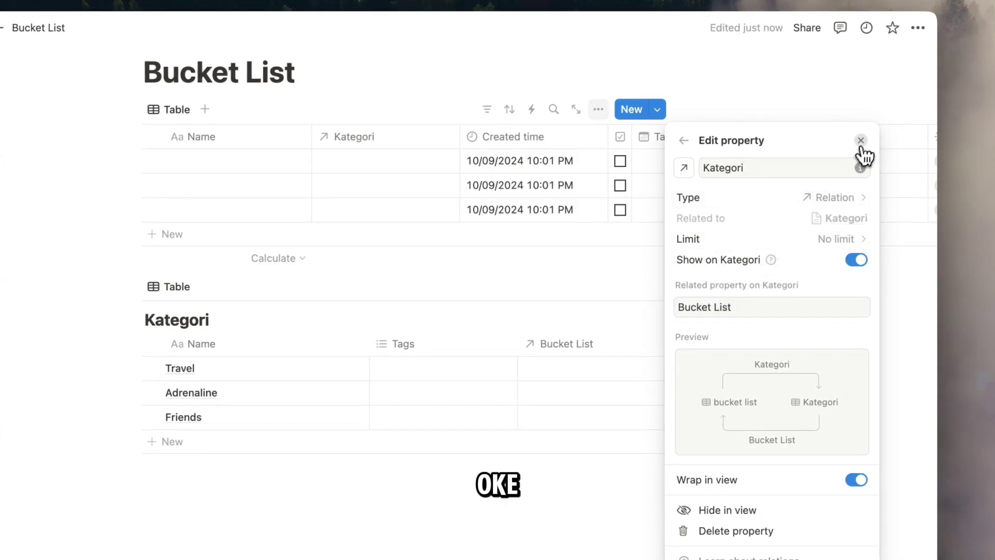
click(864, 140)
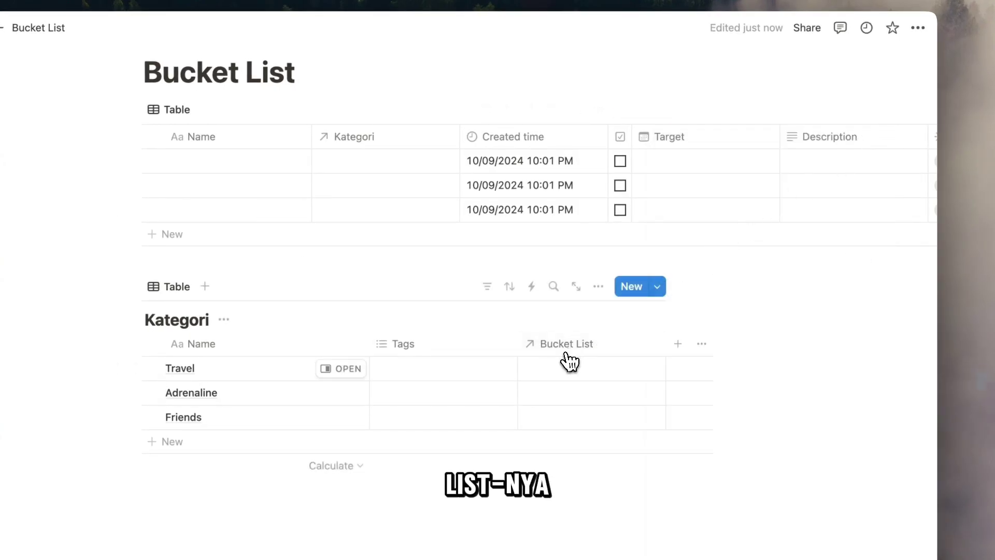
- Move the Bucket List column ahead of Tags in the Kategori table and narrow the Name column
drag(569, 353, 411, 364)
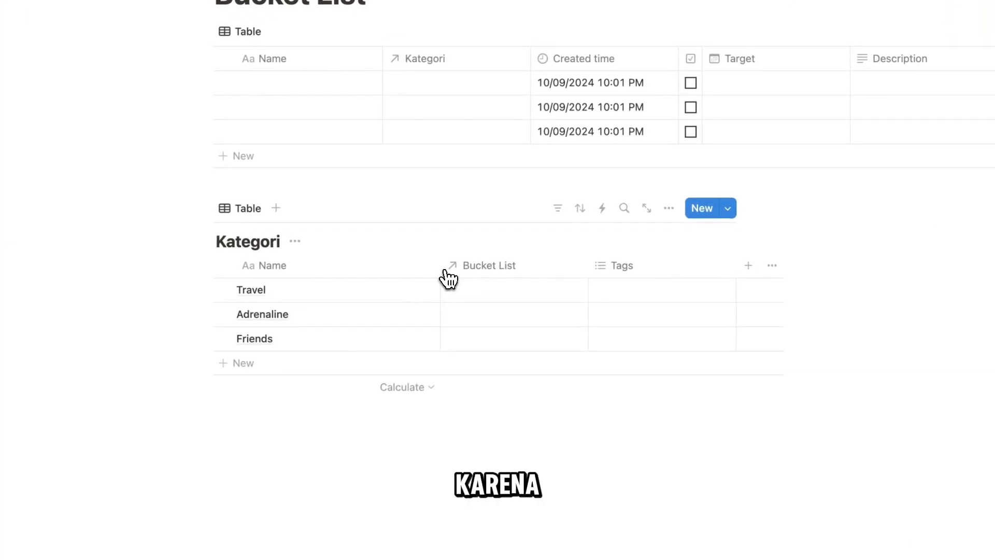
click(440, 269)
drag(438, 265, 362, 266)
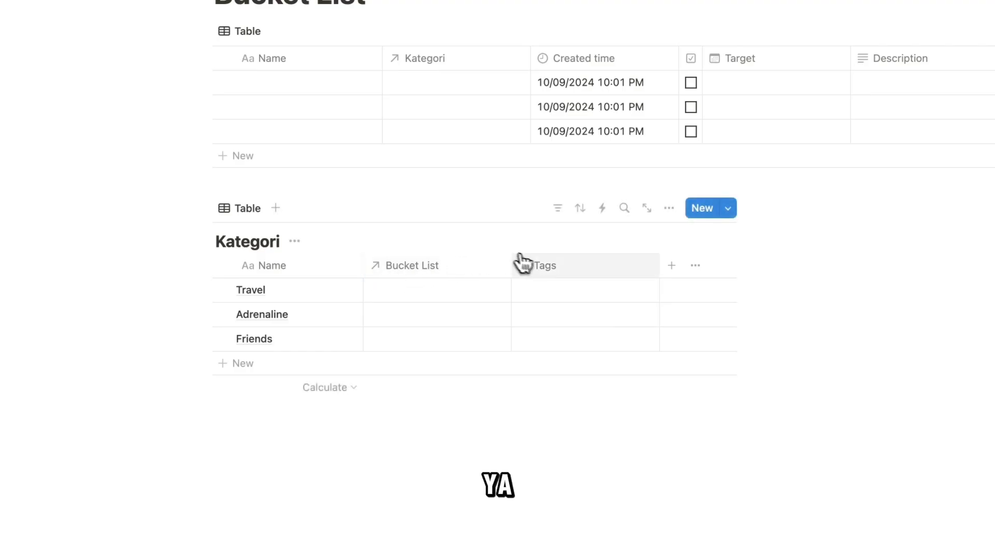
- Rename the Tags property of the Kategori table "Number of Done" and change its type to Rollup
click(546, 269)
click(584, 323)
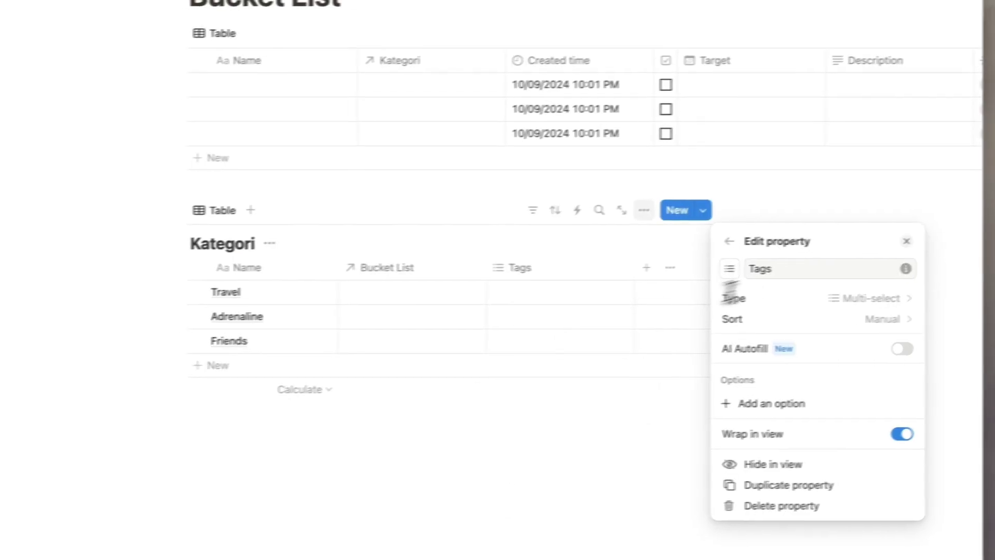
double_click(777, 275)
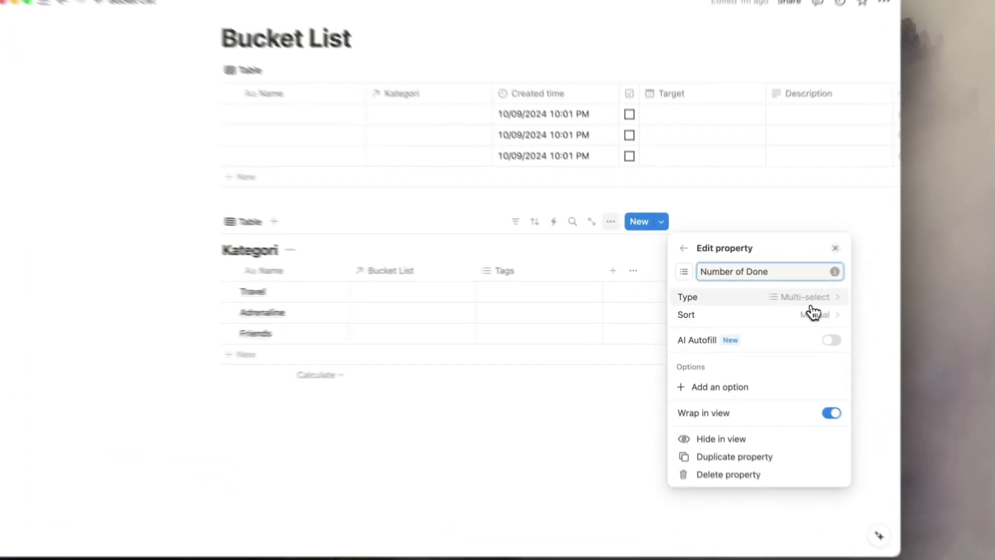
click(780, 304)
text(rol)
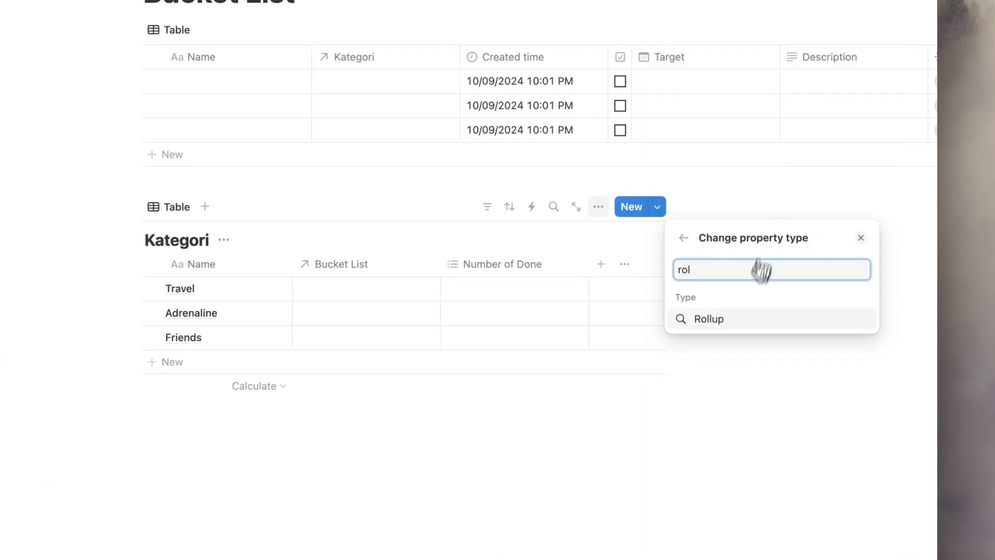
click(739, 320)
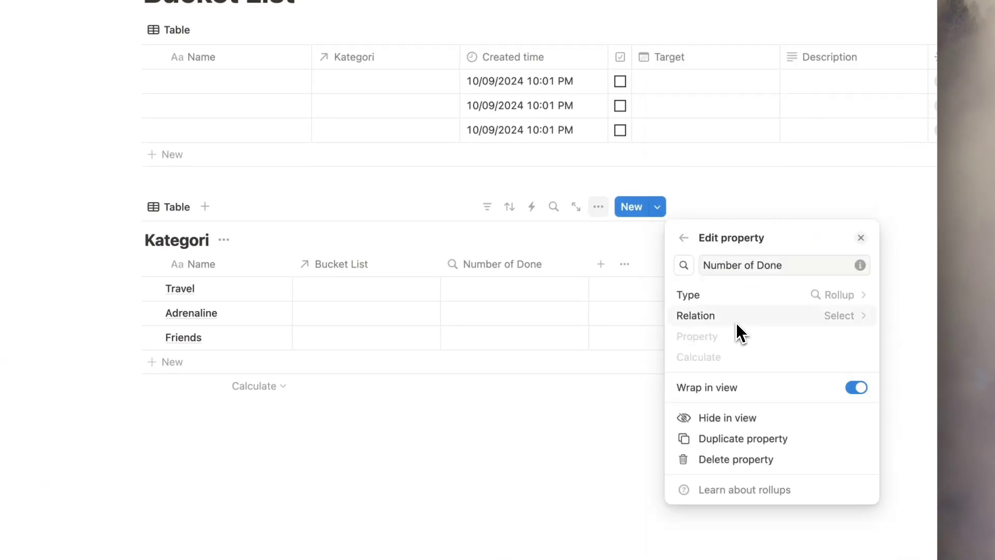
- Set the Number of Done rollup to count checked Done? values through the Bucket List relation, and narrow its column
click(770, 318)
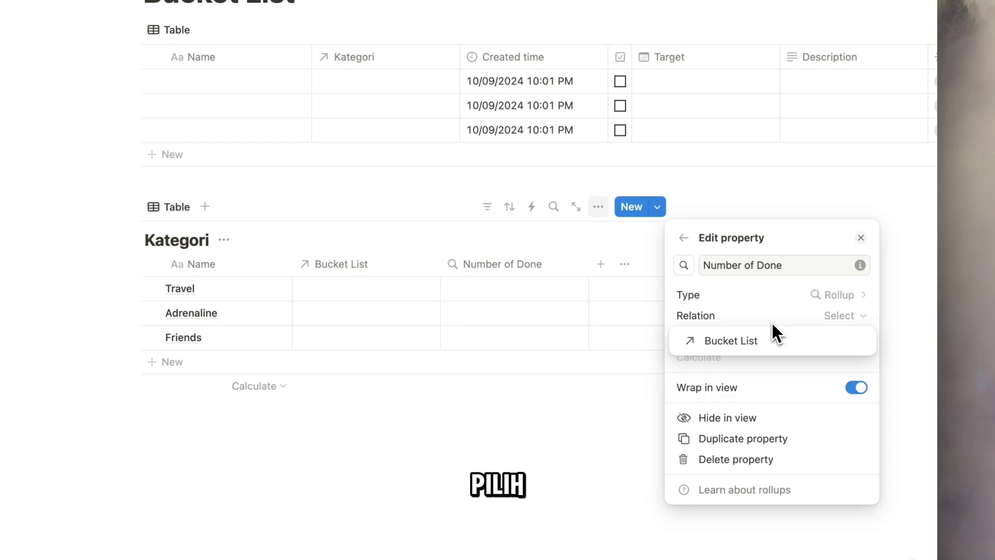
click(779, 344)
click(785, 338)
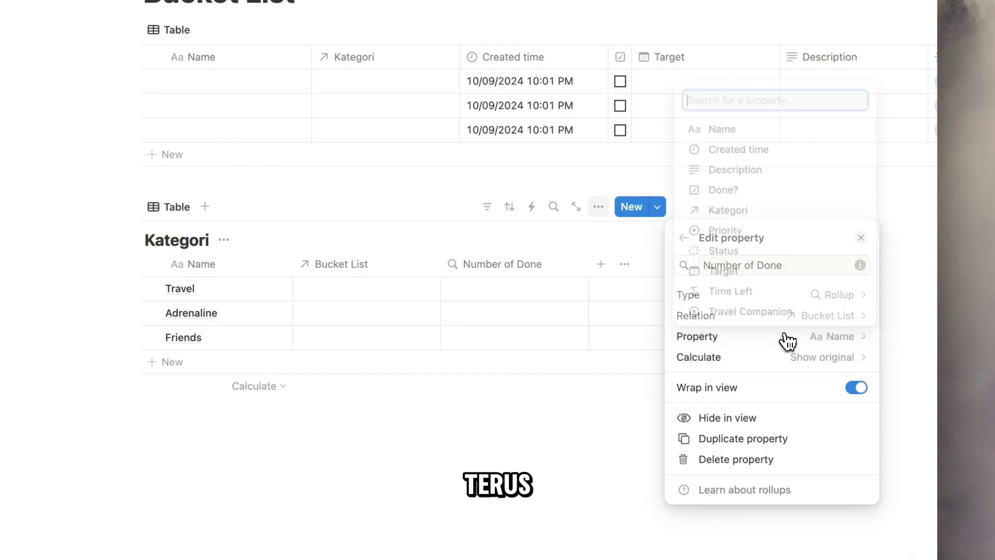
click(747, 187)
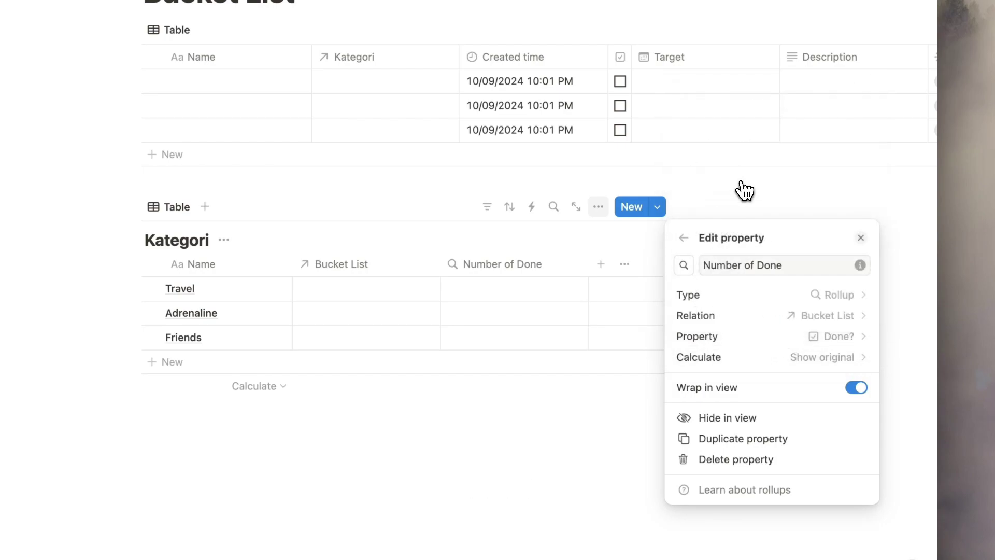
click(796, 360)
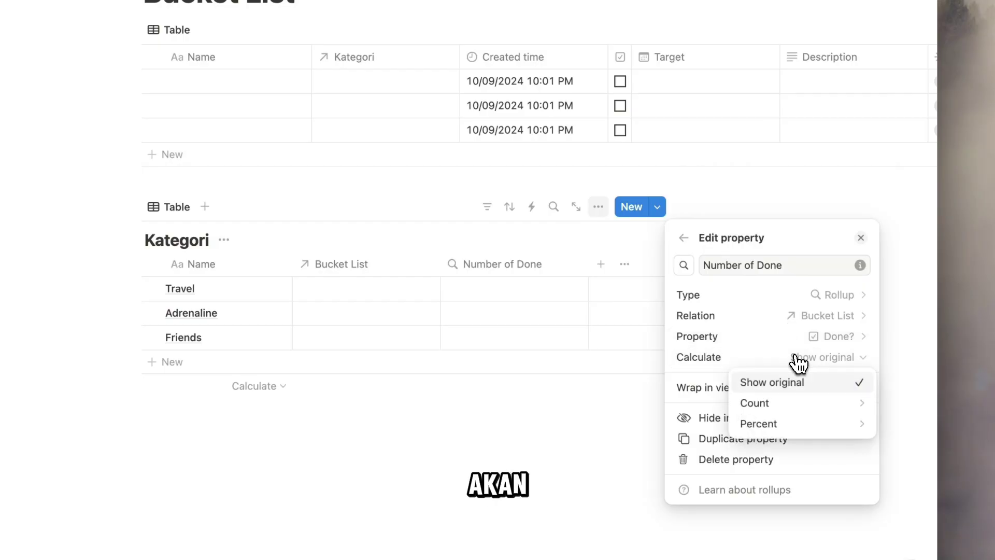
mouse_move(802, 411)
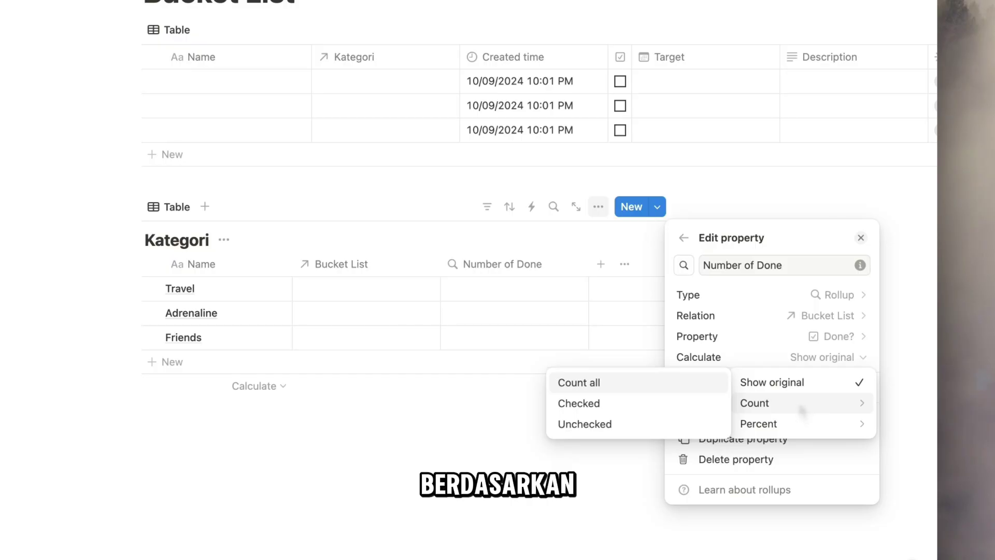
click(705, 410)
click(860, 215)
drag(588, 265, 510, 266)
click(526, 265)
text(rol)
key(Return)
click(581, 279)
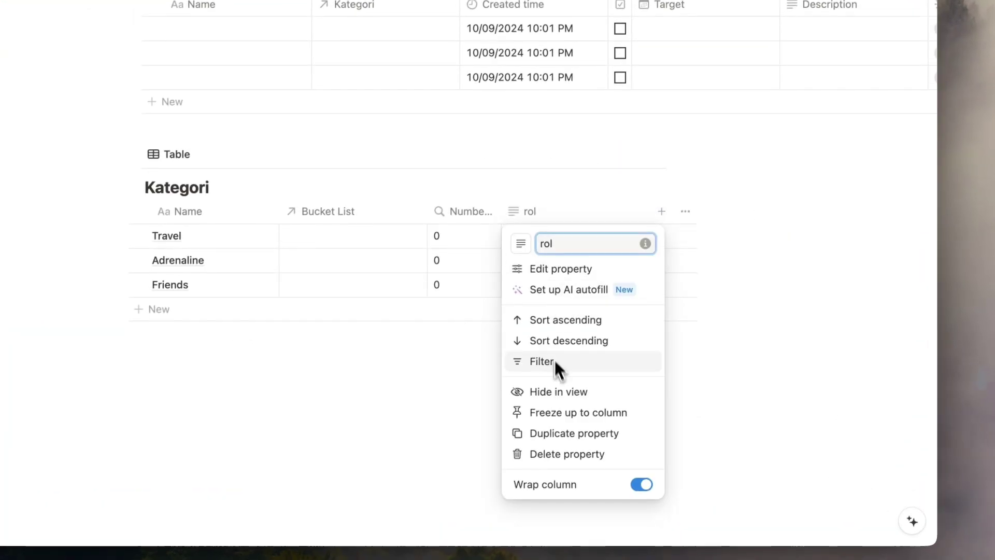
click(621, 450)
click(520, 291)
- Duplicate the Number of Done property in the Kategori table and rename the copy "Total"
click(539, 202)
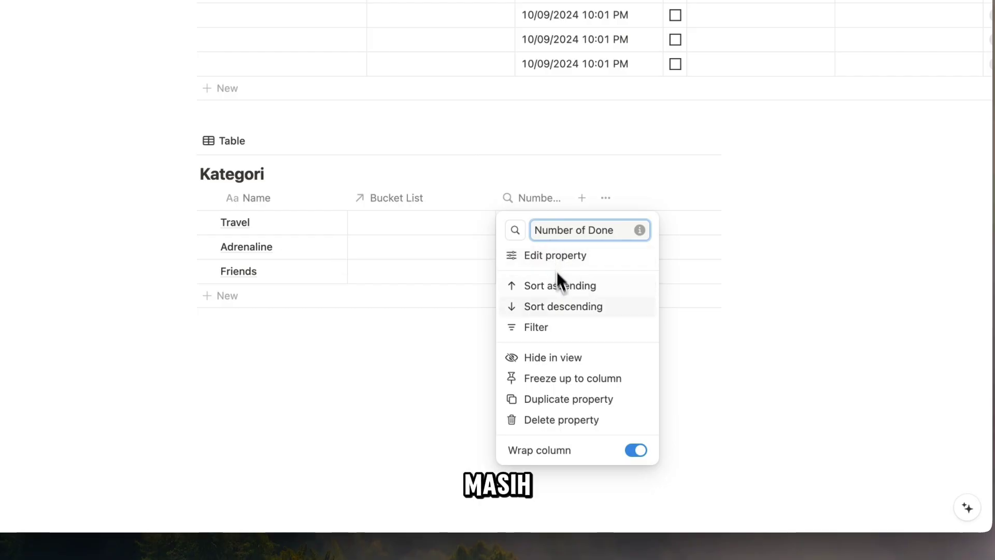
click(569, 399)
click(622, 228)
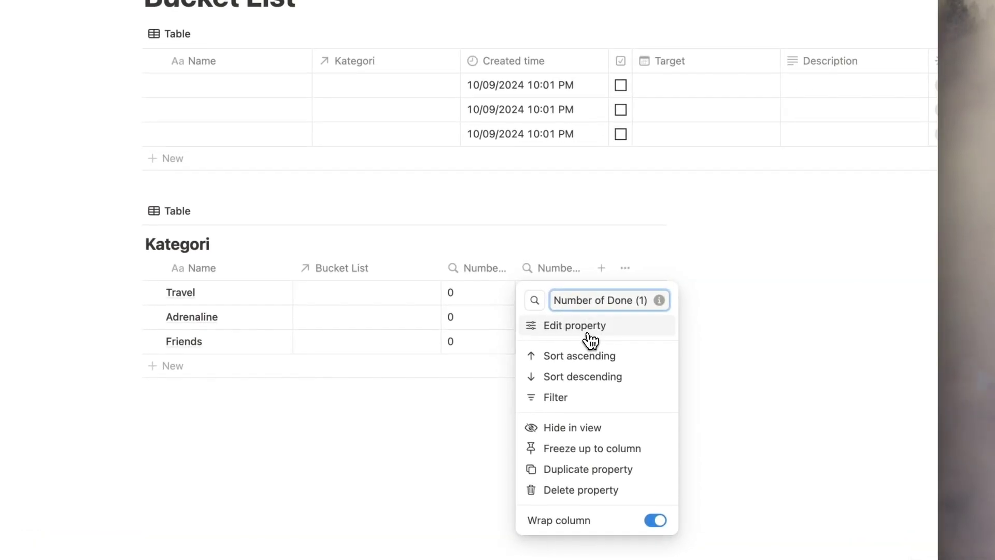
click(614, 268)
key(BackSpace)
key(BackSpace)
key(BackSpace)
key(BackSpace)
key(super+a)
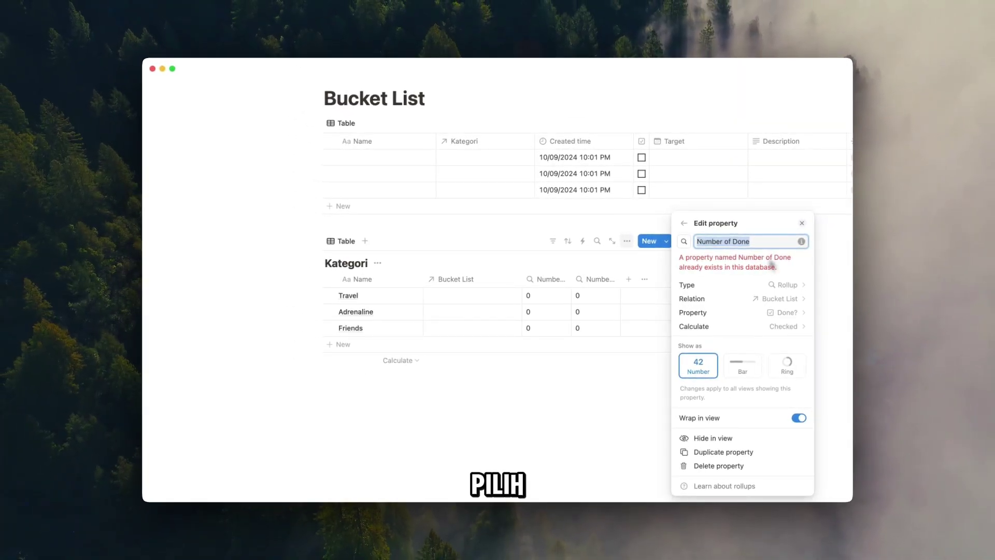
text(Total)
click(777, 285)
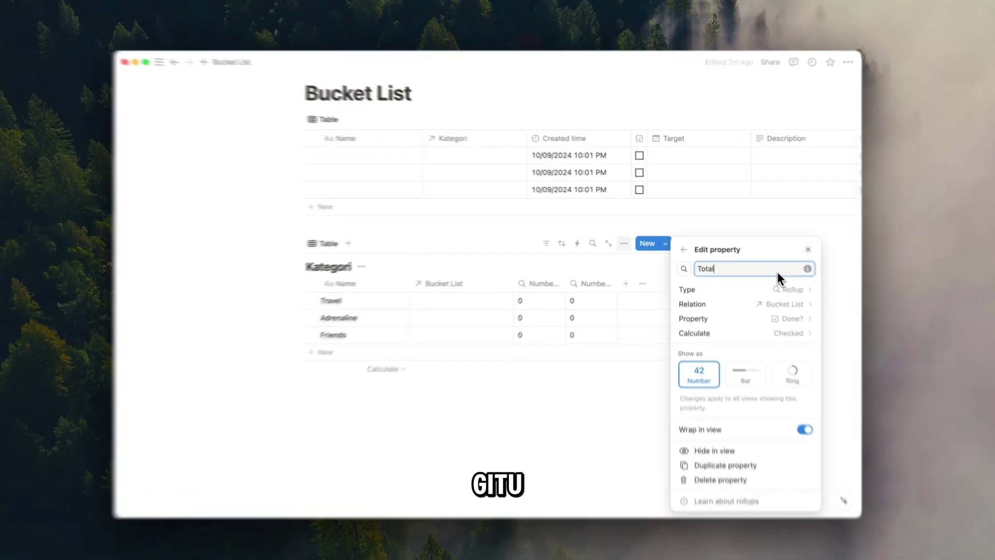
click(683, 130)
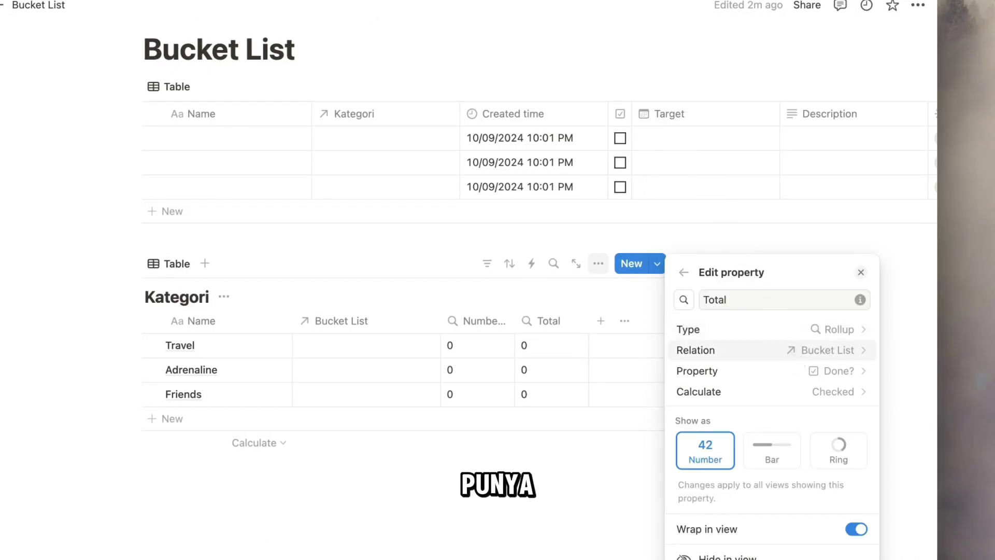
- Keep Done? as the Total rollup's property, set its calculation to Count all and close the settings
click(838, 374)
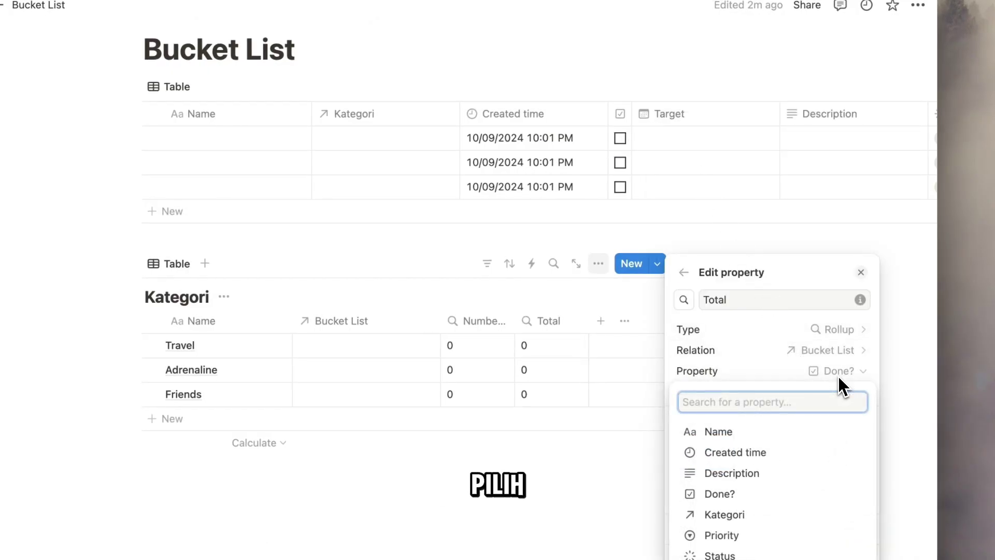
click(838, 377)
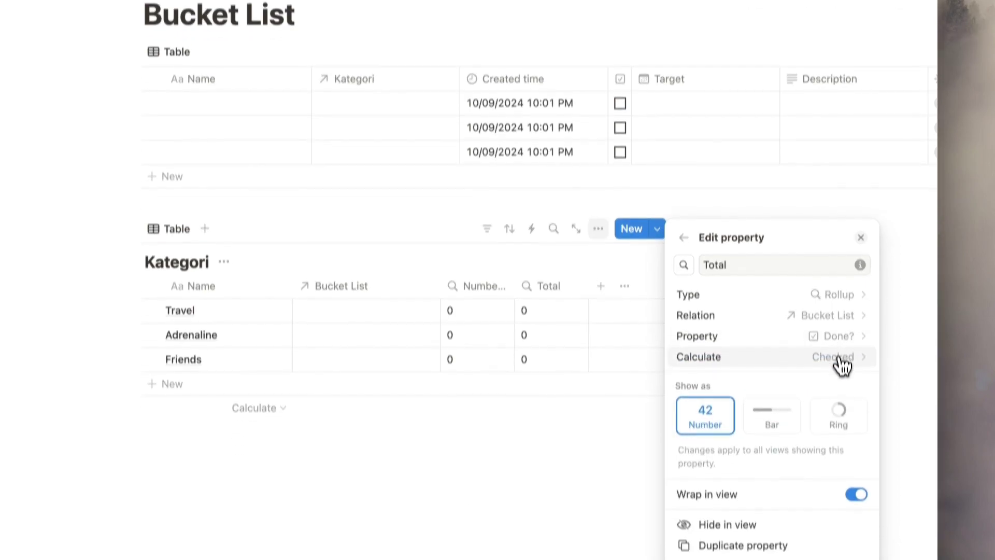
click(839, 336)
mouse_move(827, 380)
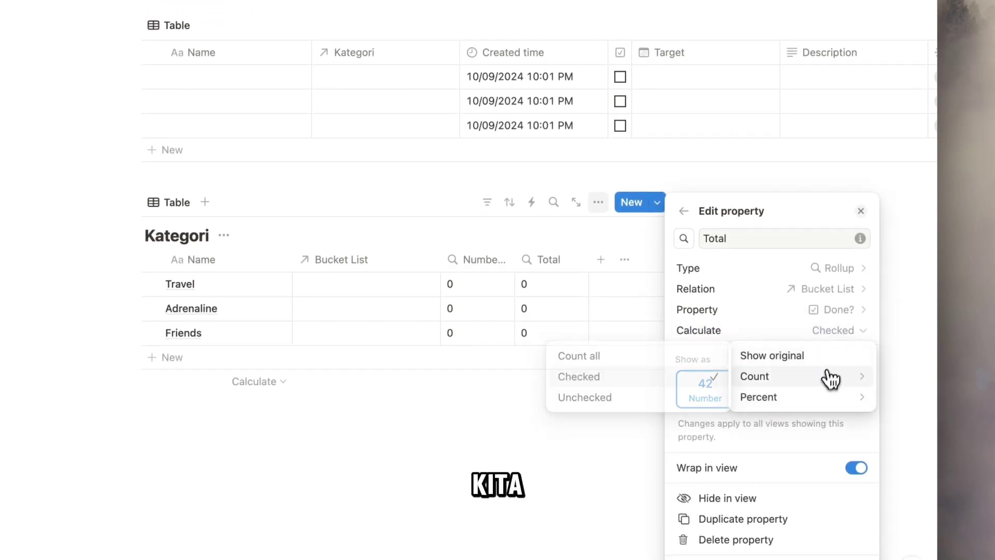
click(651, 360)
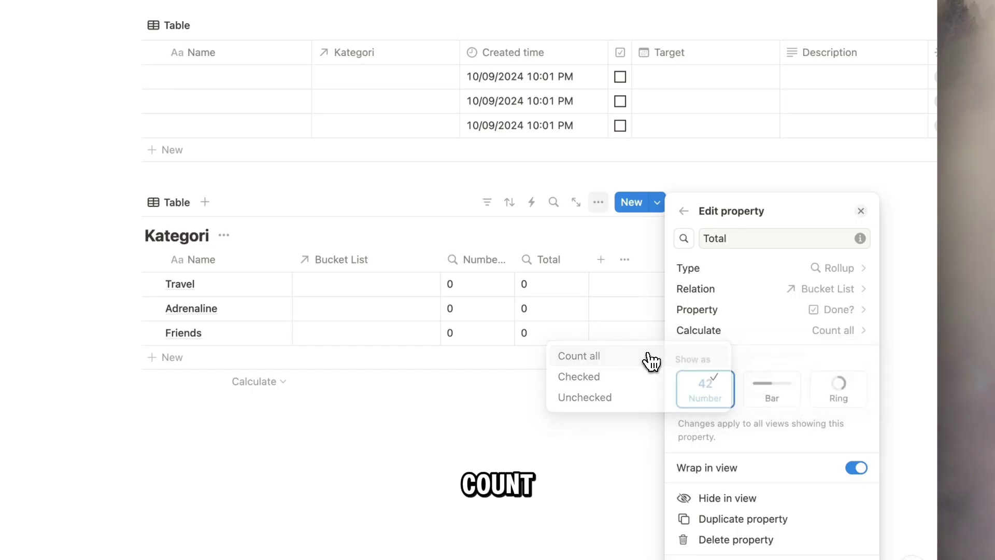
click(861, 211)
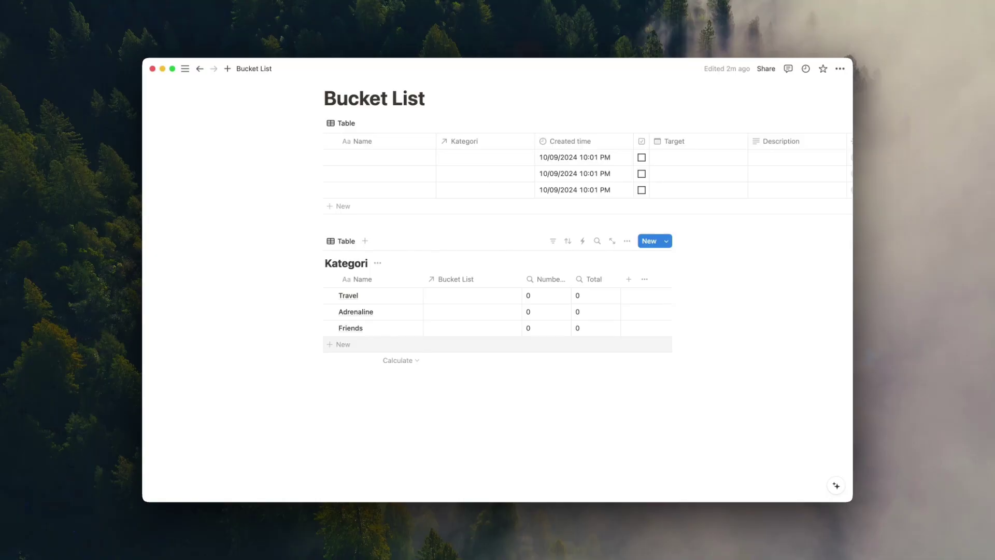
- Add a property of type Formula to the Kategori table
click(629, 279)
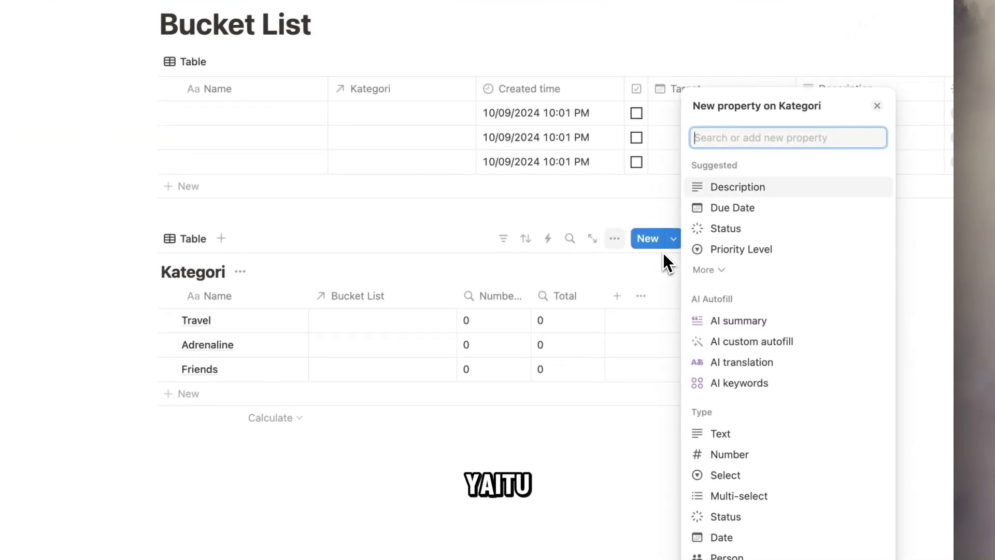
text(fo)
key(Return)
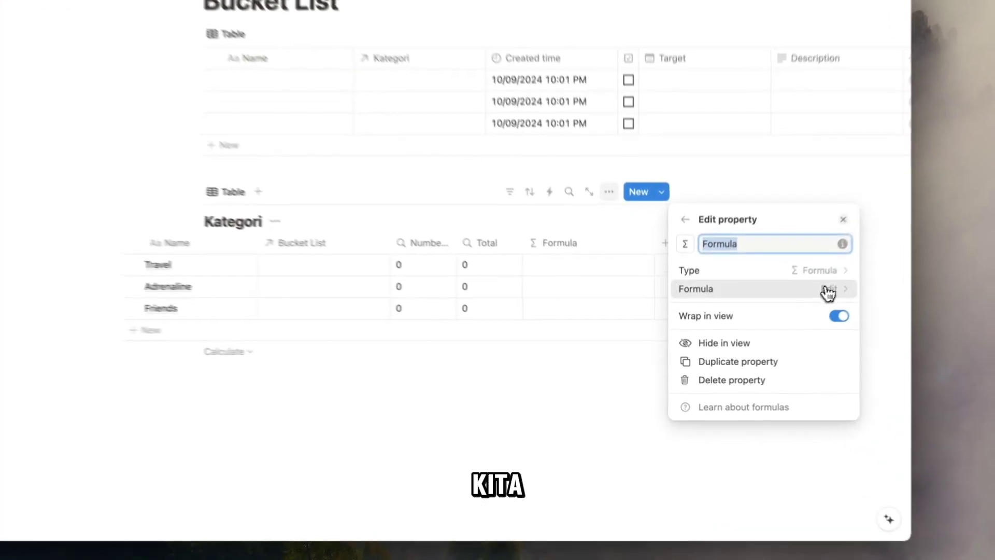
- Set the property's formula to floor((100*(Number of Done/Total))/100) and save it
click(788, 314)
text(fl)
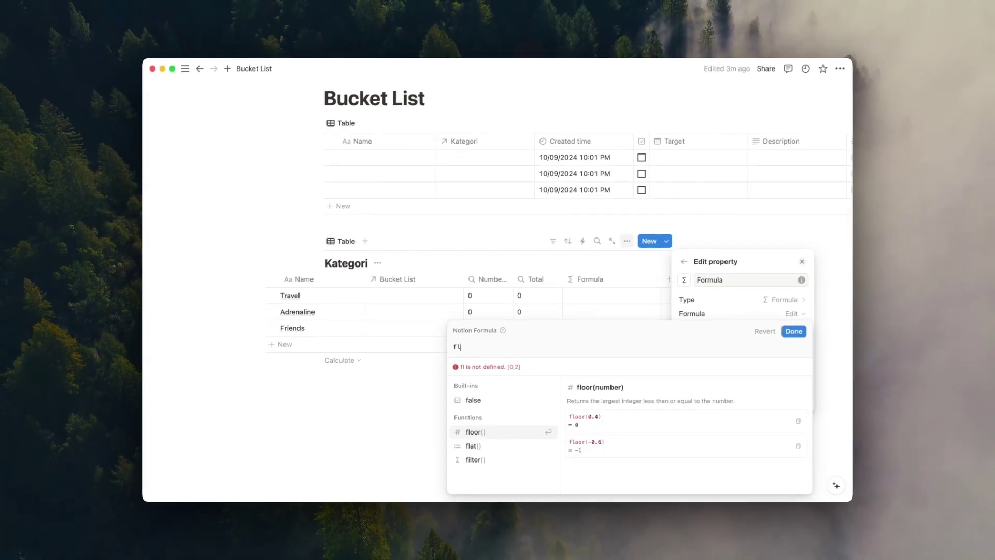
key(Return)
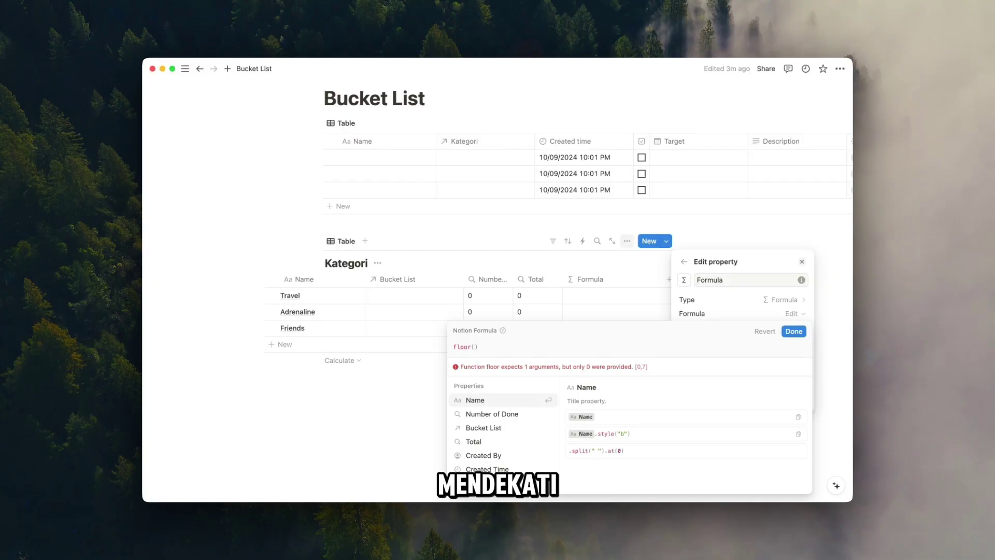
text(100)
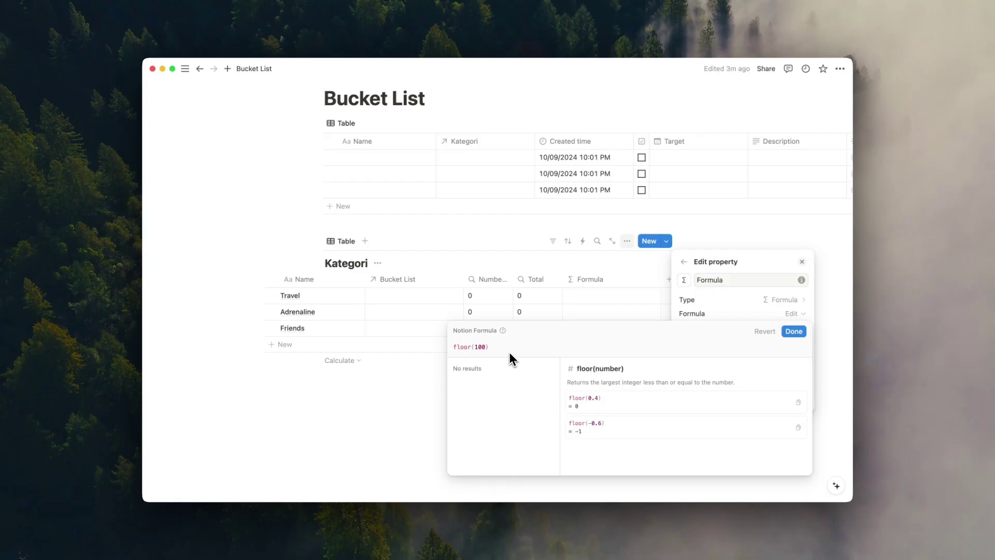
text(*)
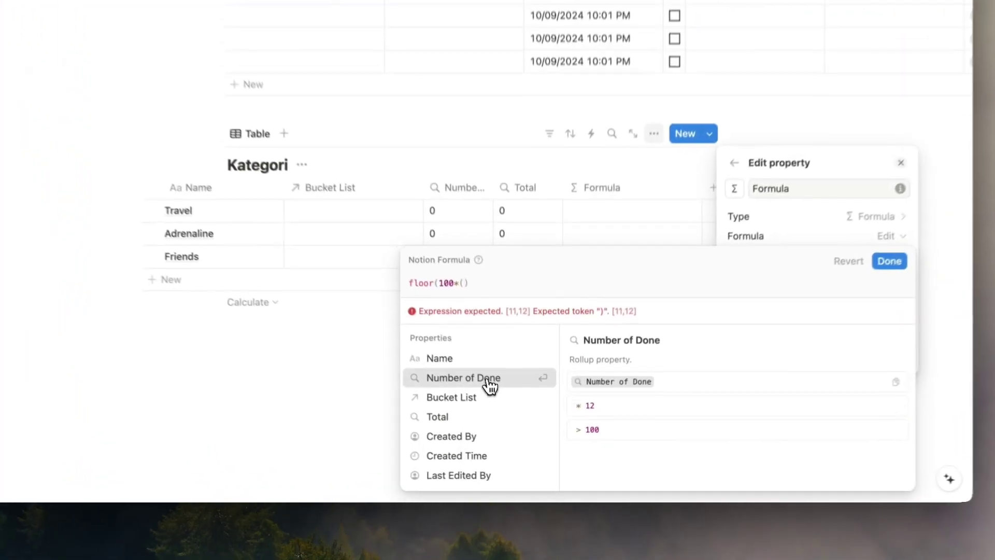
click(510, 414)
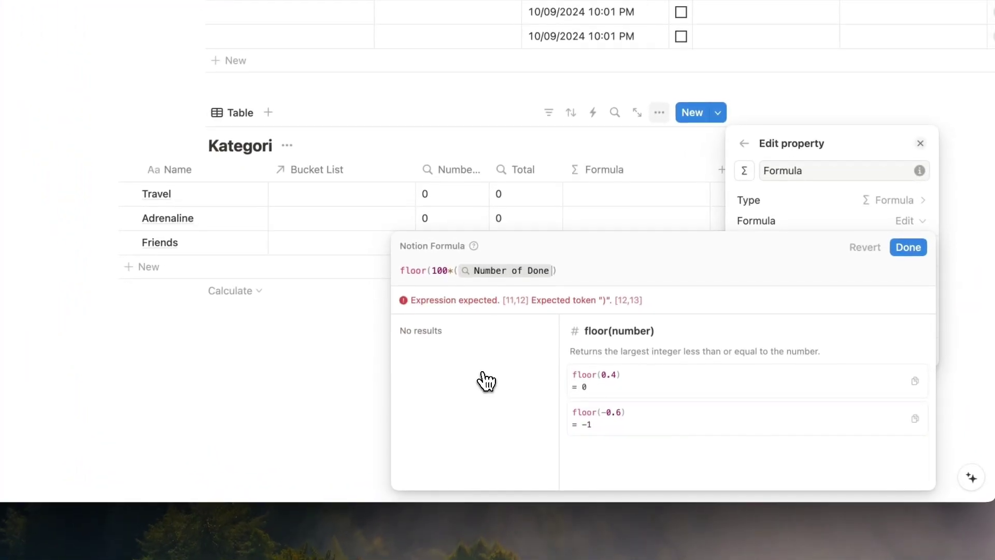
text(/)
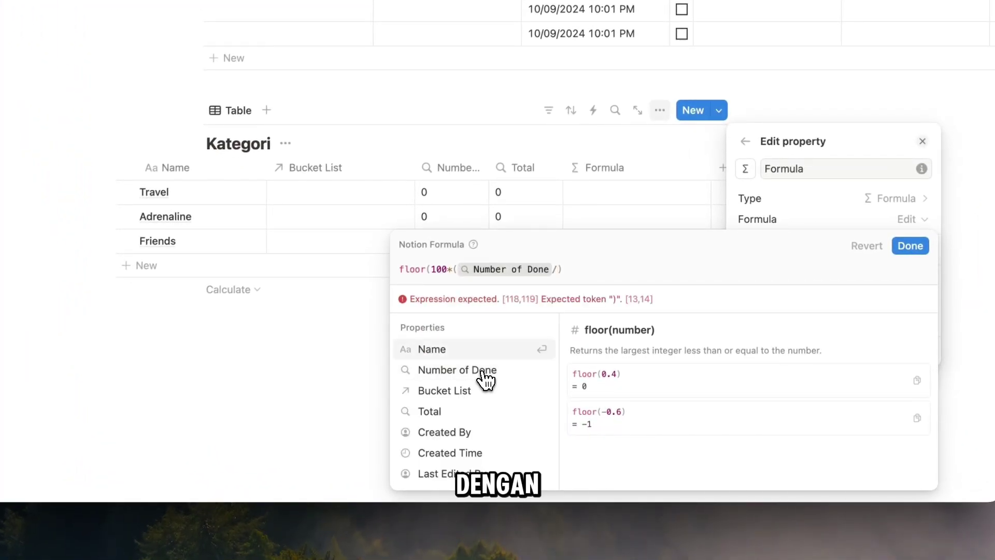
click(472, 412)
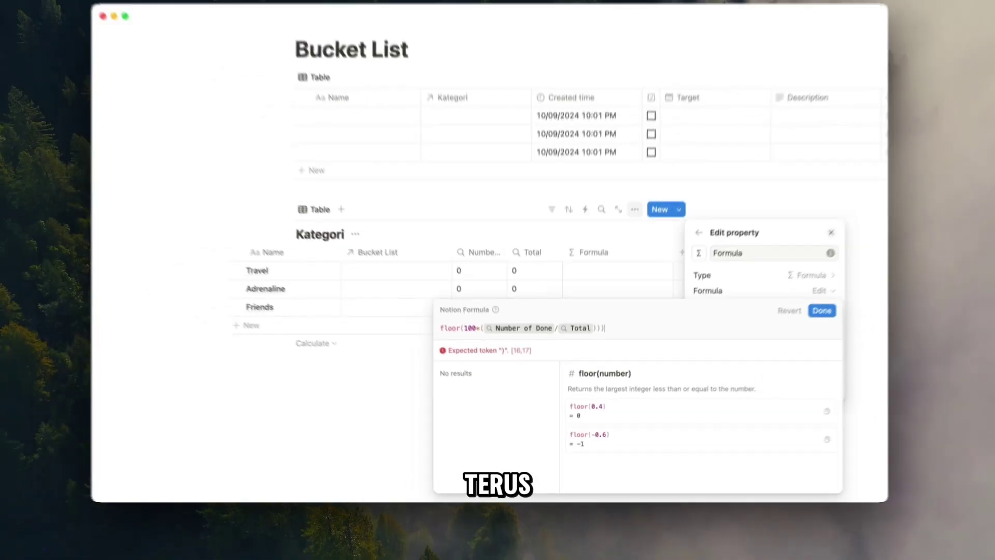
text()/100)
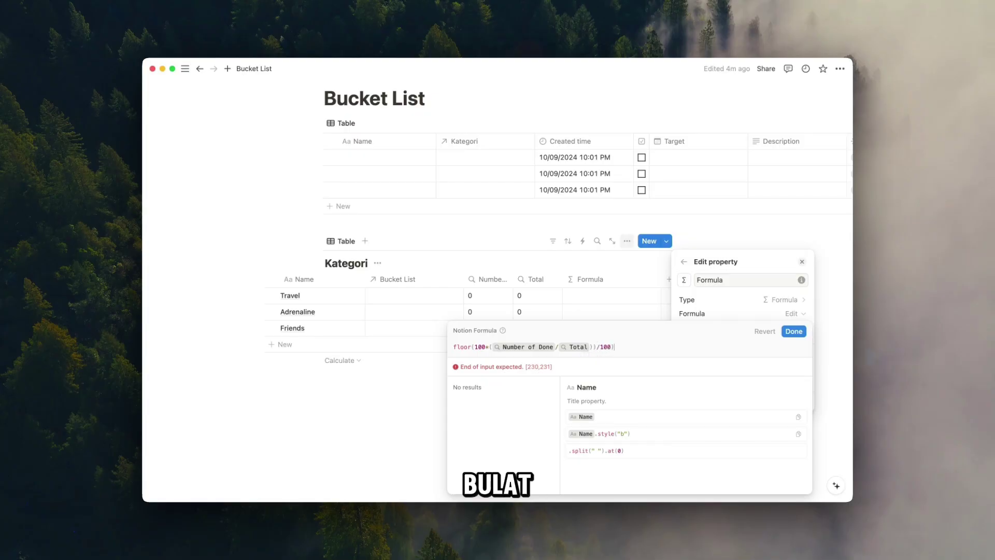
click(475, 346)
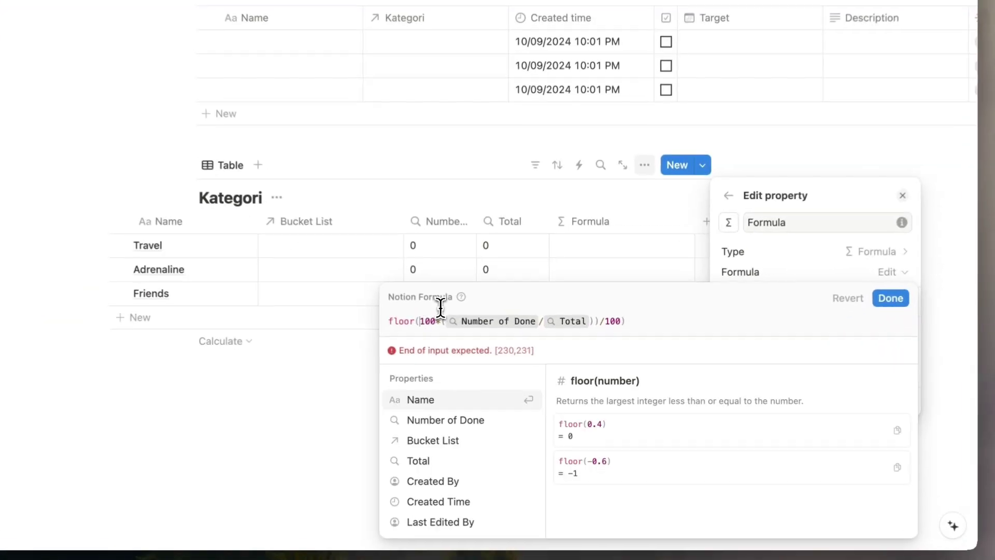
text(()
click(794, 331)
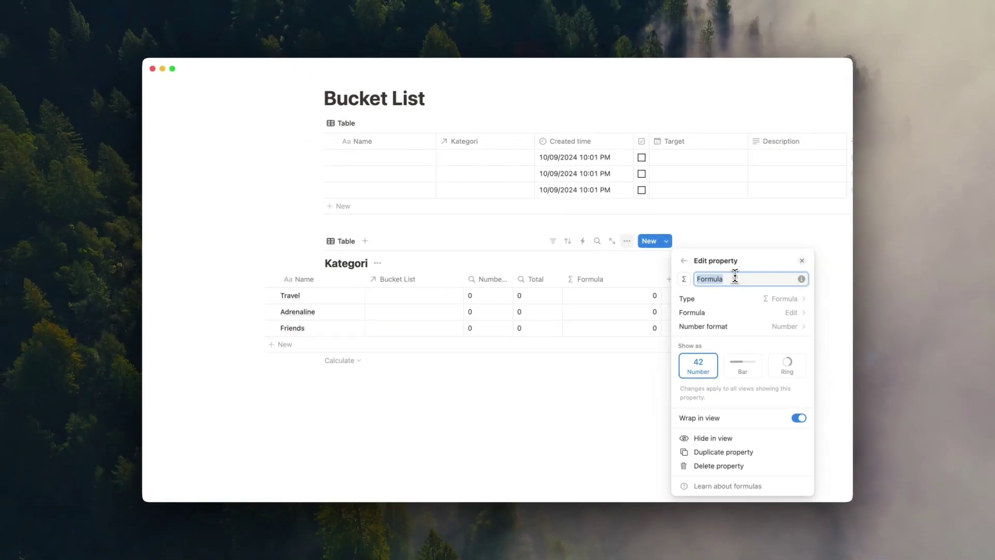
- Show the formula result as a bar, rename the property "Achieved" and close its settings
click(742, 364)
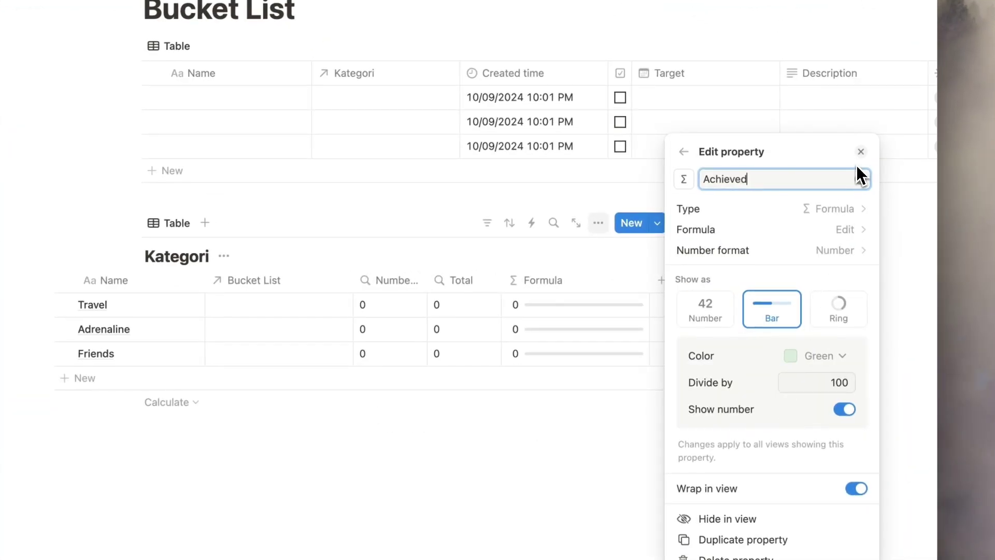
click(801, 261)
- Add a second Formula property to the Kategori table, following the Achieved column
click(669, 279)
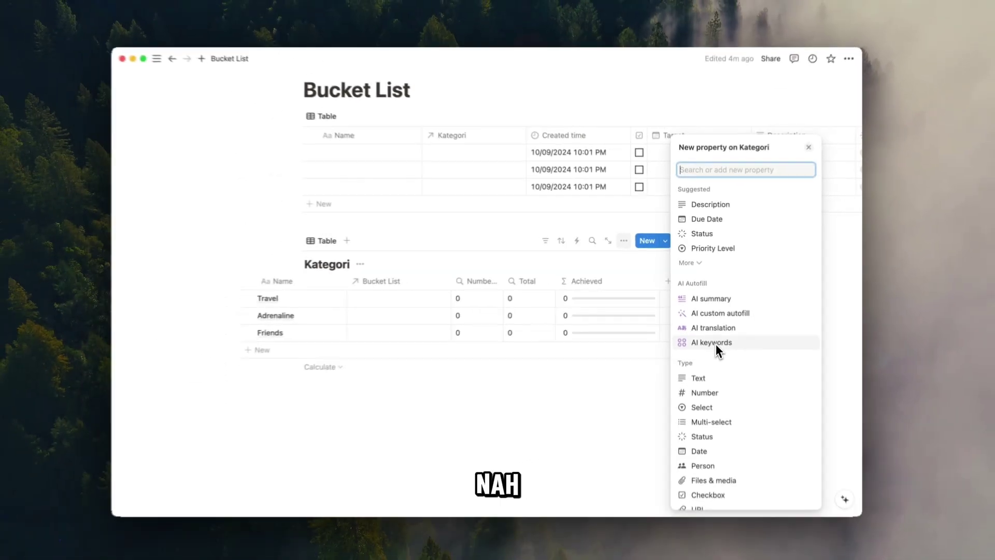
text(fo)
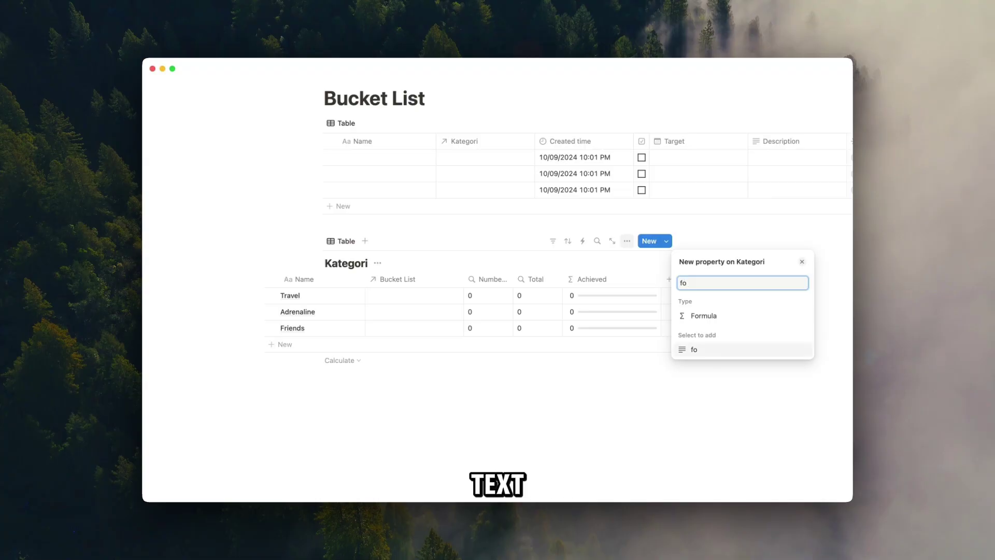
key(Return)
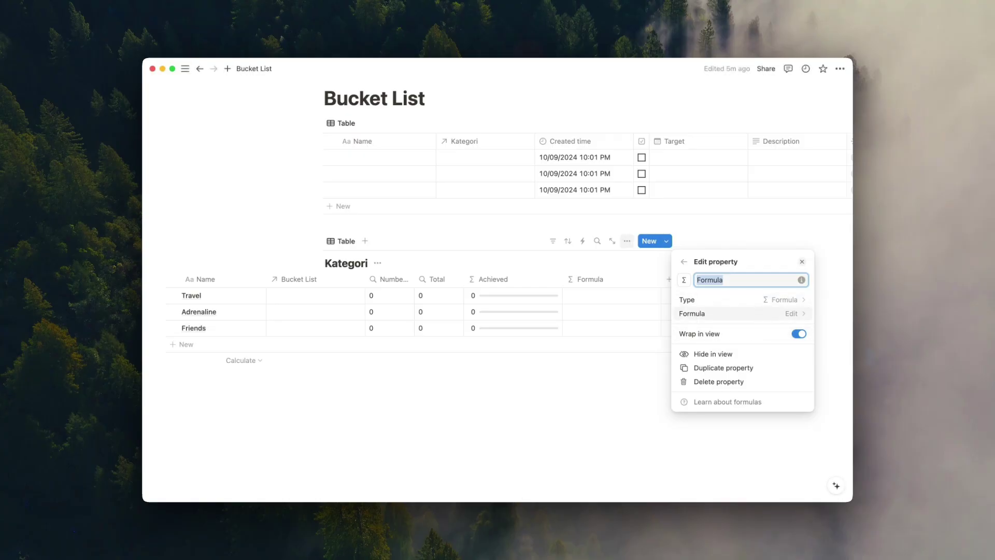
- Set the new property's formula to (("You Achieved" + format(Number of Done)) + "/") + format(Total) and save it
click(776, 318)
text((("You Achieved" + format()
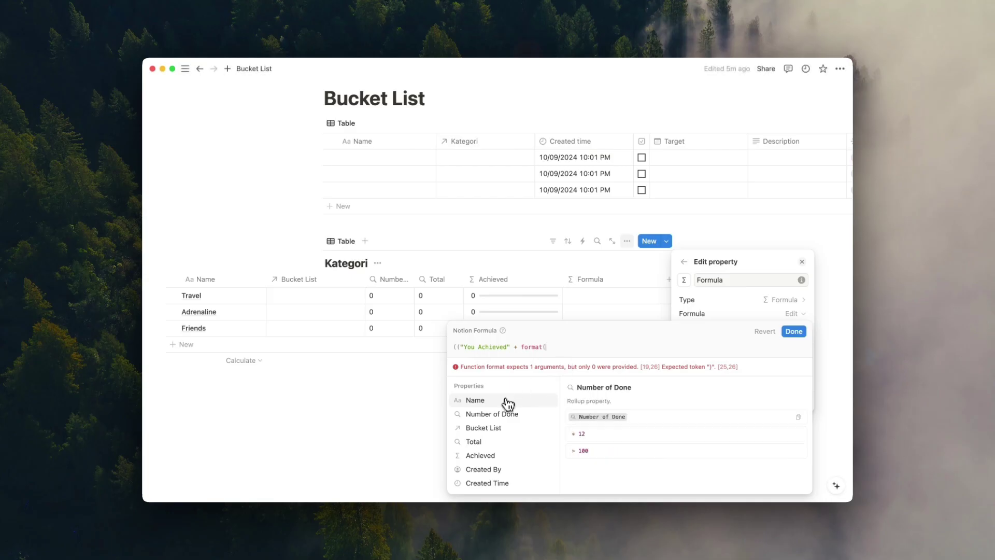
click(505, 414)
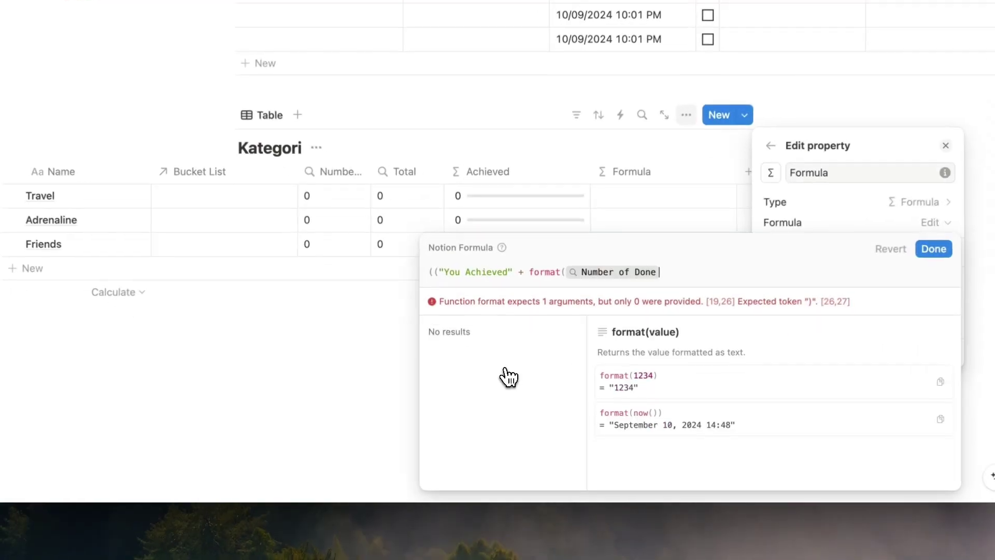
text()) +)
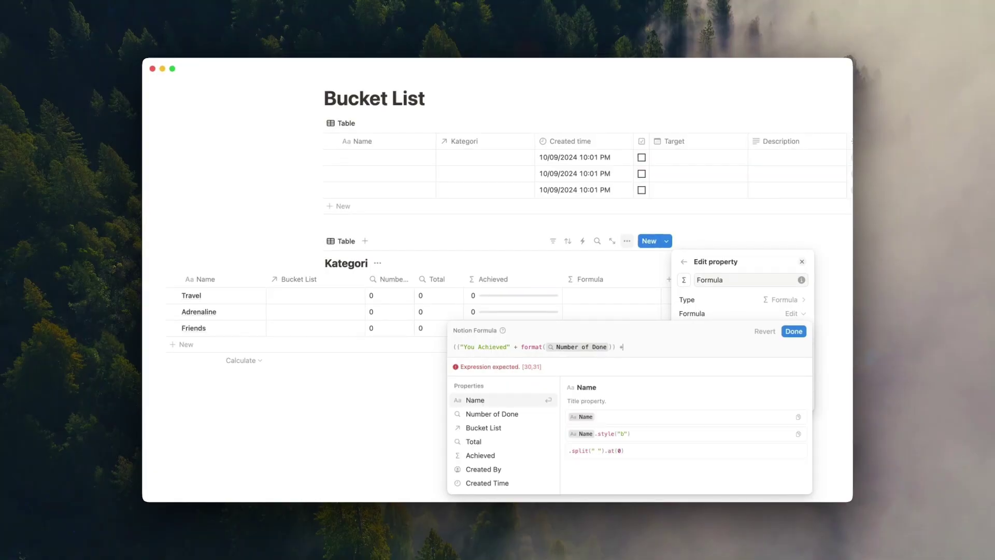
text("/" + format(Total)
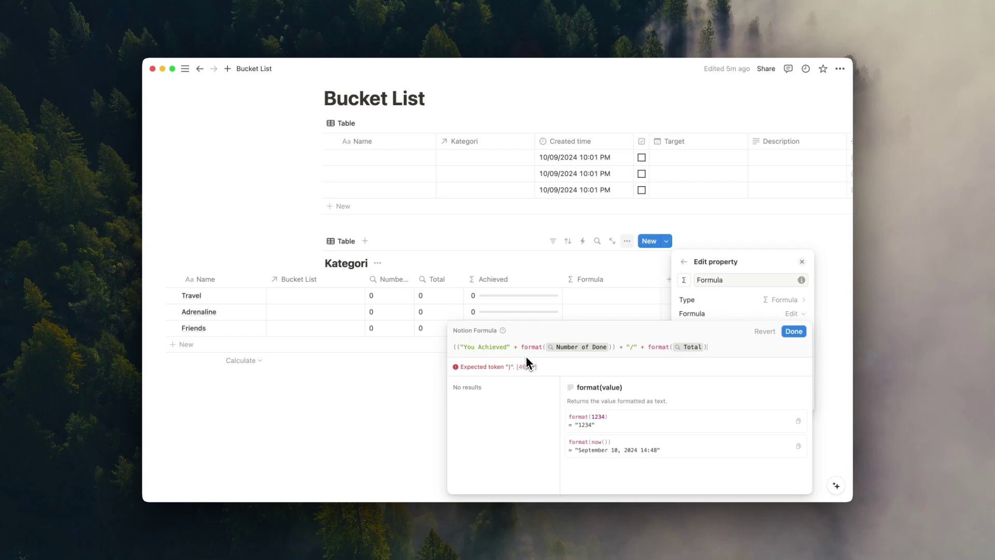
text())
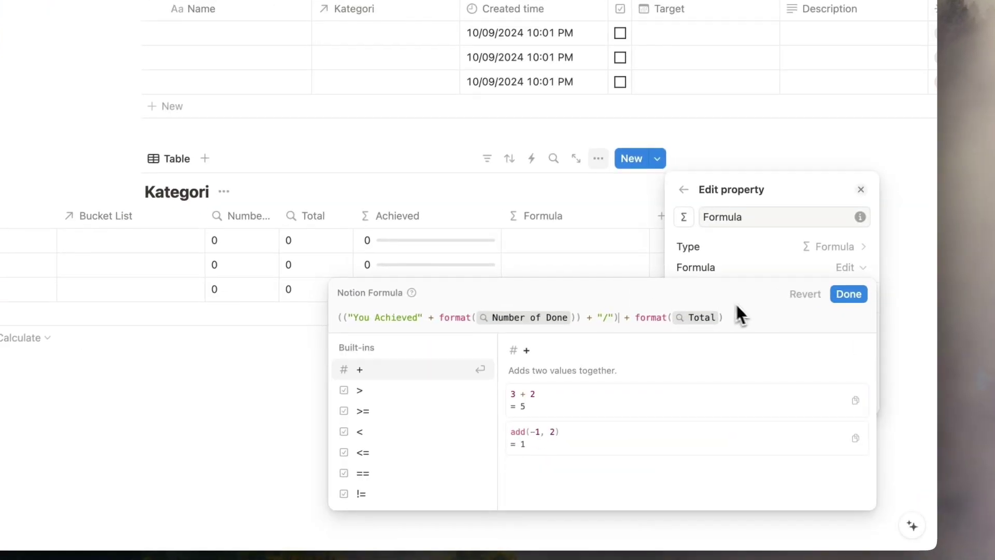
click(794, 331)
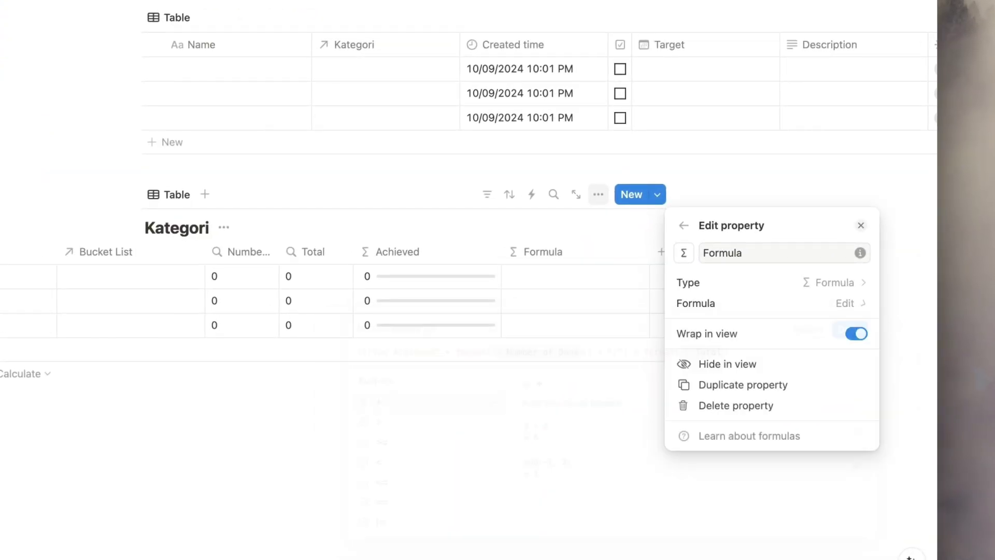
- Add a space after "You Achieved" in the text formula and save it
click(850, 310)
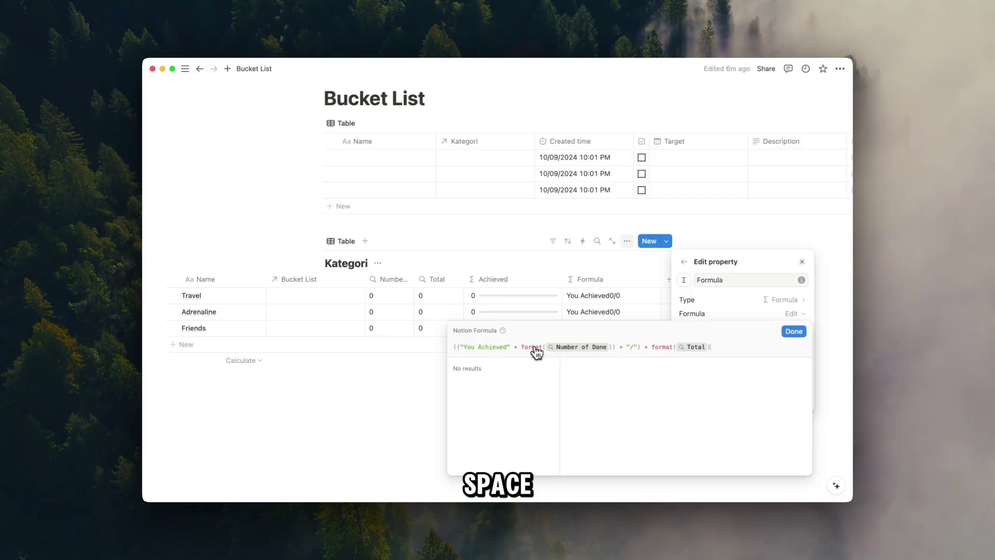
click(507, 346)
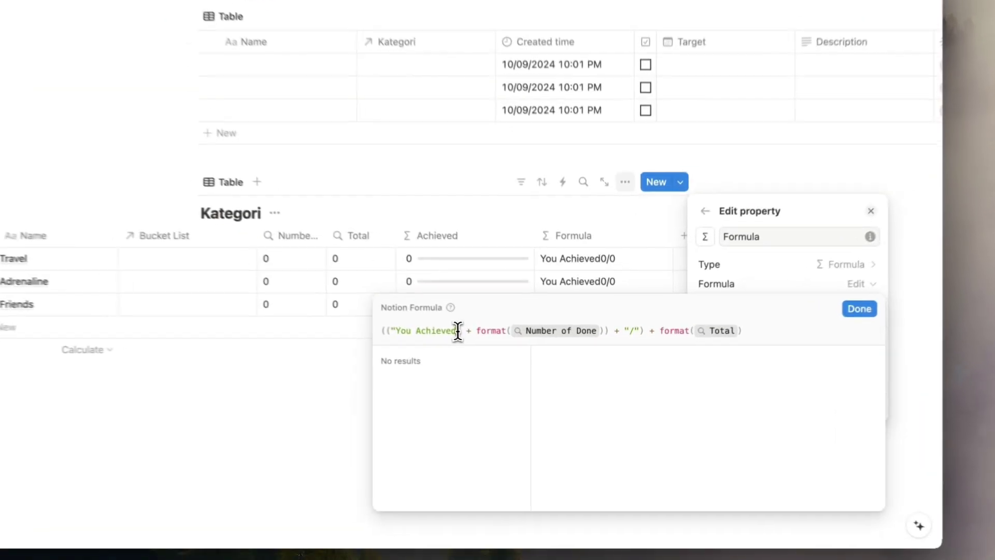
click(793, 331)
click(798, 334)
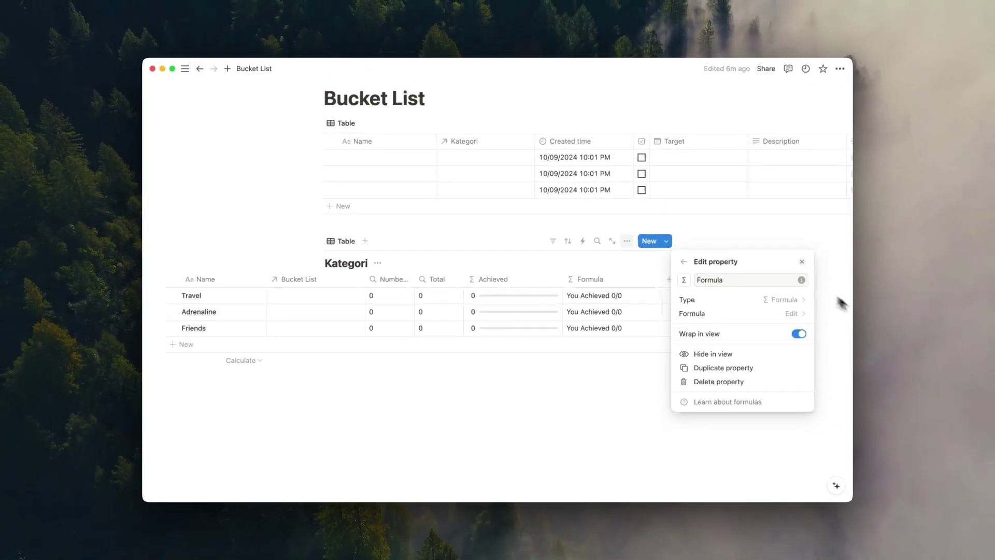
- Rename the text formula property "Achieved (Text)" and close its settings
click(772, 280)
key(super+a)
text(F)
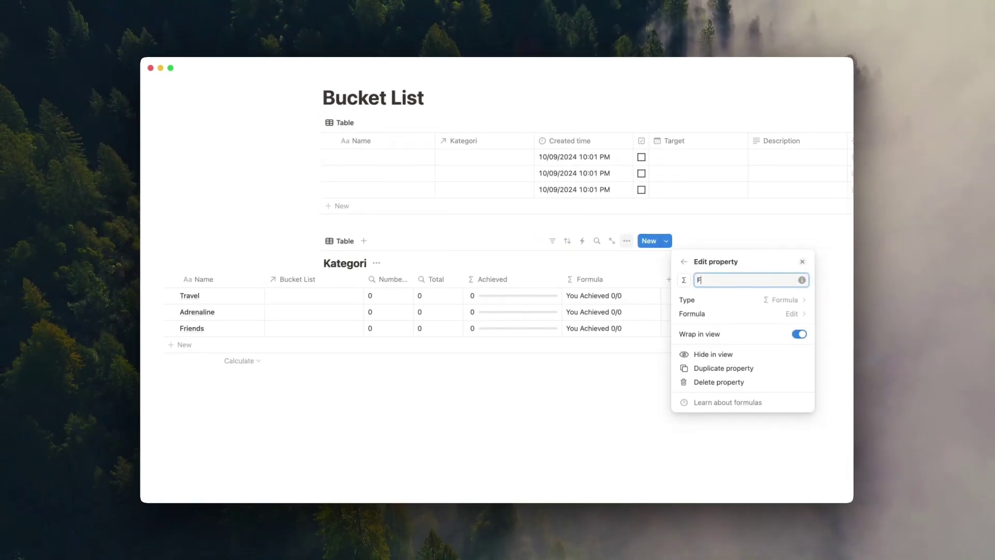
key(BackSpace)
text(Achieved ()
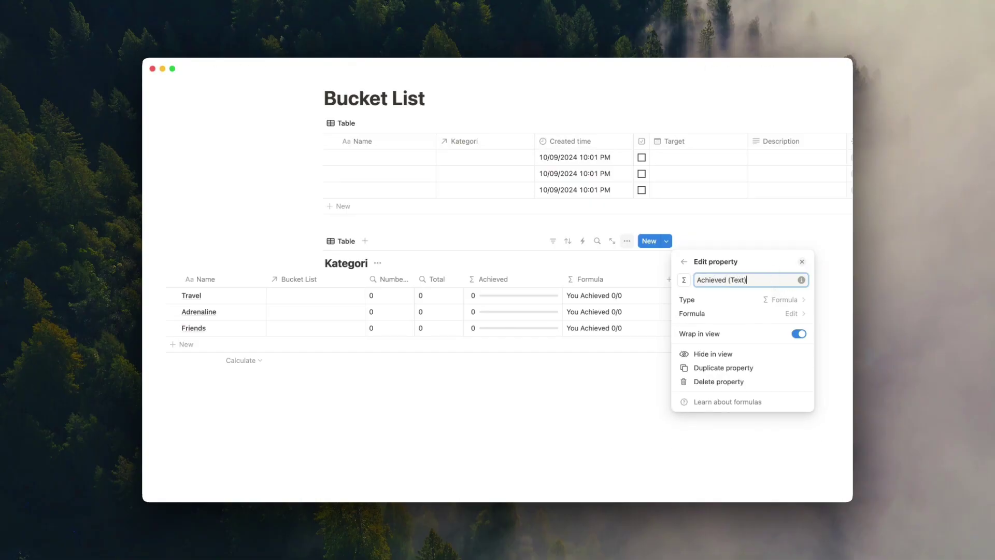
text(Text))
click(802, 261)
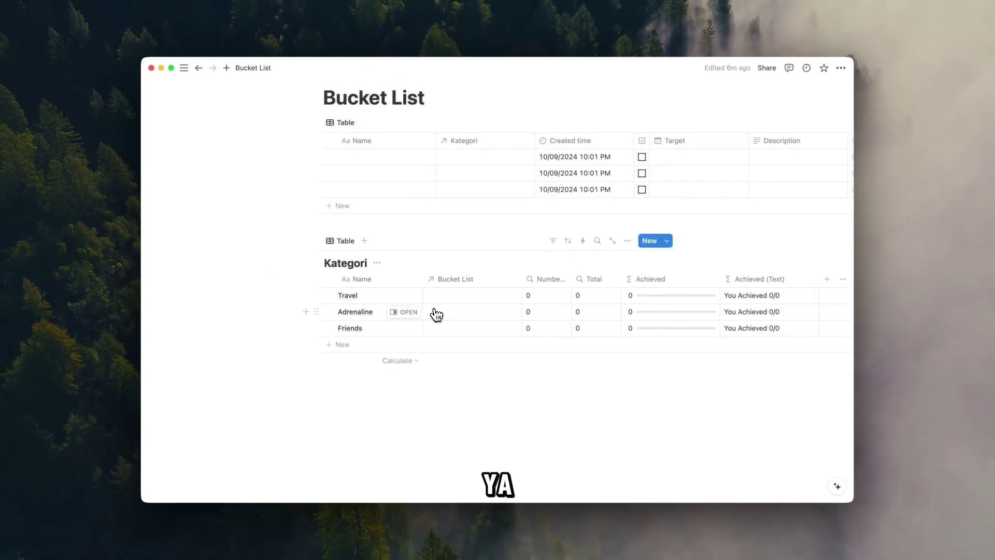
- Copy the goal rows from the finished page's Bucket List table and paste them into the new Bucket List table
scroll(513, 293, up, 2)
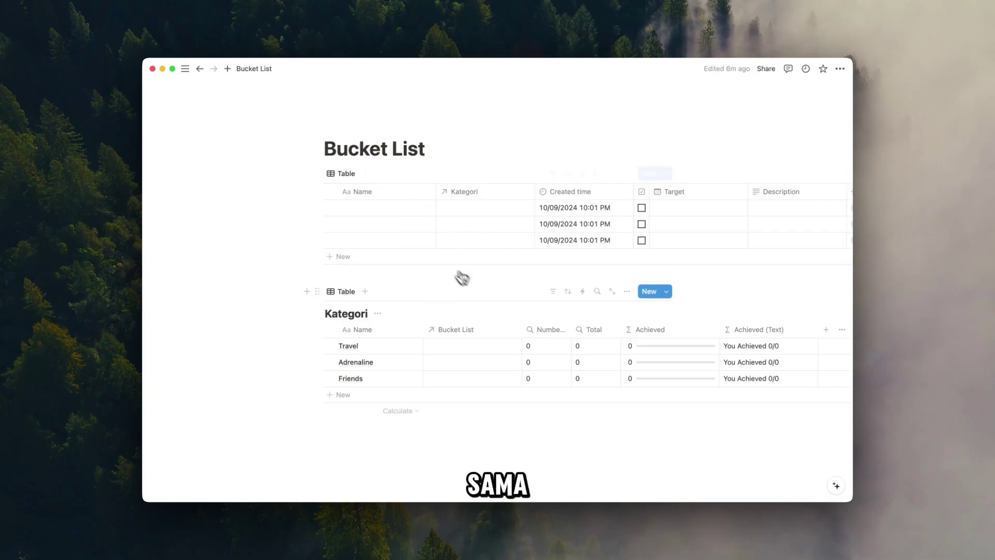
mouse_move(197, 75)
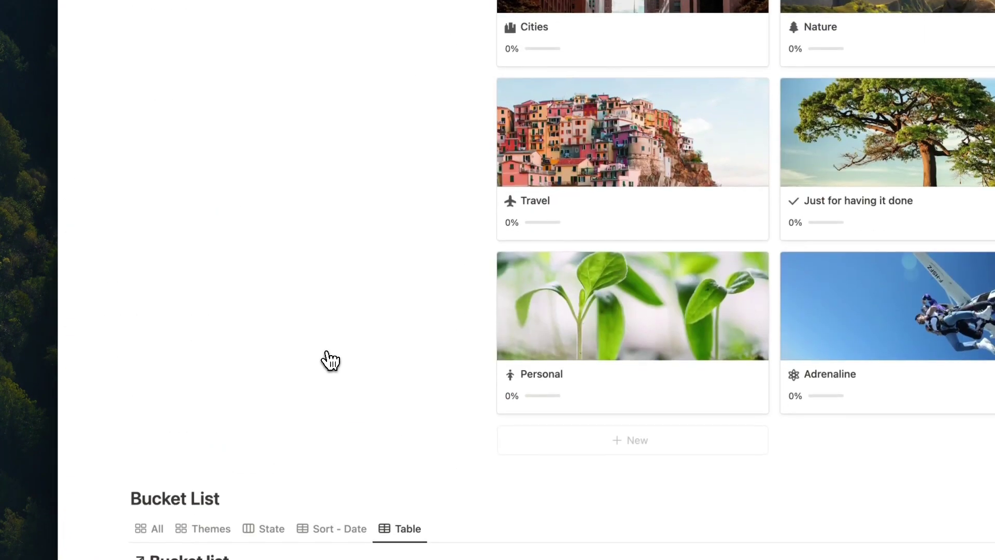
scroll(326, 353, down, 10)
click(138, 165)
mouse_move(136, 81)
click(103, 545)
scroll(133, 428, down, 5)
click(117, 516)
click(330, 211)
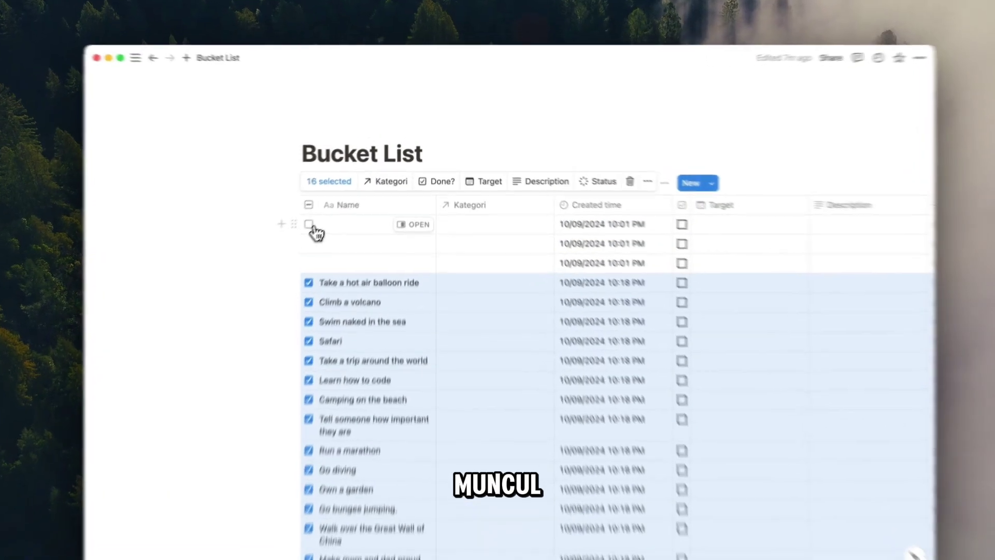
- Select only the three blank rows above the pasted goals in the Bucket List table and delete them
click(330, 208)
click(330, 224)
click(329, 191)
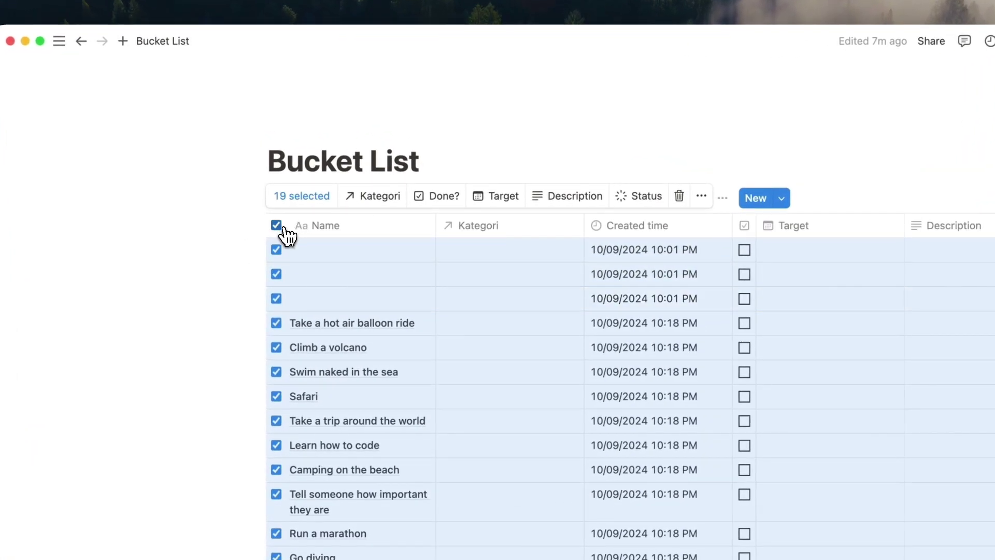
click(276, 225)
click(276, 249)
click(277, 274)
click(276, 298)
click(670, 196)
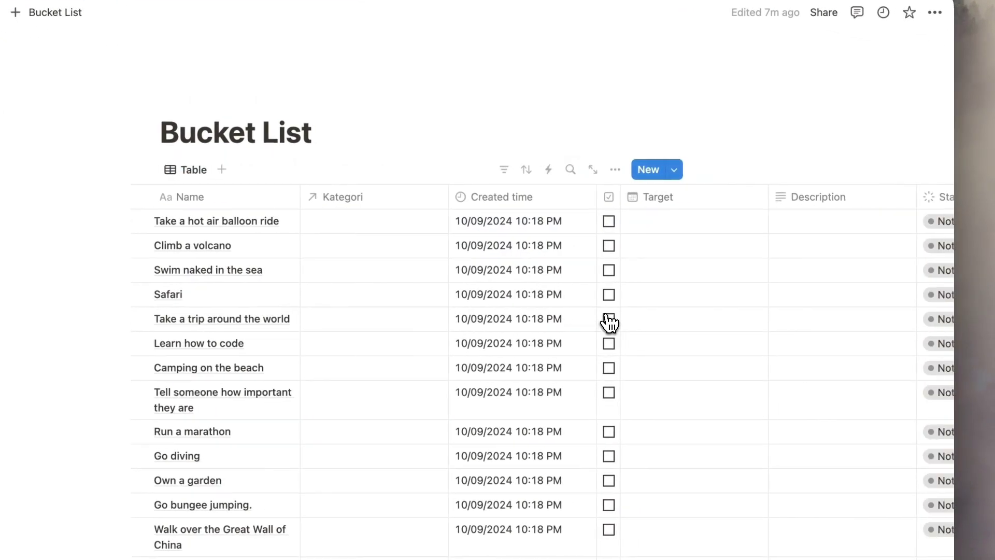
- Set the first goal's Target date to September 5, 2024 and fill it down to all goals in the Bucket List table
scroll(610, 322, right, 10)
scroll(610, 322, left, 9)
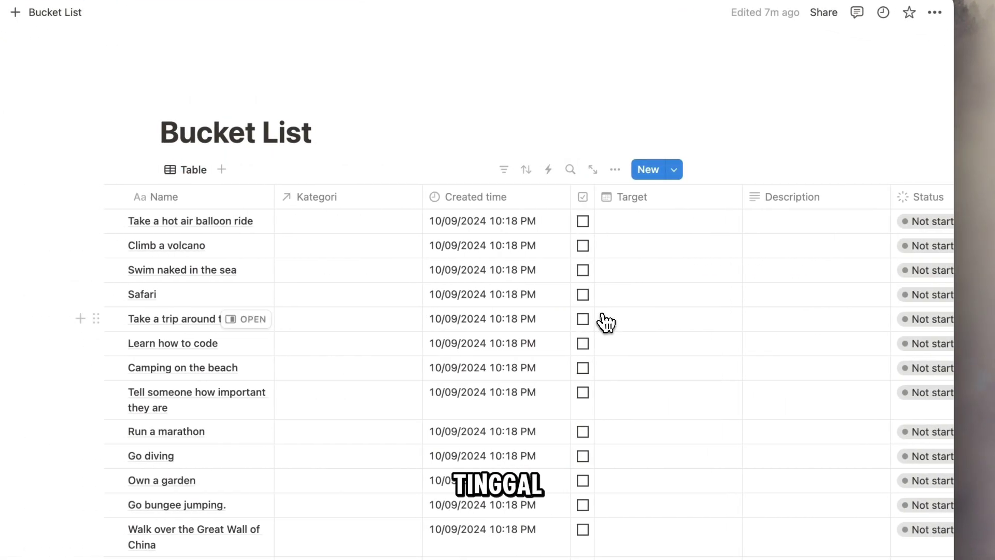
click(674, 230)
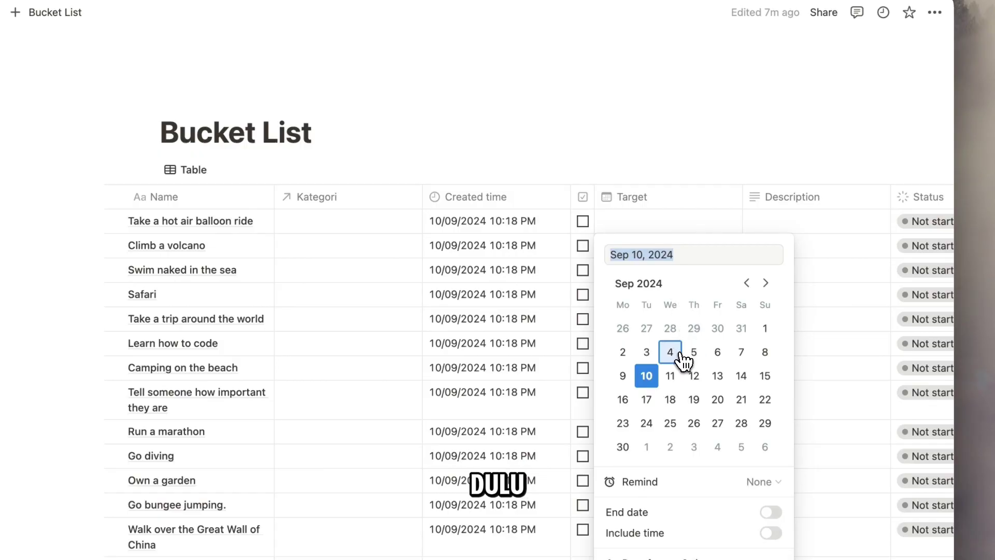
key(Escape)
drag(742, 234, 707, 558)
scroll(721, 363, up, 5)
- Set the Target date of "Climb a volcano" to December 14, 2024 and of "Swim naked in the sea" to February 15, 2025
click(648, 246)
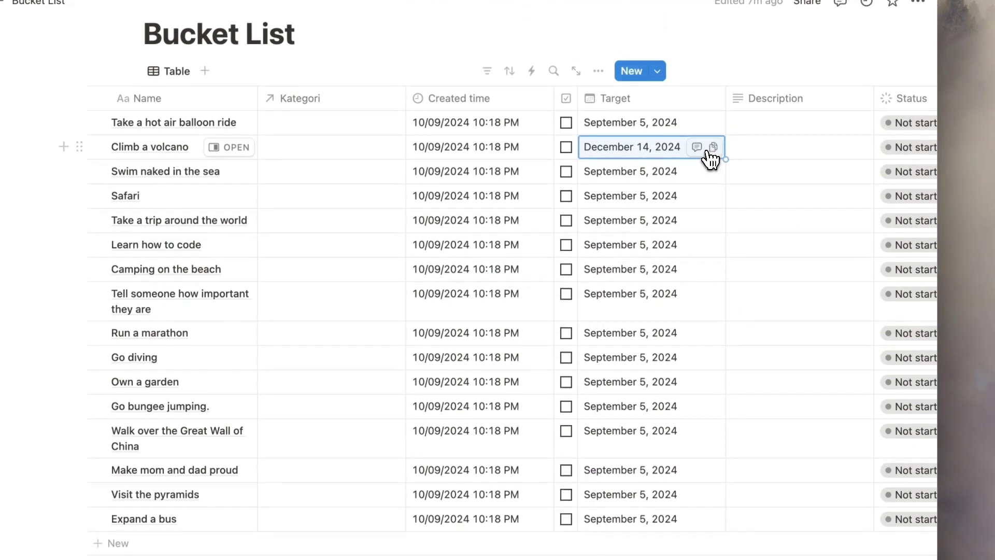
click(659, 172)
click(748, 234)
click(723, 327)
click(713, 185)
- Set the Target date of "Take a trip around the world" to March 9, 2025 and of "Camping on the beach" to March 2, 2025
click(674, 220)
click(750, 283)
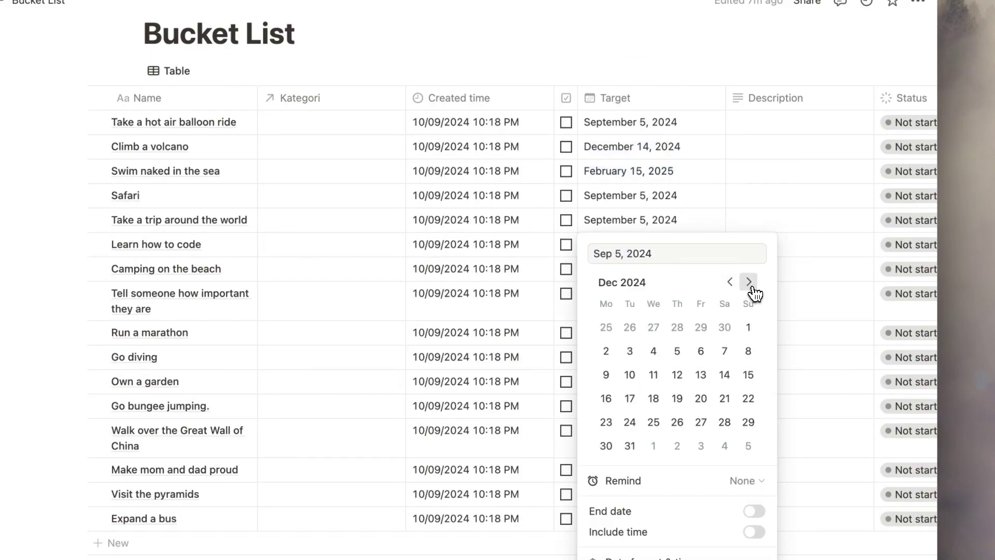
click(748, 351)
click(690, 193)
click(678, 269)
click(749, 285)
click(750, 285)
click(750, 285)
click(749, 331)
click(664, 310)
click(750, 285)
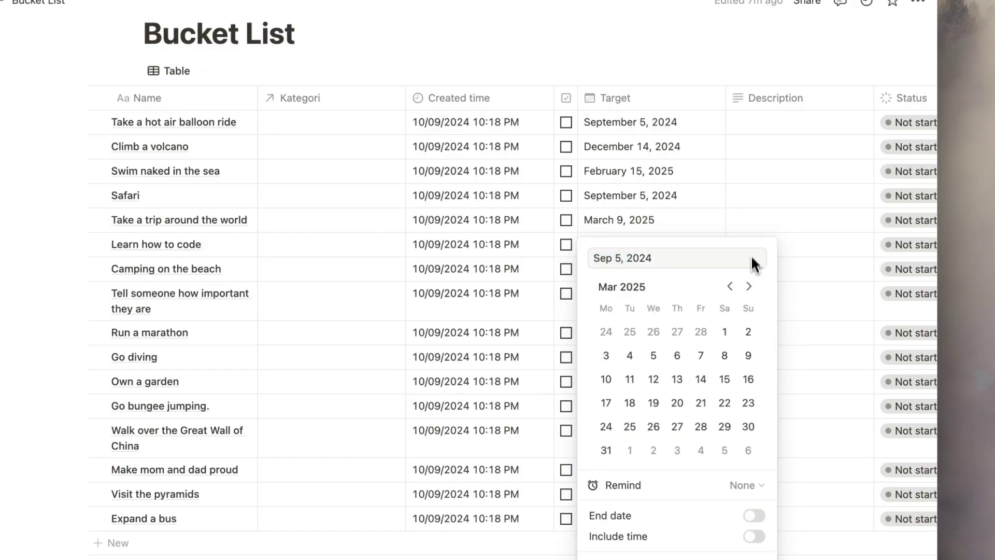
- Set the 2024 Target dates: "Run a marathon" September 8, "Go diving" September 1, "Go bungee jumping." September 22
click(689, 431)
click(748, 159)
click(662, 315)
click(748, 335)
click(669, 338)
click(748, 311)
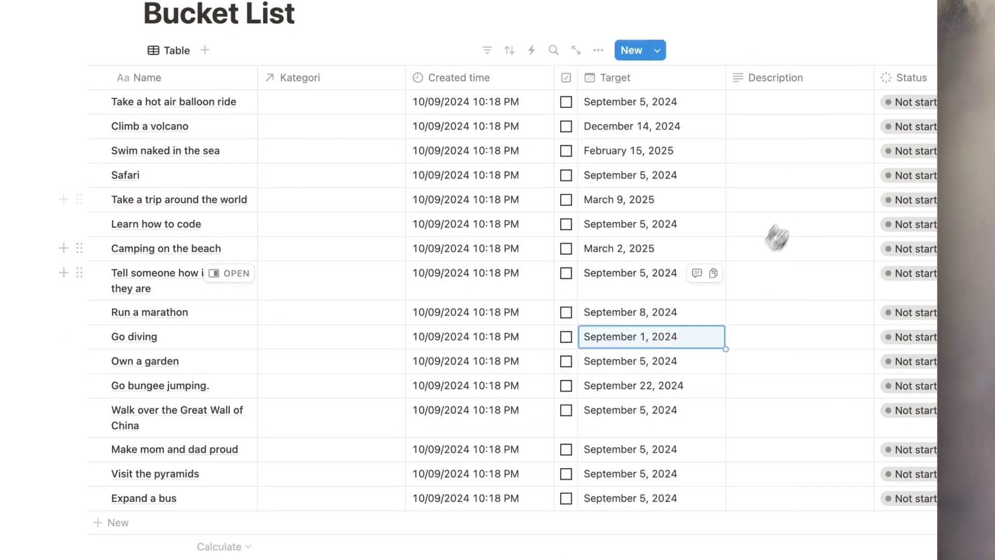
- Set the Target date of "Walk over the Great Wall of China" to October 5, 2024 and of "Make mom and dad proud" to October 6, 2024
click(674, 414)
click(749, 81)
click(725, 128)
click(830, 240)
click(658, 389)
click(748, 46)
click(748, 91)
click(819, 264)
- Set the Target date of "Visit the pyramids" to May 11, 2025 and of "Expand a bus" to April 27, 2025
click(661, 413)
click(749, 70)
click(749, 71)
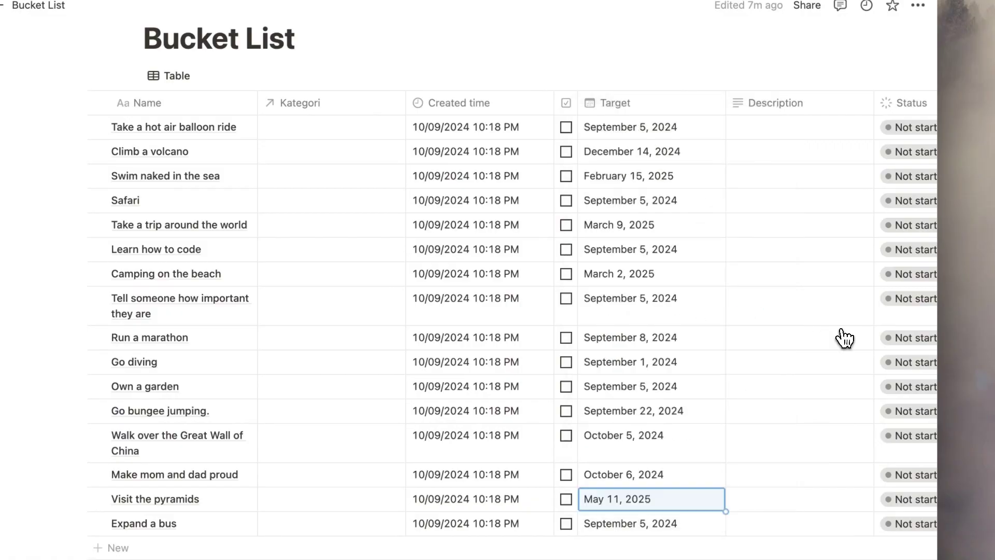
click(762, 165)
click(761, 166)
click(761, 166)
double_click(762, 166)
click(761, 282)
click(814, 285)
scroll(456, 306, down, 4)
scroll(456, 306, up, 4)
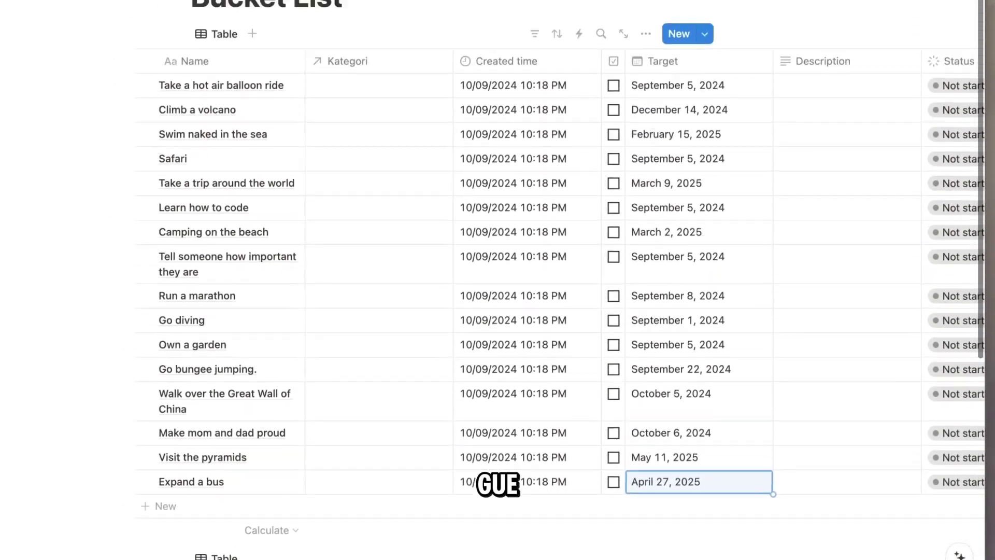
- Set the Travel Companion of the "Take a hot air balloon ride" goal to Keluarga
scroll(708, 305, right, 10)
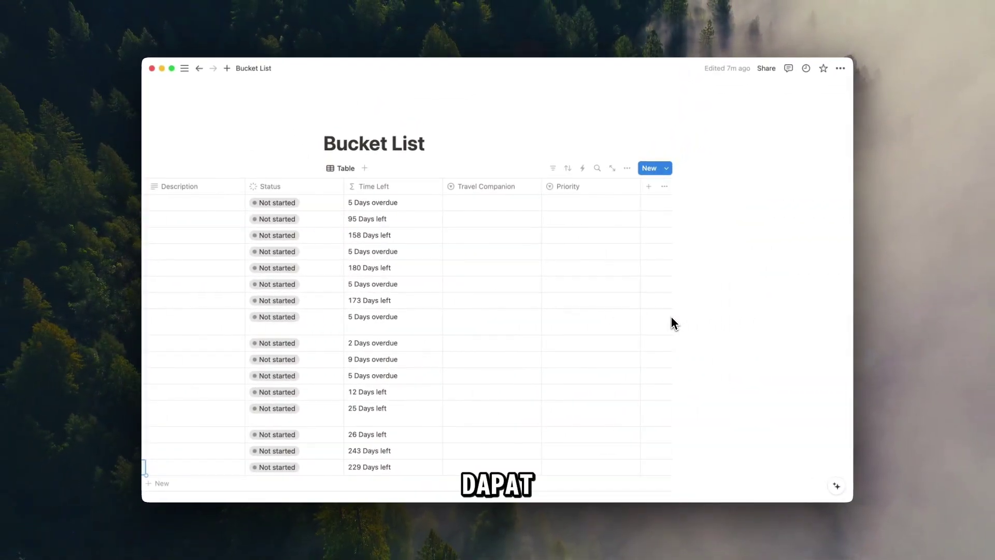
scroll(670, 316, left, 6)
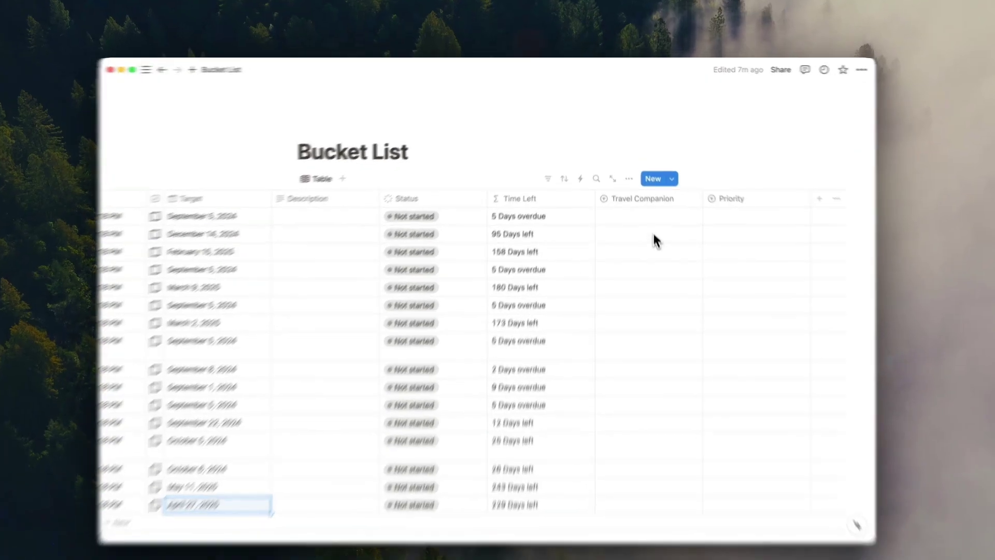
click(647, 219)
click(659, 252)
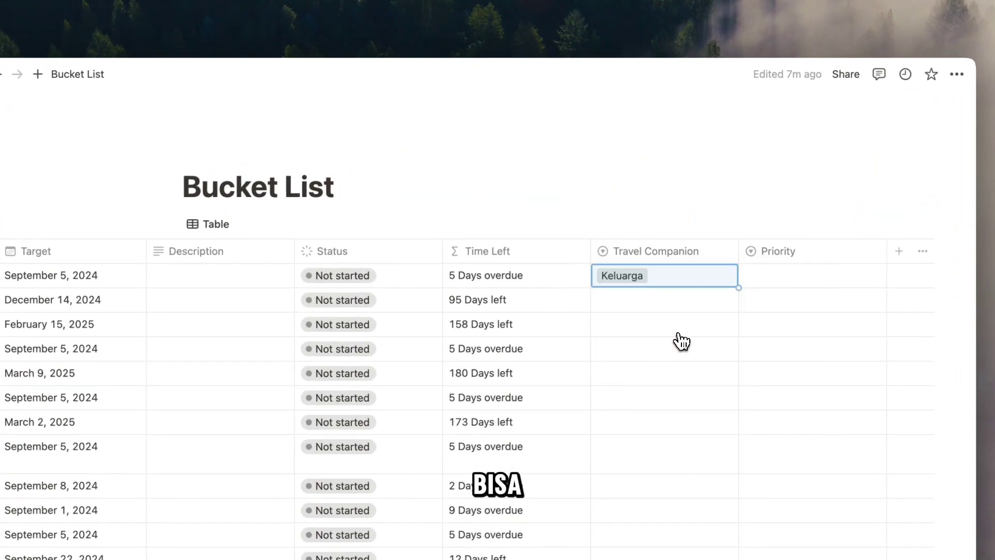
click(664, 232)
click(504, 74)
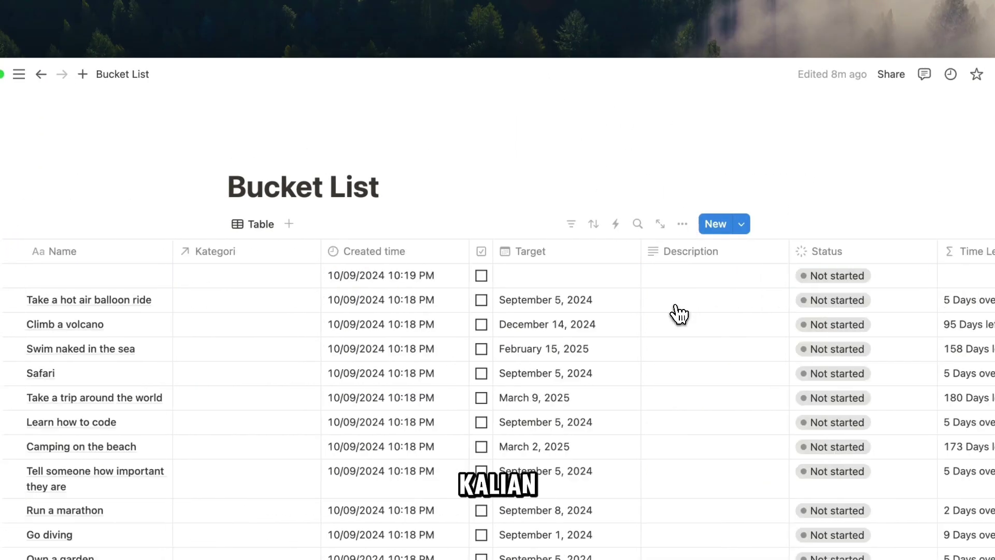
- Select the blank row above the goals in the Bucket List table and delete it
scroll(679, 314, left, 5)
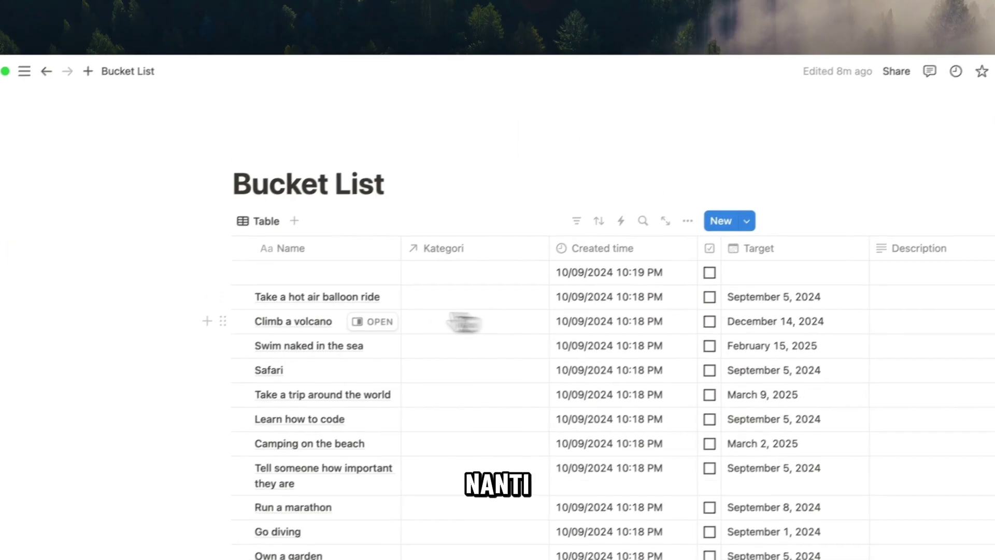
click(236, 275)
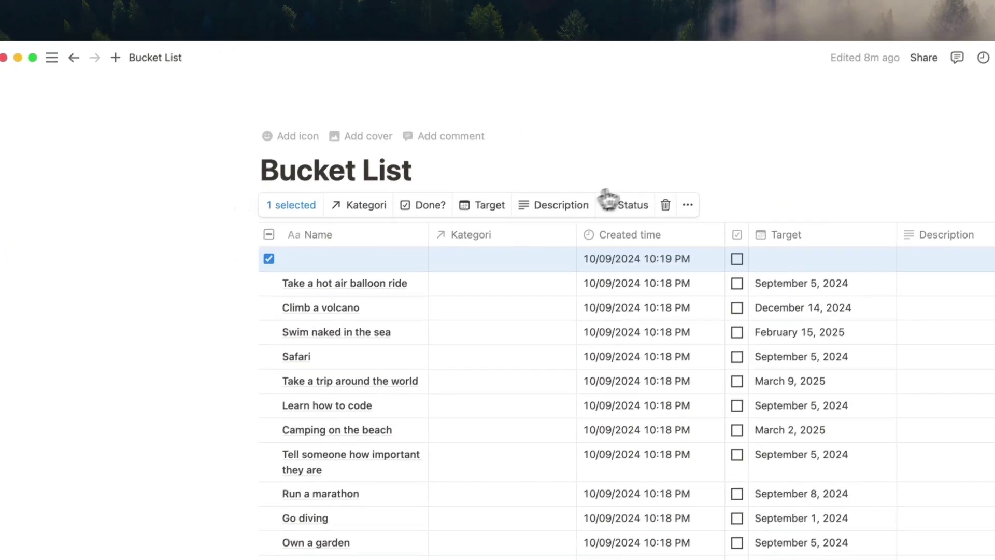
click(665, 205)
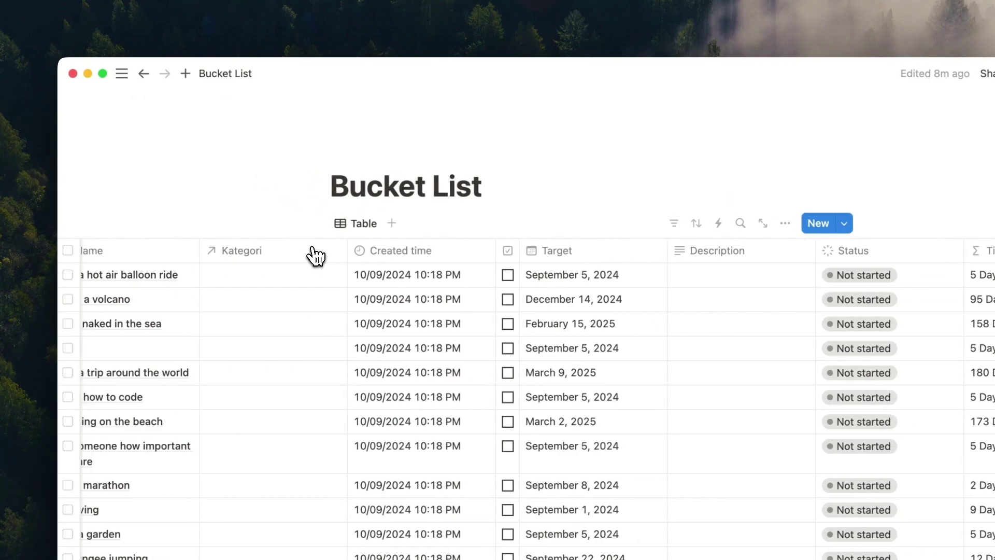
scroll(315, 256, left, 5)
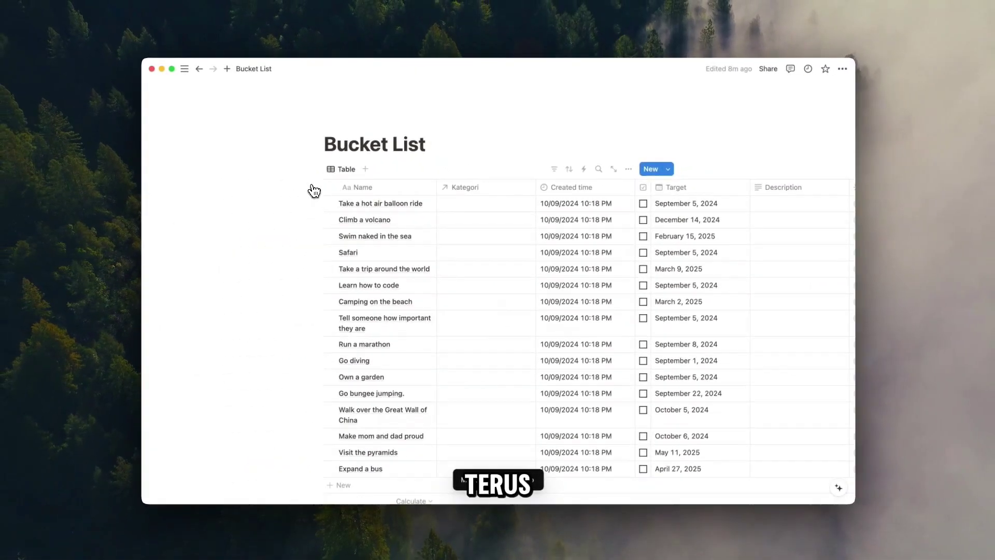
- Lock the sidebar open and open the finished Bucket List page at its category entries
mouse_move(185, 70)
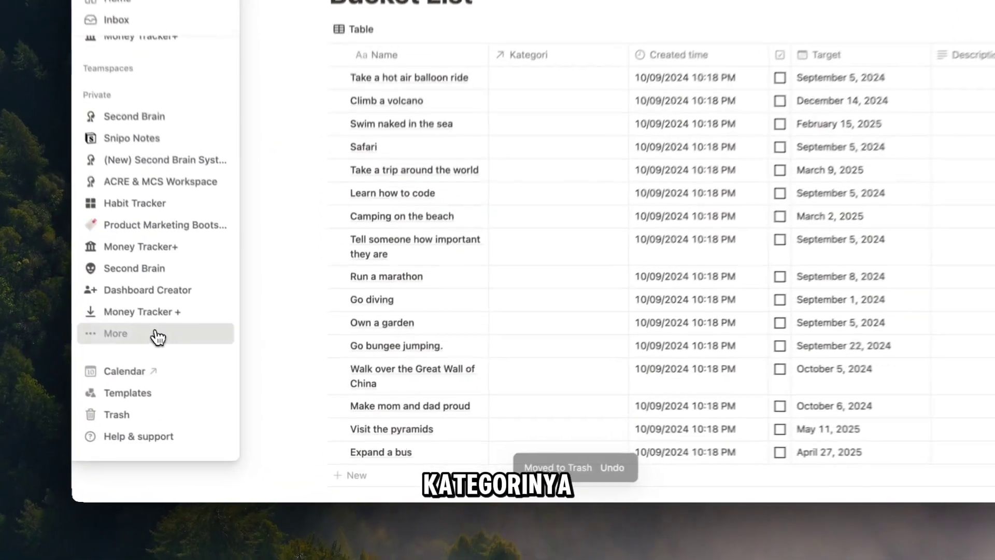
click(199, 383)
scroll(202, 382, down, 1)
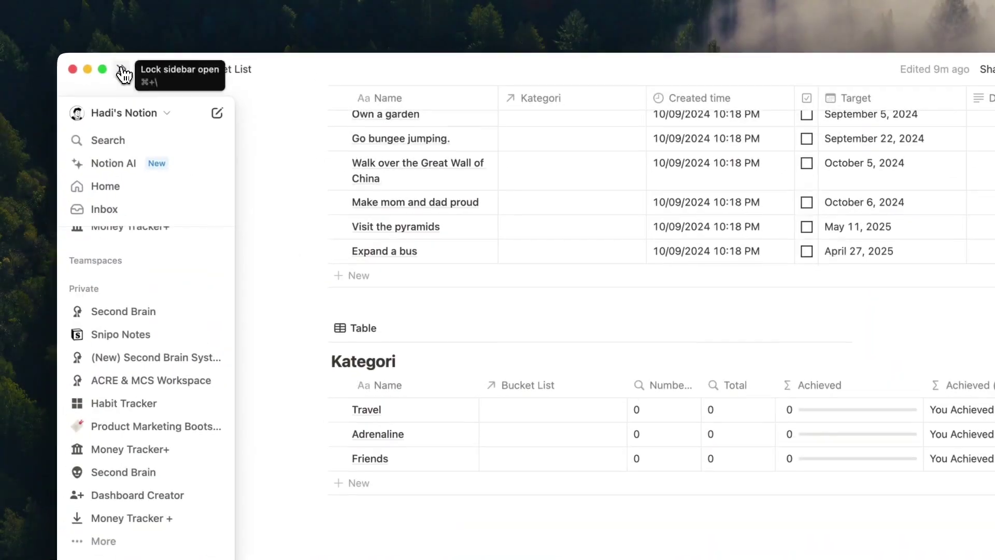
click(96, 540)
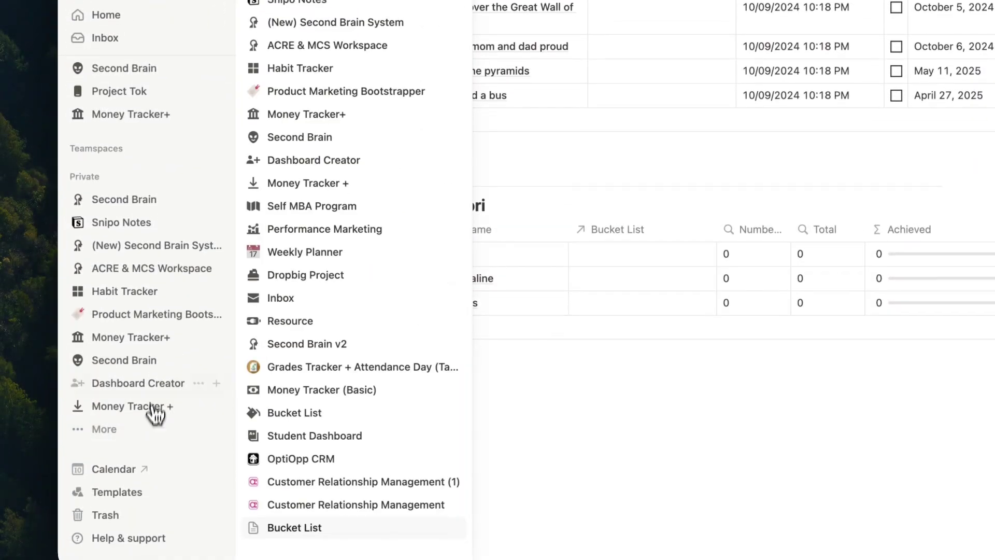
click(329, 408)
scroll(467, 398, down, 5)
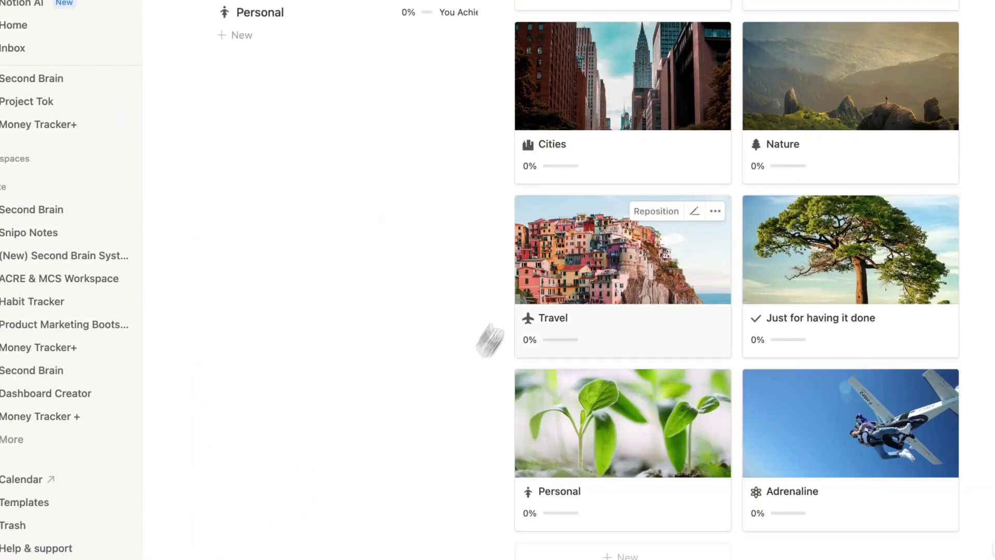
- Copy the category entries from the finished page and paste them into the new Bucket List page's Kategori table
scroll(449, 400, up, 5)
click(634, 229)
click(544, 260)
click(181, 537)
click(311, 467)
key(super+backslash)
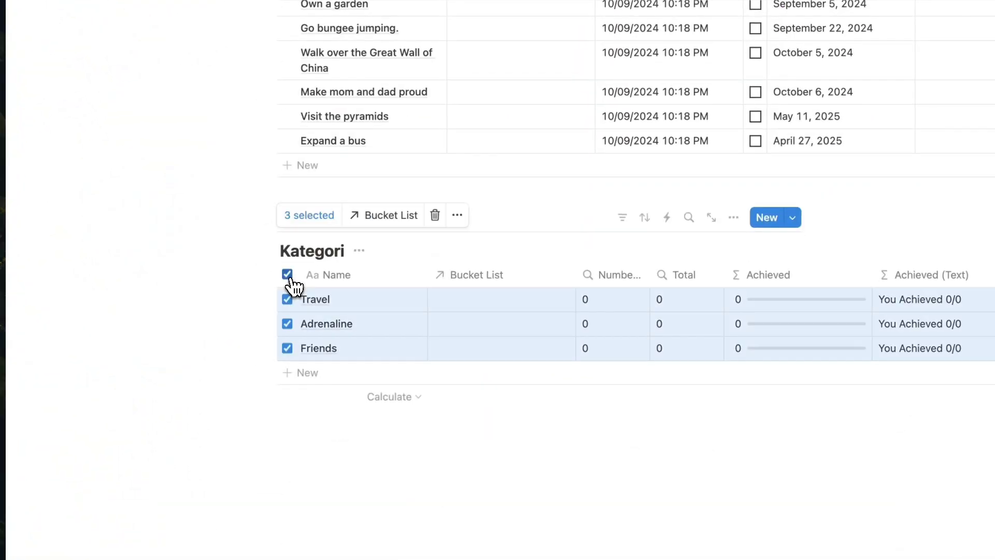
click(288, 283)
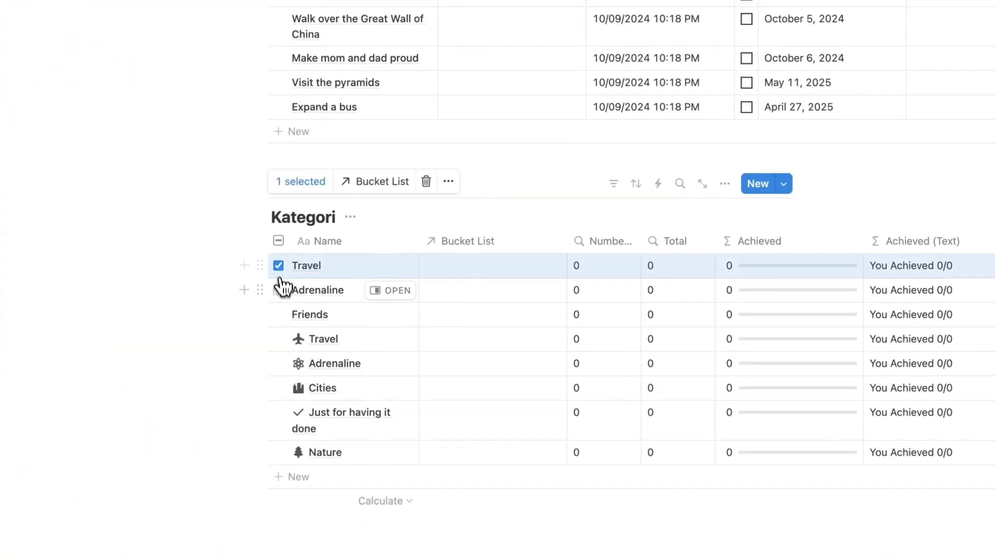
- Delete the three original Kategori entries without icons (Travel, Adrenaline, Friends) and widen the table's Name column
click(278, 290)
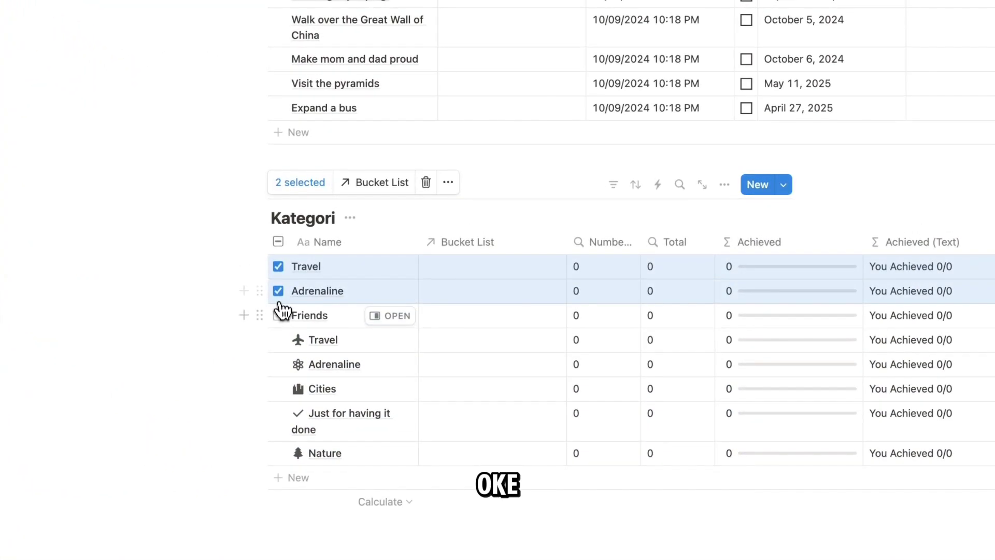
click(279, 315)
click(426, 182)
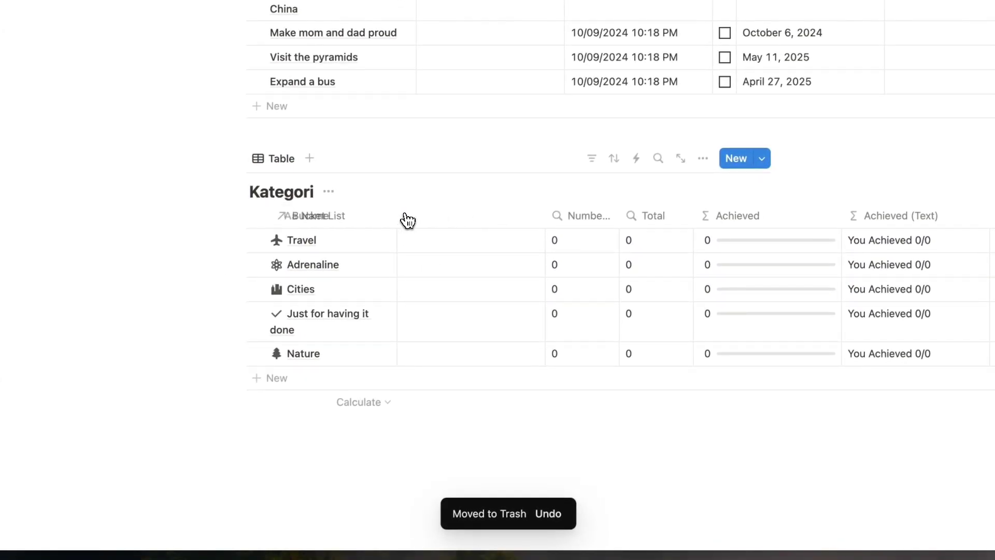
drag(394, 211, 416, 213)
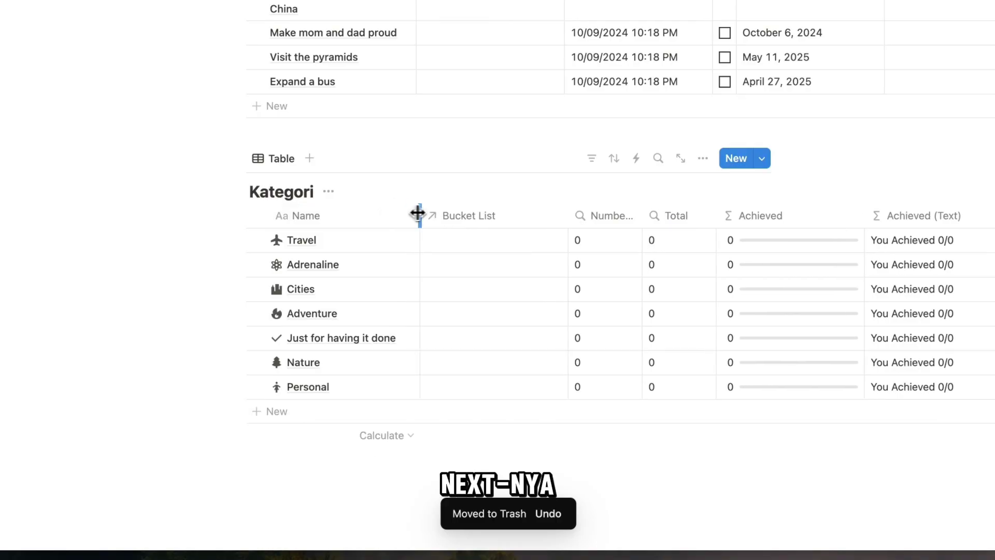
- Link "Take a hot air balloon ride", "Swim naked in the sea" and "Climb a volcano" to the Travel category
scroll(440, 280, up, 6)
scroll(435, 298, up, 3)
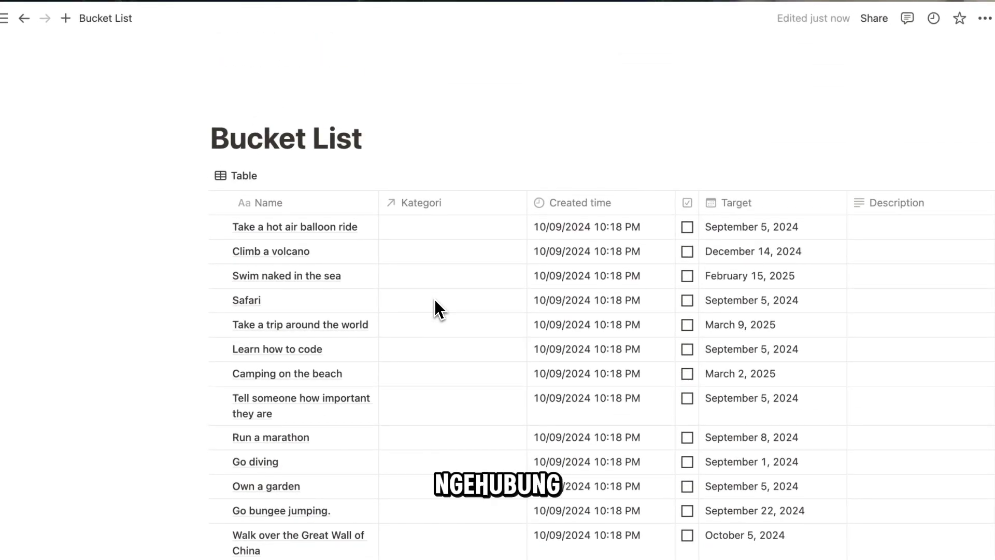
click(442, 234)
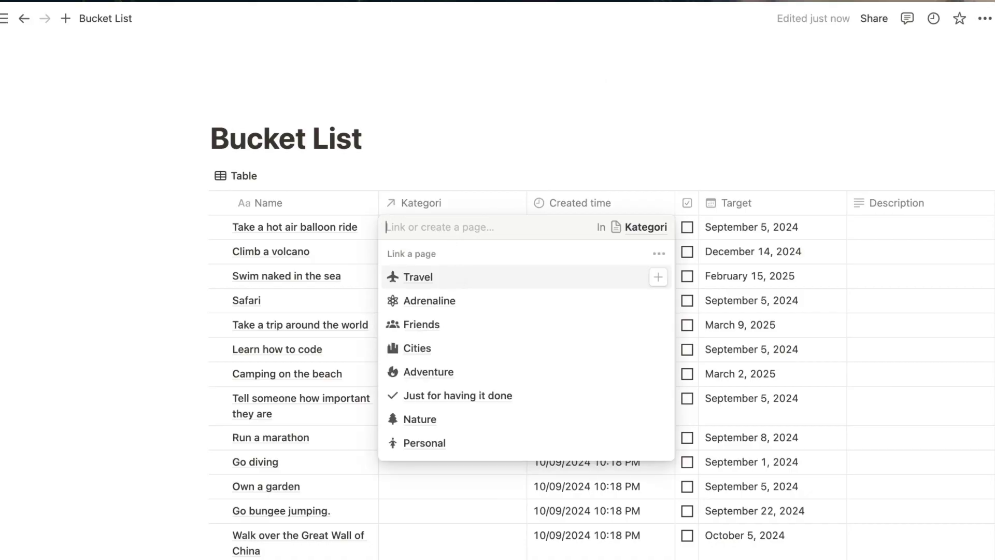
key(Escape)
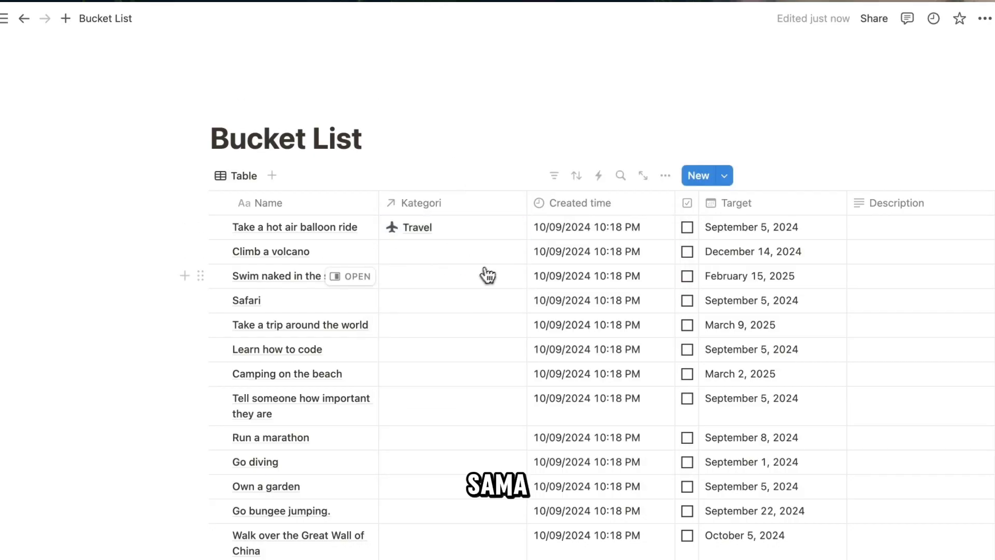
click(487, 275)
key(Escape)
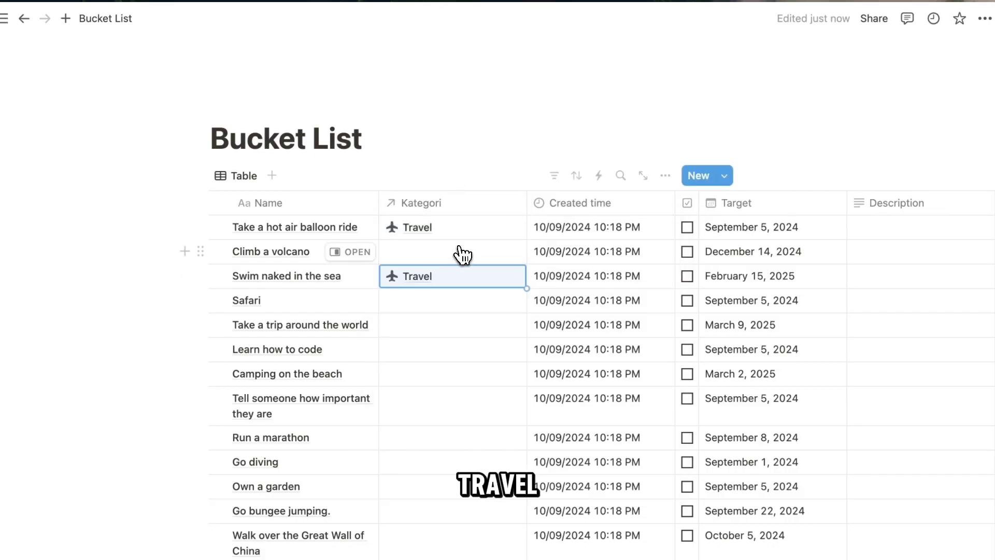
click(463, 262)
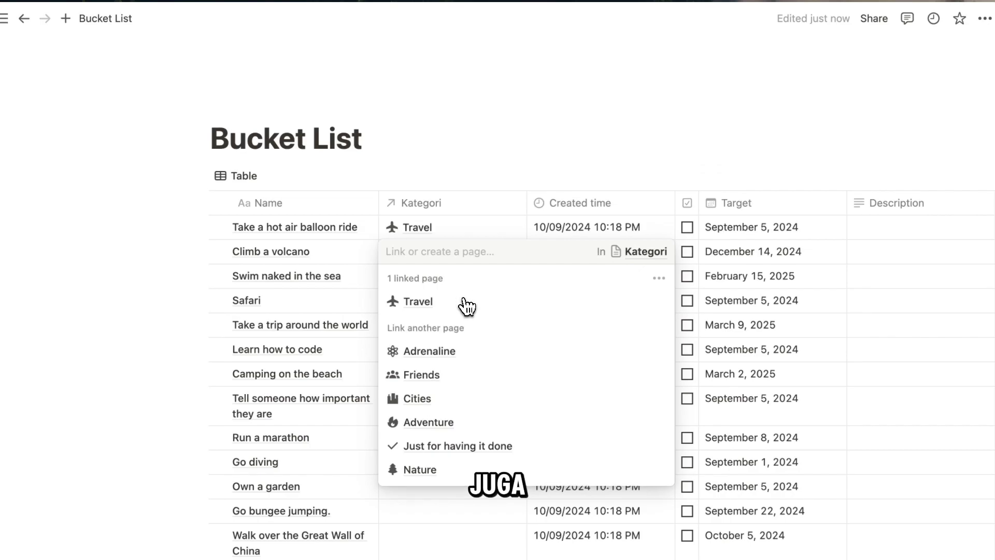
key(Escape)
click(475, 259)
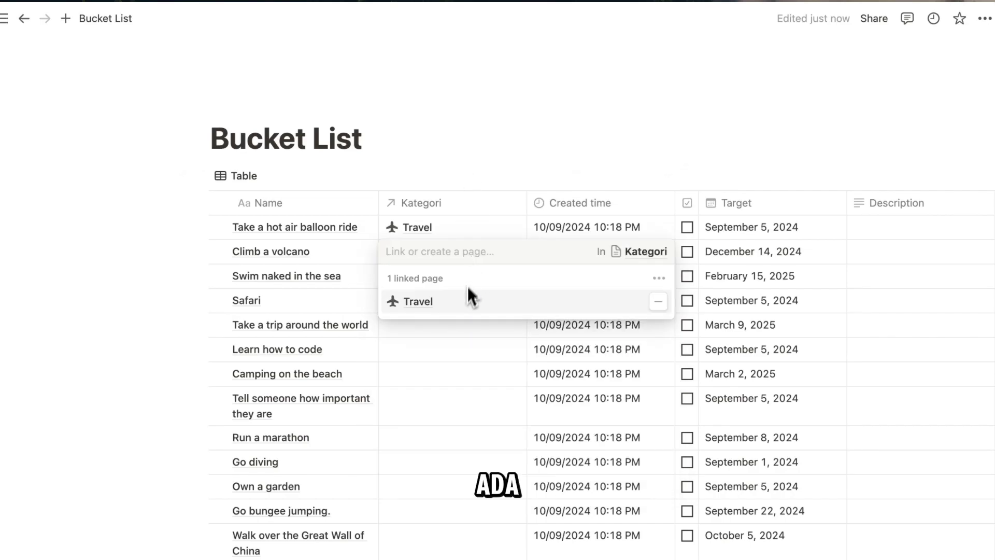
click(463, 350)
key(Escape)
key(Return)
click(662, 325)
- Link the "Safari" goal to the Friends category and "Learn how to code" to "Just for having it done"
click(442, 309)
click(415, 336)
key(Escape)
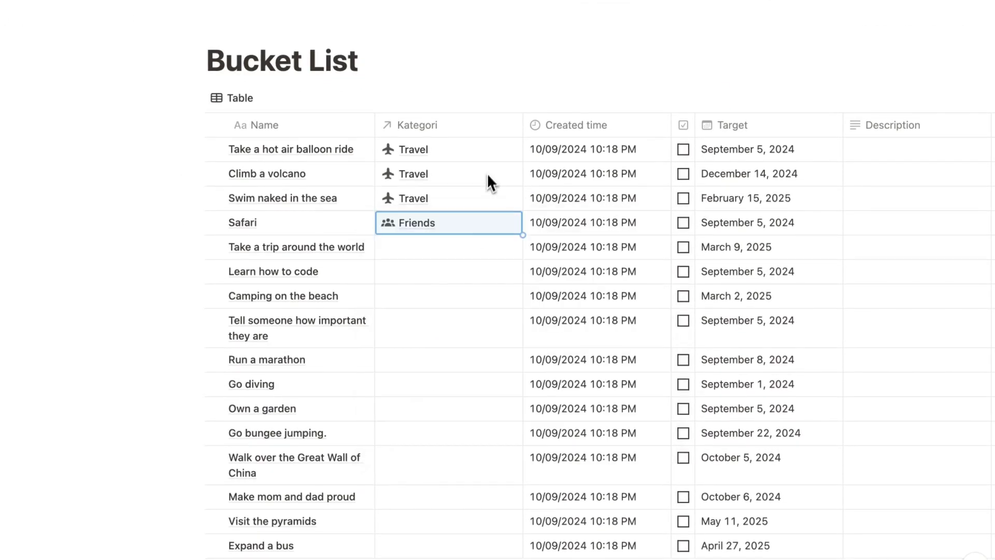
click(461, 268)
click(450, 321)
click(458, 244)
click(454, 272)
click(653, 321)
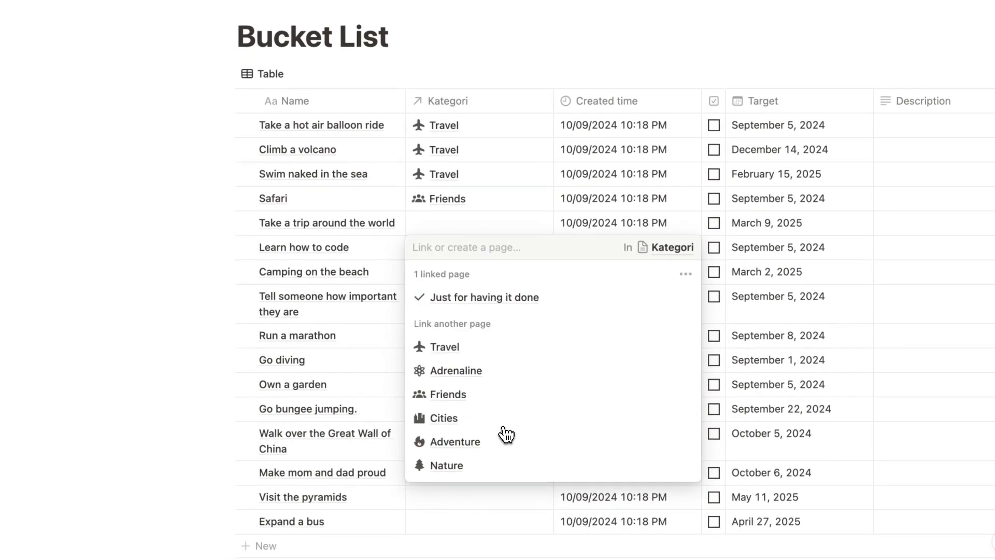
click(505, 433)
- Assign Kategori entries to the "Take a trip around the world" and "Camping on the beach" goals
click(484, 226)
click(493, 342)
click(493, 273)
key(Escape)
click(479, 321)
click(480, 413)
key(Escape)
- Assign Kategori entries to the "Tell someone how important they are", "Run a marathon" and "Go diving" goals
click(466, 354)
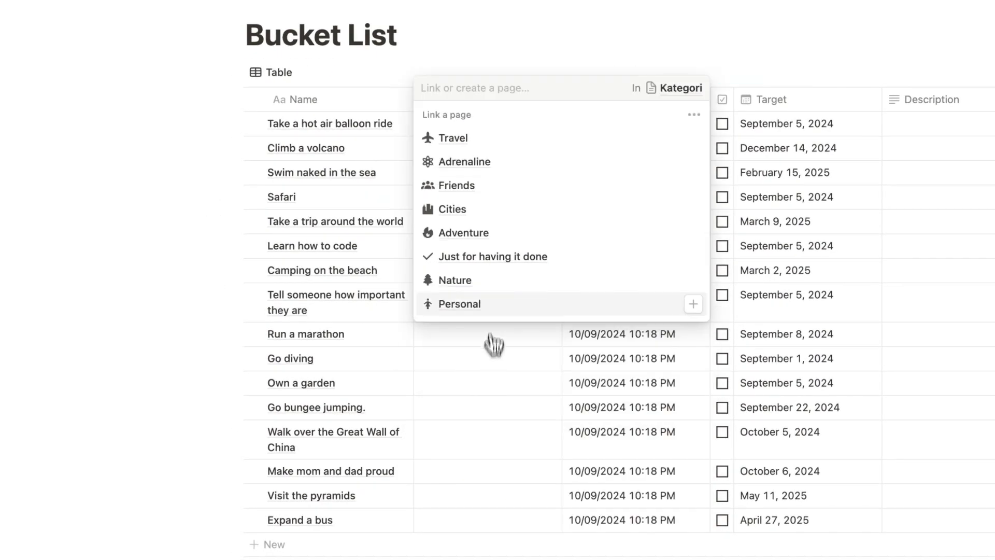
click(455, 280)
click(493, 362)
click(456, 297)
key(Escape)
click(513, 355)
click(480, 317)
key(Escape)
- Link the "Own a garden" goal to the Nature category and "Go bungee jumping." to Adrenaline
click(467, 381)
click(478, 311)
click(490, 407)
click(490, 407)
click(484, 208)
- Link "Walk over the Great Wall of China" and "Visit the pyramids" to Travel, and "Make mom and dad proud" and "Expand a bus" to Personal
click(477, 445)
click(477, 444)
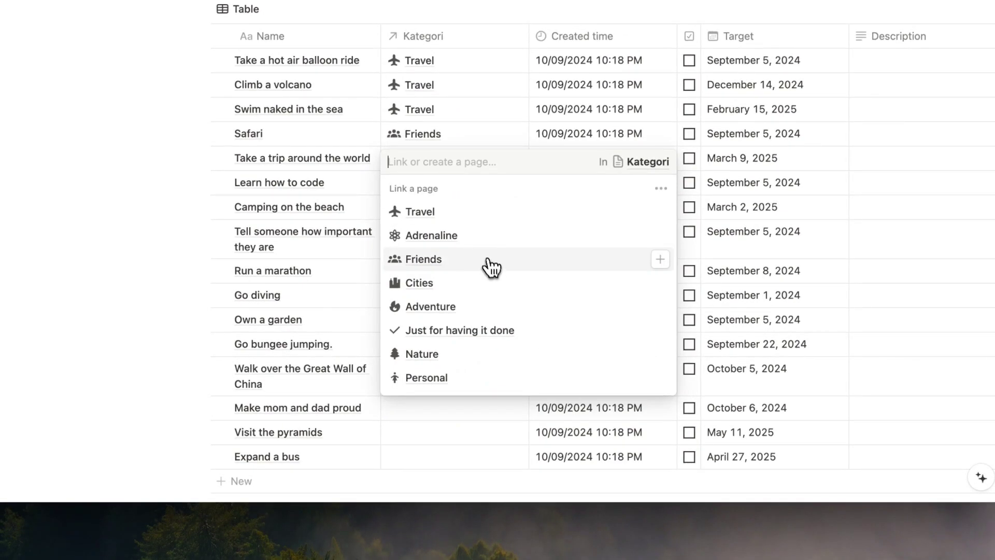
click(482, 376)
click(469, 440)
click(469, 440)
click(454, 236)
click(445, 459)
click(445, 459)
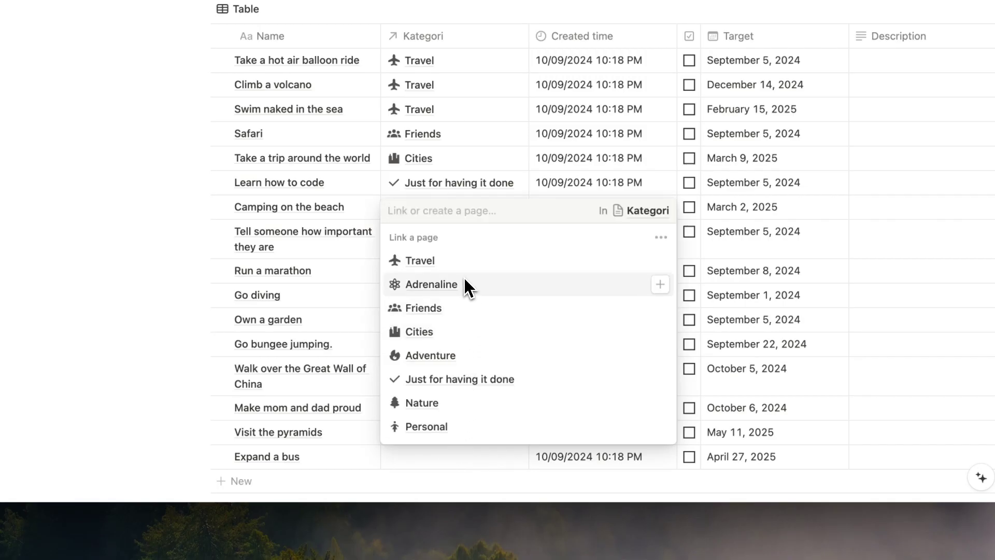
click(472, 407)
- Set the Travel Companion of the "Climb a volcano" goal to Pasangan
scroll(629, 105, right, 8)
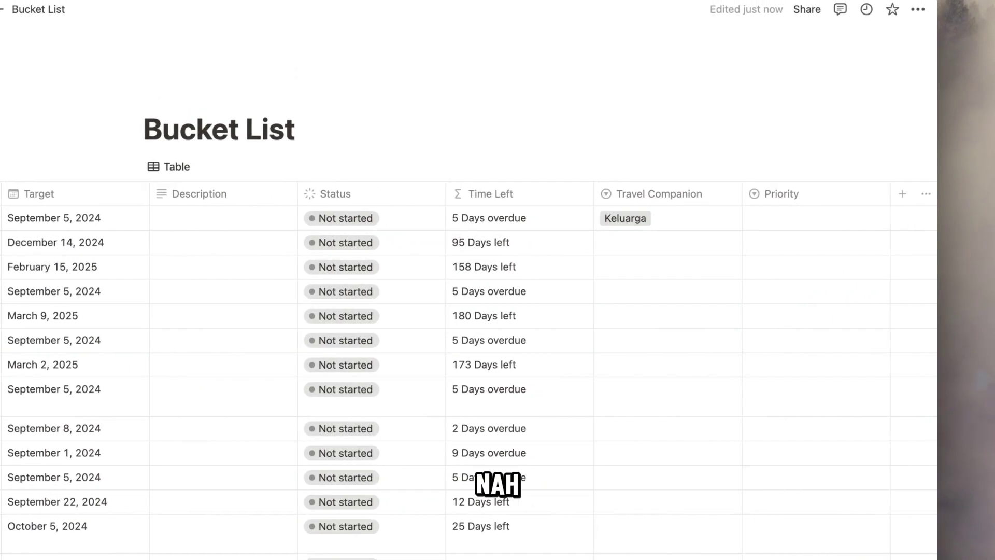
click(705, 243)
click(696, 312)
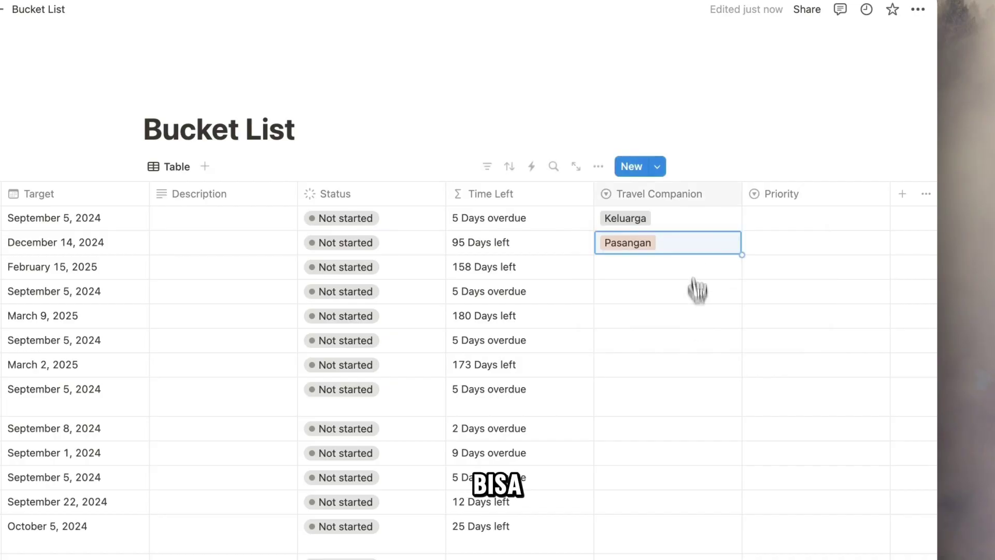
- Give the first goal a five-star Priority and fill that value down through "Take a trip around the world"
click(787, 218)
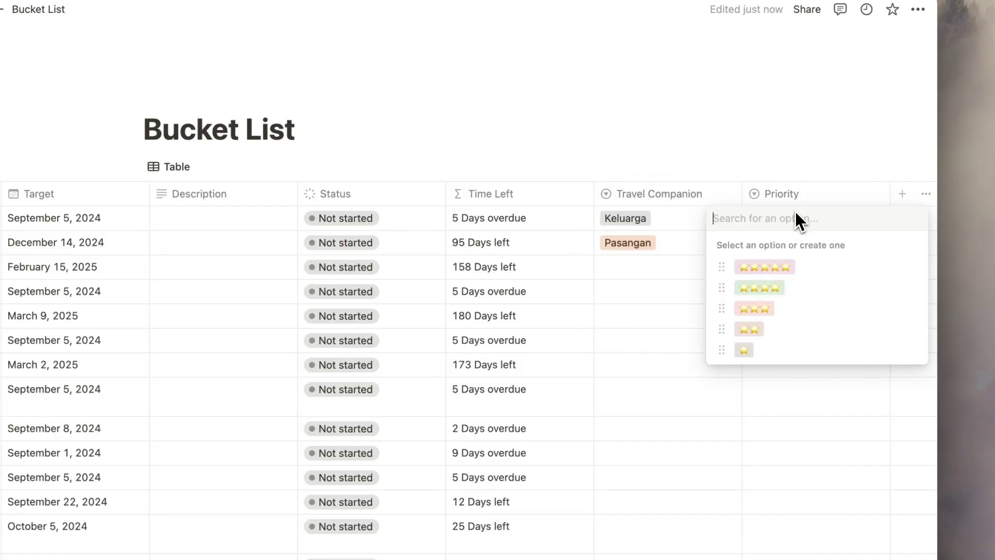
click(789, 269)
scroll(795, 162, down, 10)
scroll(778, 145, up, 10)
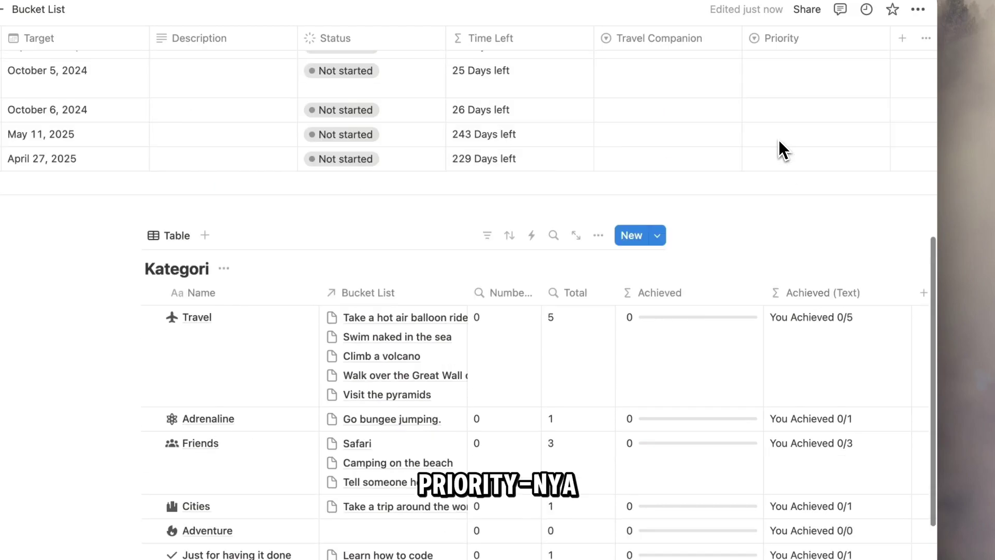
click(845, 224)
click(834, 158)
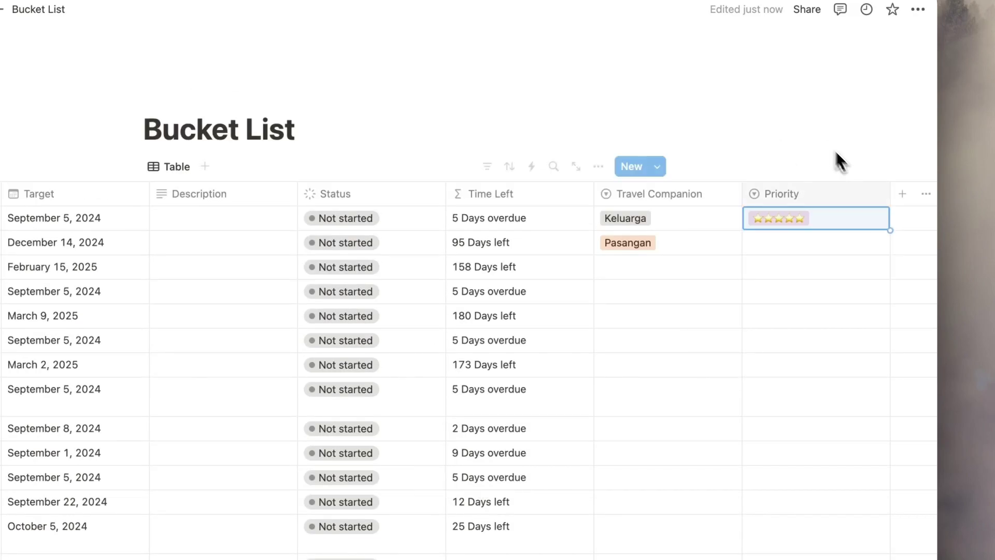
drag(890, 232, 890, 318)
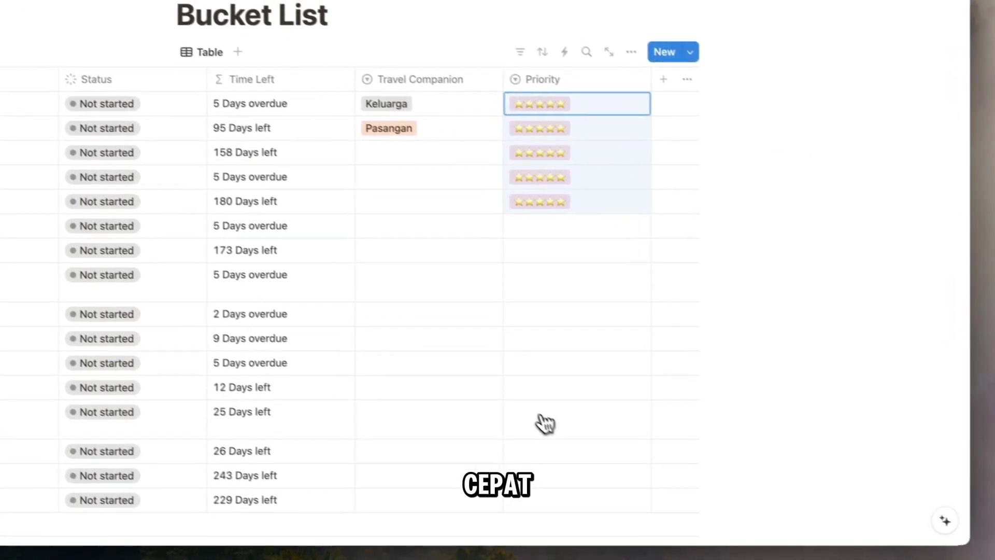
- Set a three-star Priority for "Learn how to code" and fill it down through "Visit the pyramids"
click(508, 340)
click(570, 326)
drag(670, 249, 640, 491)
scroll(639, 482, down, 4)
click(606, 253)
key(Escape)
drag(646, 344, 619, 384)
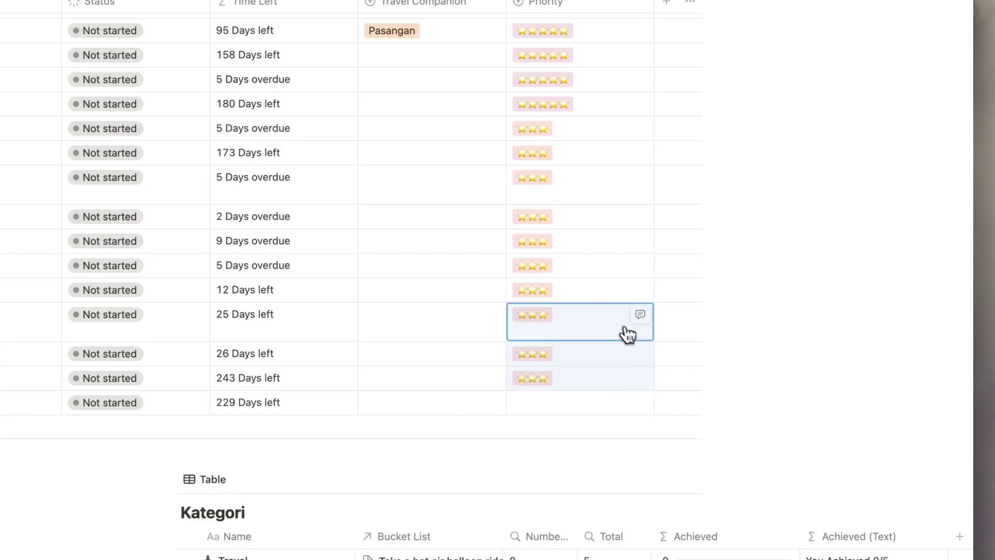
click(660, 390)
- Fill the Pasangan Travel Companion value from "Climb a volcano" down through "Make mom and dad proud"
scroll(562, 293, up, 2)
scroll(562, 293, left, 2)
click(538, 130)
key(Escape)
key(Escape)
click(549, 163)
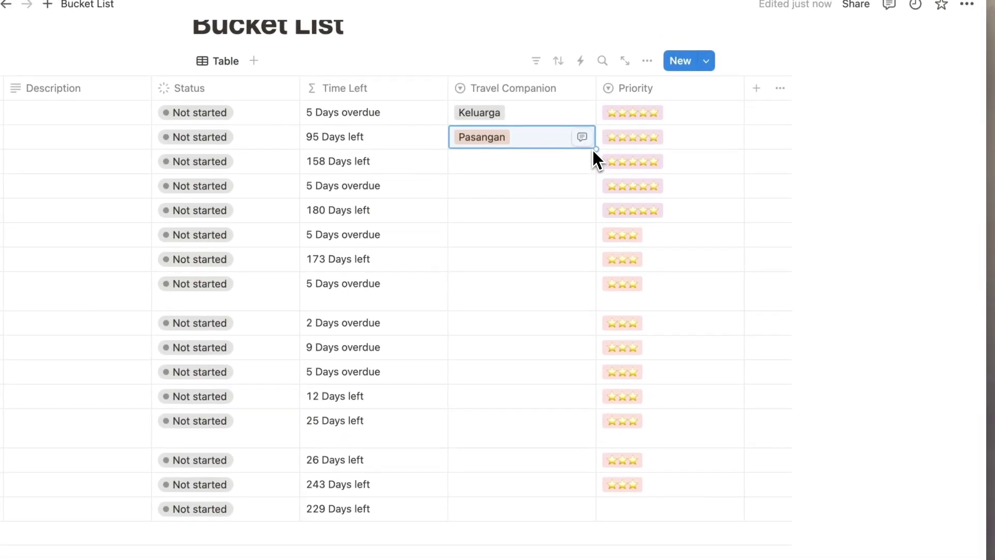
drag(600, 177, 565, 482)
drag(556, 438, 555, 443)
- Set Keluarga as Travel Companion for the last two goals and choose a Priority for "Expand a bus"
click(532, 491)
click(503, 444)
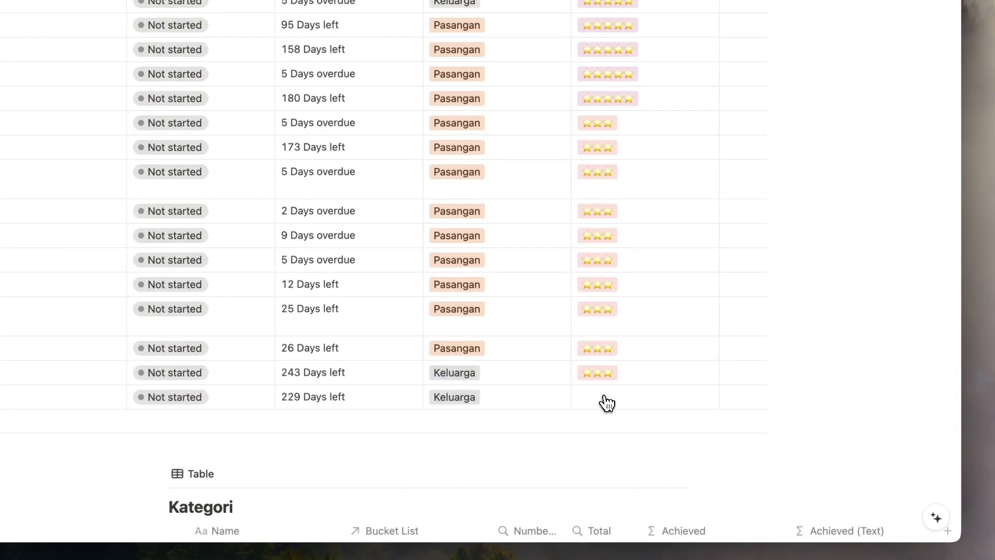
click(606, 400)
click(611, 311)
click(753, 194)
- Mark "Take a hot air balloon ride", "Safari", "Learn how to code", "Tell someone how important they are" and "Own a garden" as done
scroll(512, 317, left, 10)
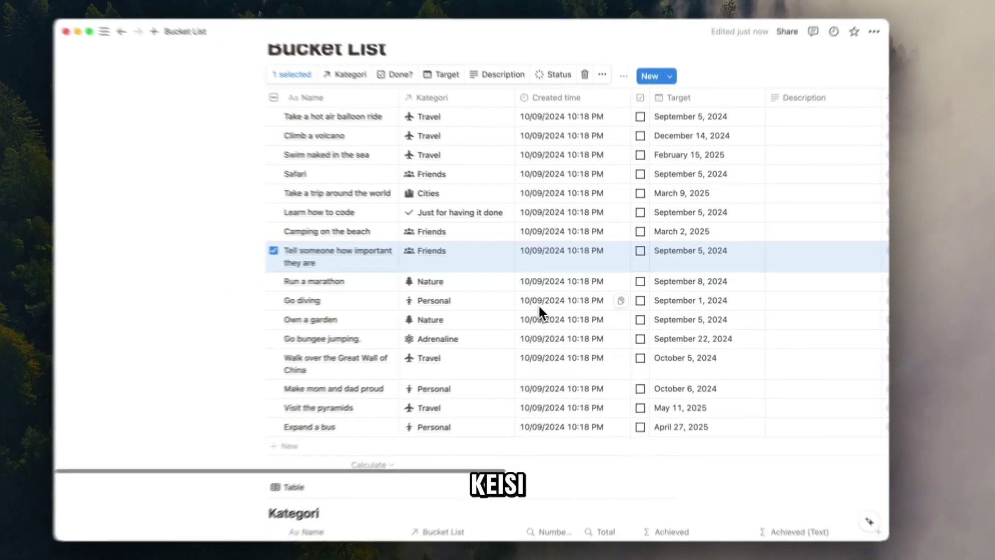
scroll(511, 318, down, 5)
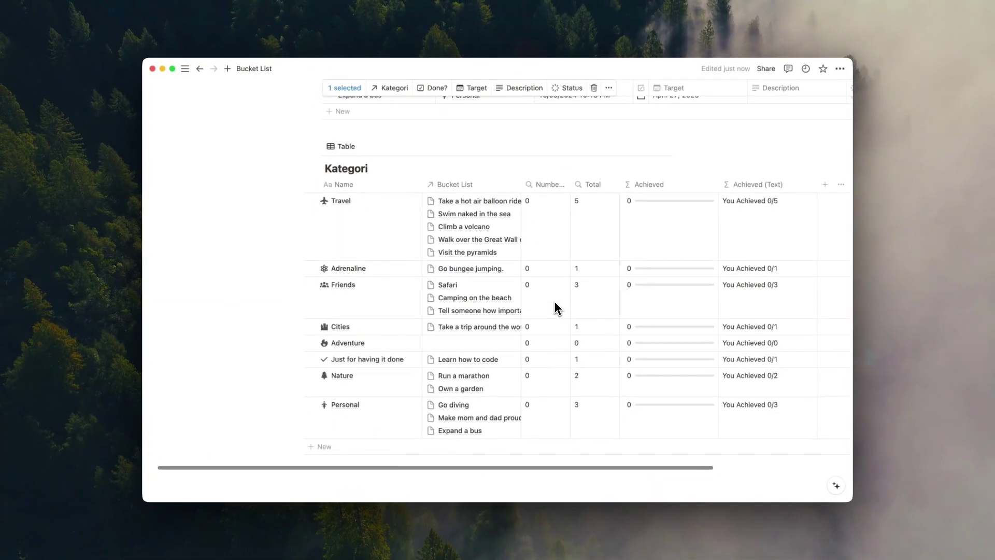
scroll(555, 302, right, 1)
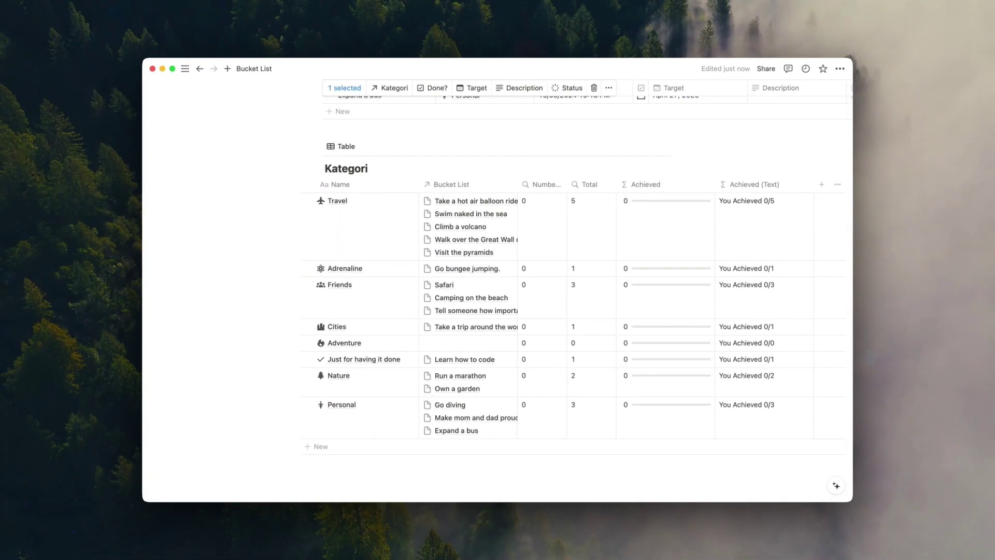
scroll(565, 302, right, 5)
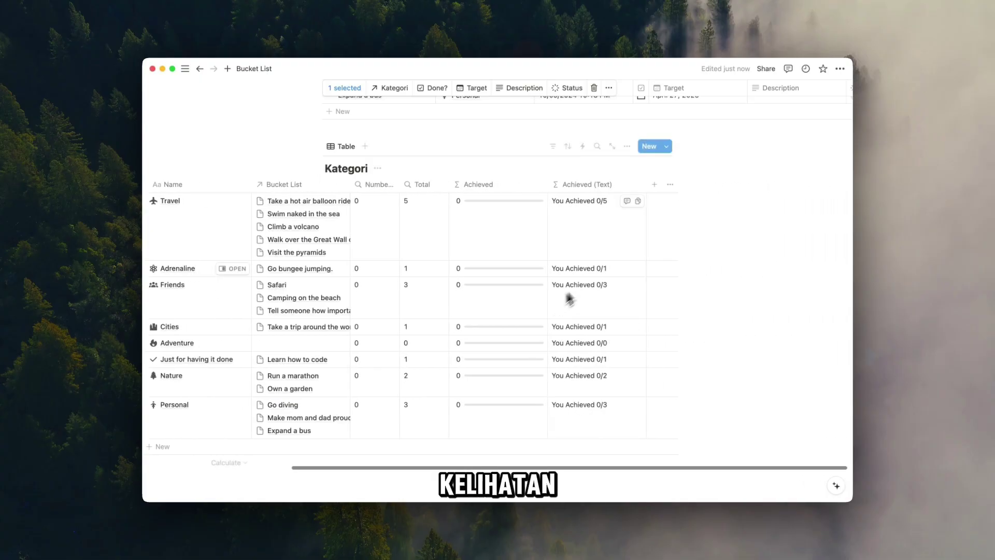
scroll(545, 332, left, 5)
scroll(669, 275, up, 10)
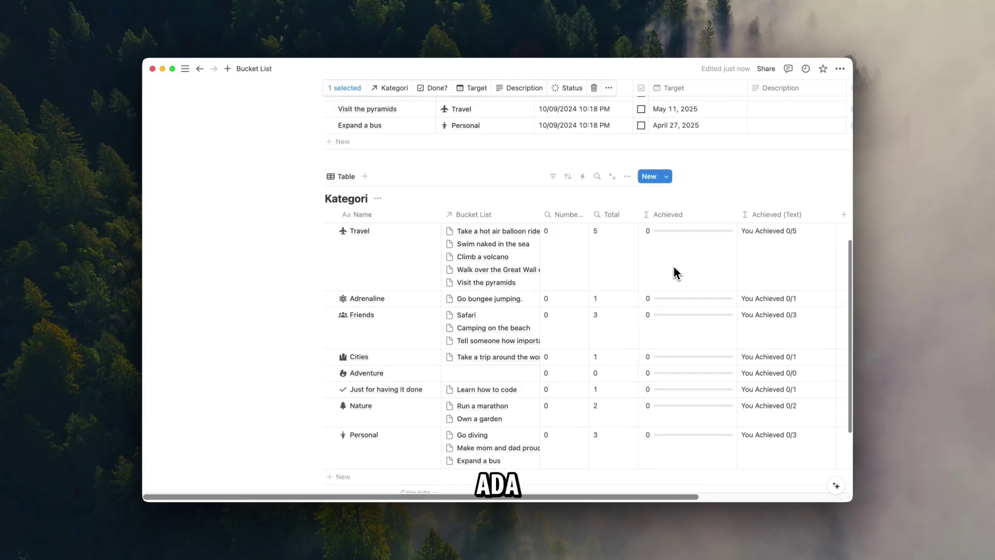
scroll(676, 272, up, 4)
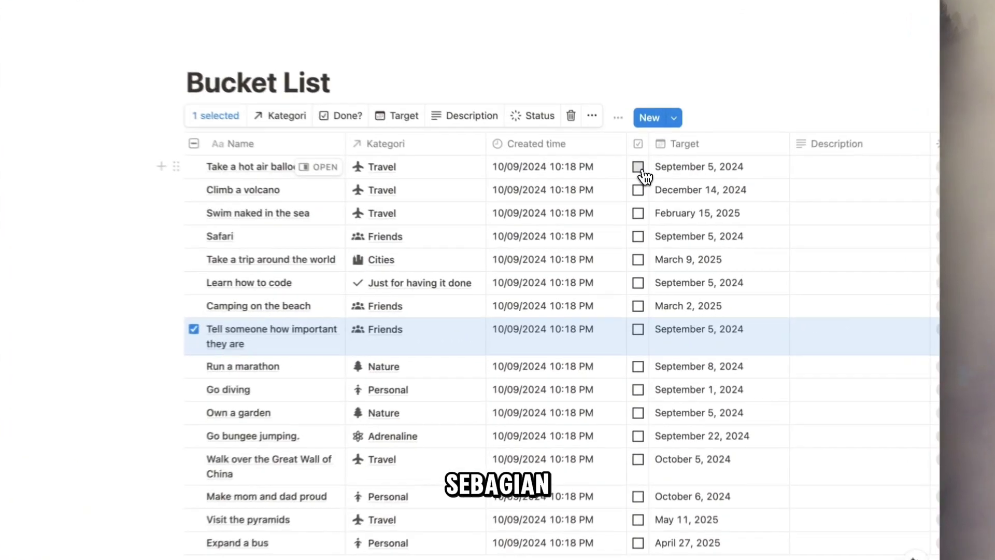
click(641, 207)
click(641, 256)
click(640, 354)
click(639, 421)
- Check the completion counts and Achieved values per category in the Kategori table against the goals marked done
scroll(641, 471, down, 10)
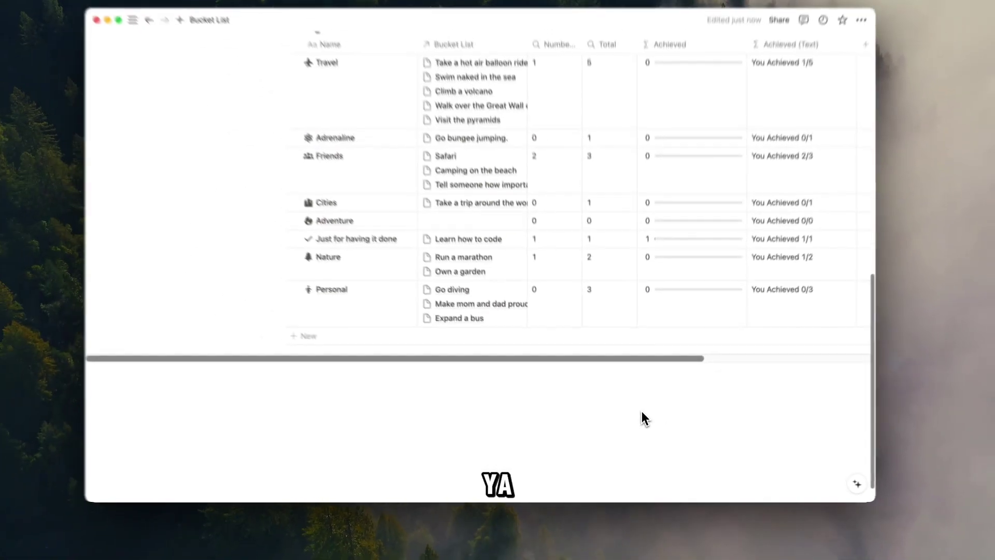
scroll(674, 156, up, 10)
scroll(586, 285, up, 3)
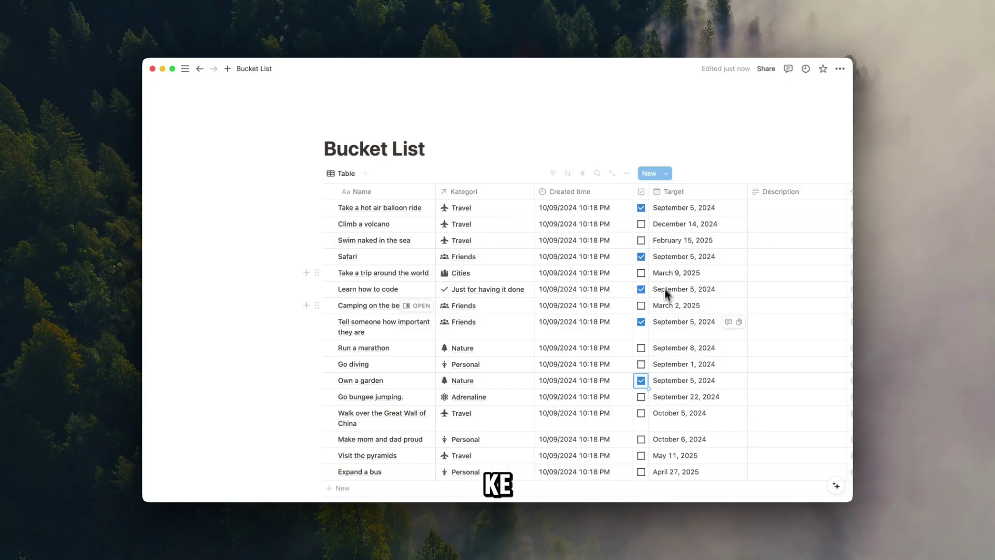
scroll(655, 316, down, 7)
scroll(640, 337, up, 7)
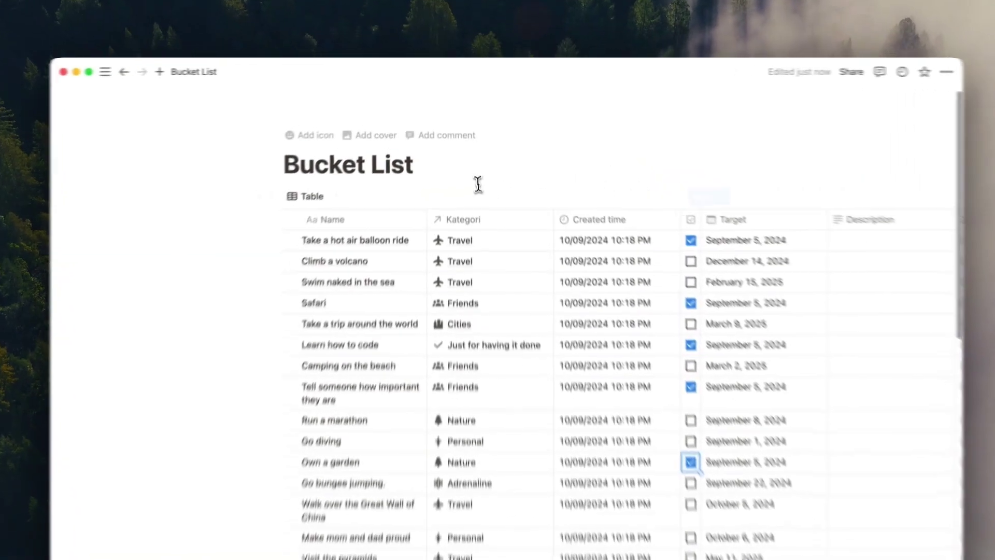
- Insert three empty lines between the Bucket List page title and the goals table, and return to the first one
click(449, 141)
key(Return)
key(Return)
key(Return)
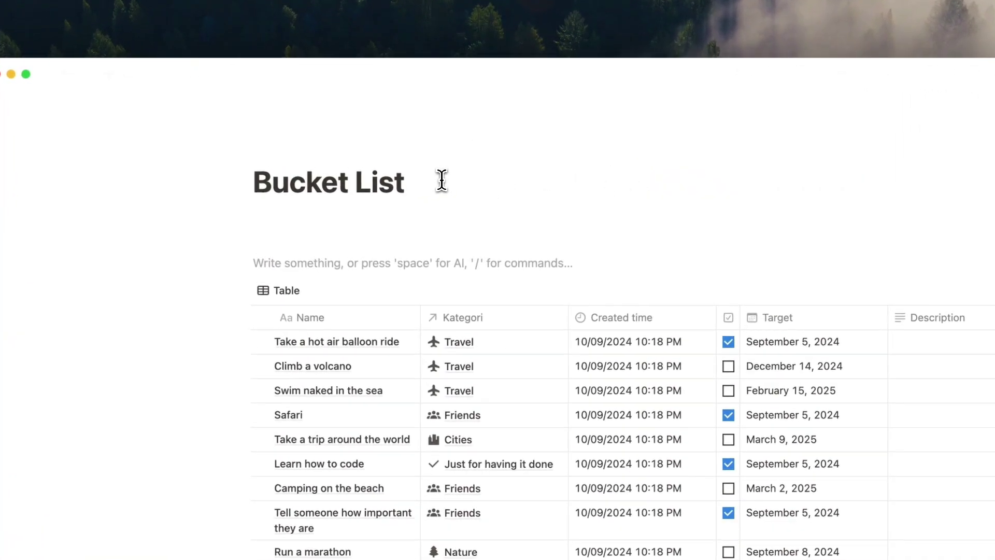
key(Up)
key(Up)
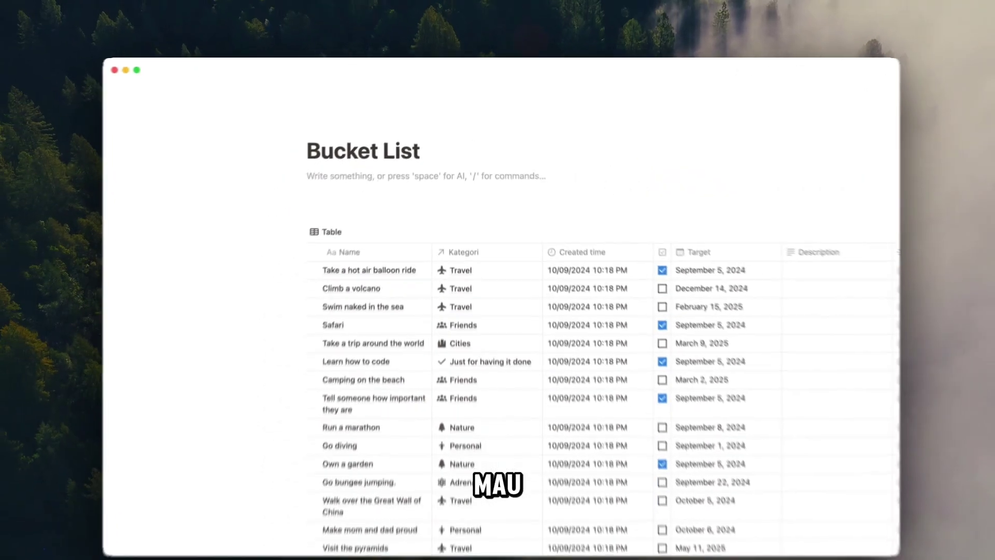
- Add a Heading 3 block reading "Kategori" directly below the page title
text(/)
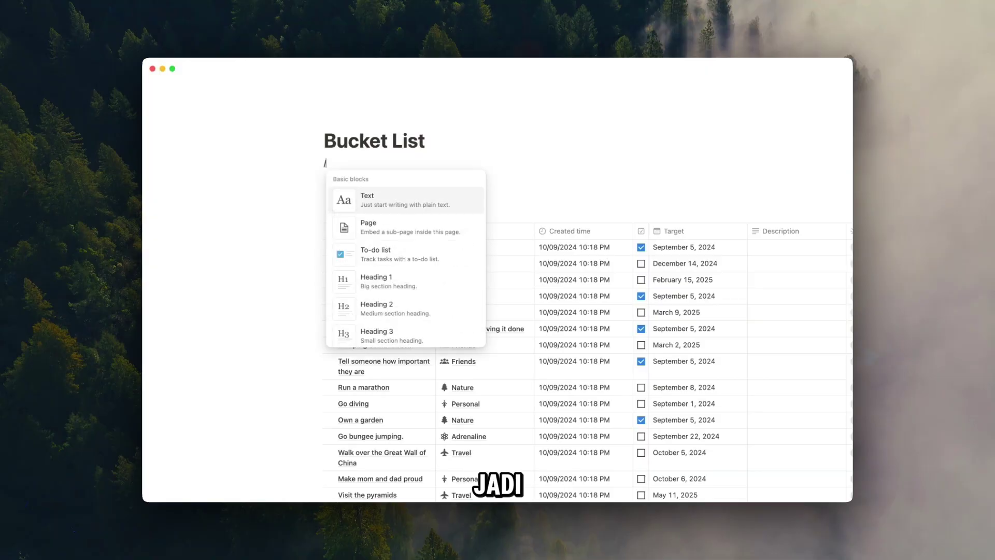
text(B)
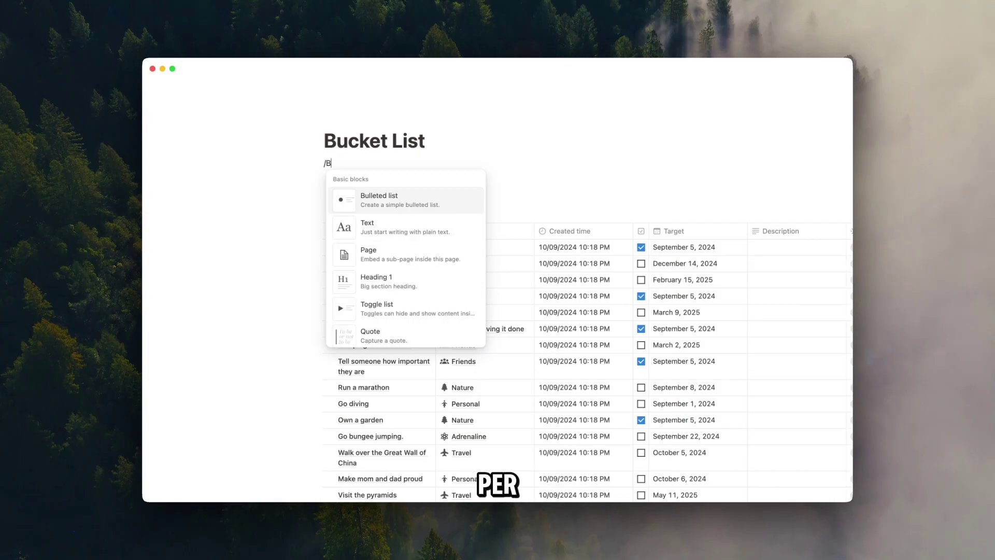
text(e)
key(Down)
key(Down)
key(Return)
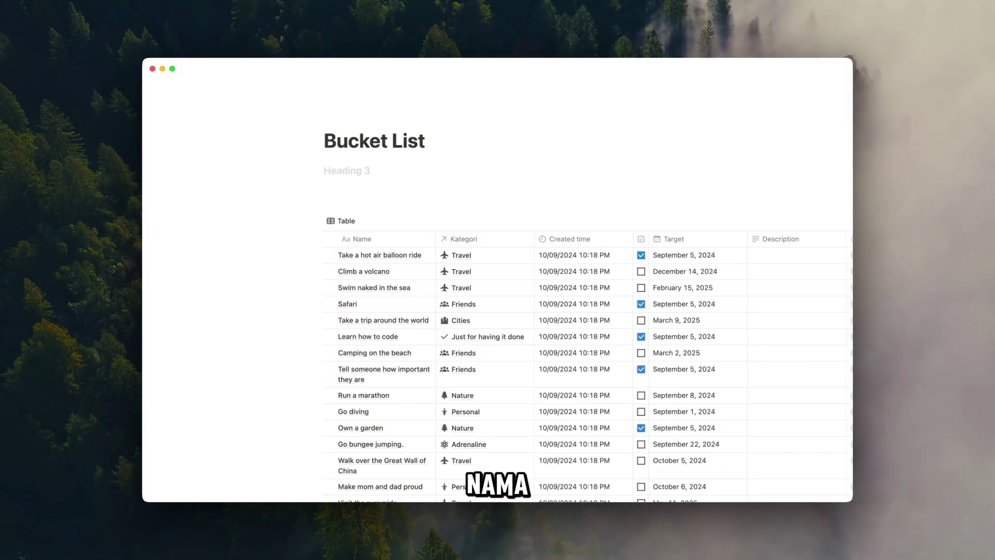
text(Kategori)
- Insert a list view below the Kategori heading, linked to the existing Kategori database
key(Return)
text(/c)
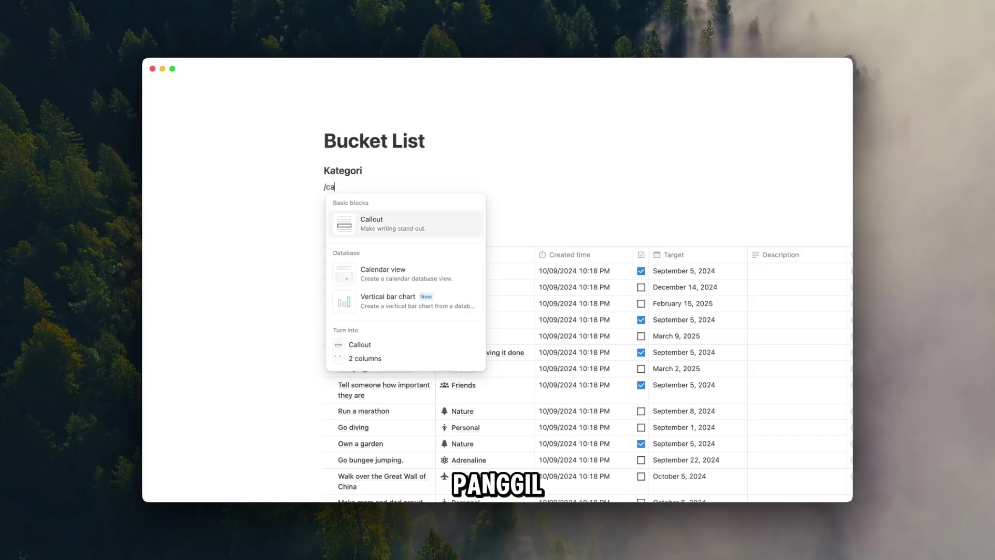
key(BackSpace)
text(list)
key(Return)
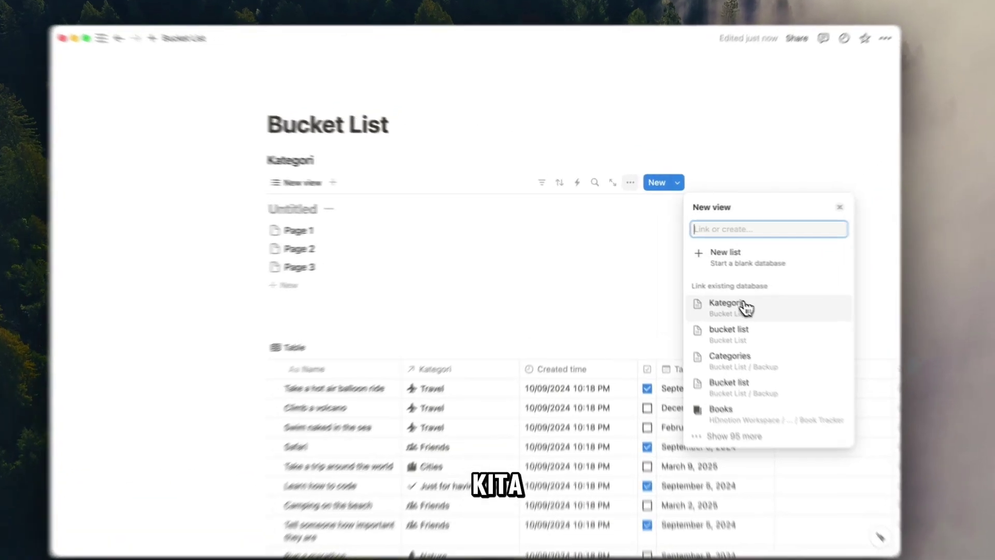
click(715, 291)
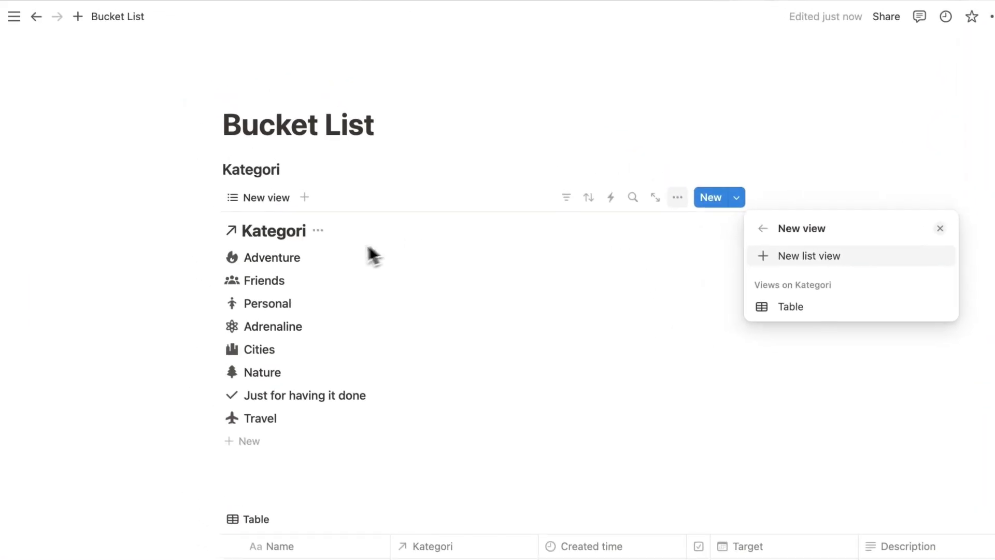
- Hide the database title of the linked Kategori list view
click(284, 210)
click(280, 207)
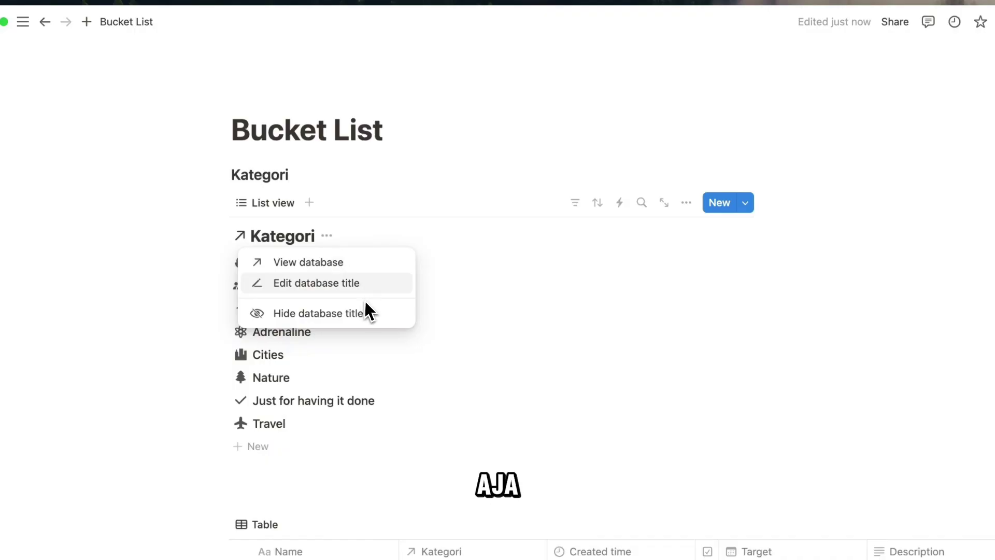
click(363, 314)
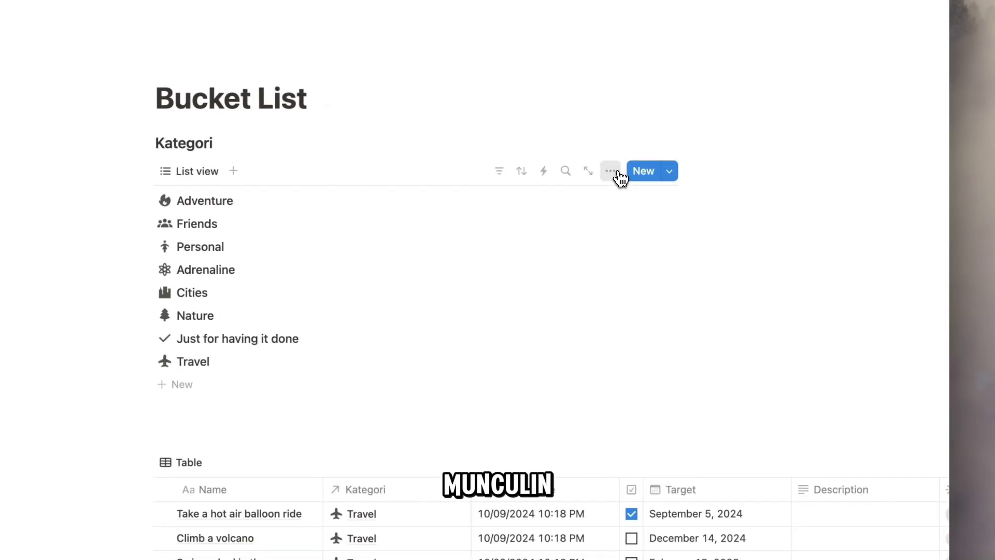
- Show the Achieved and Achieved (Text) properties in the Kategori list view
click(618, 174)
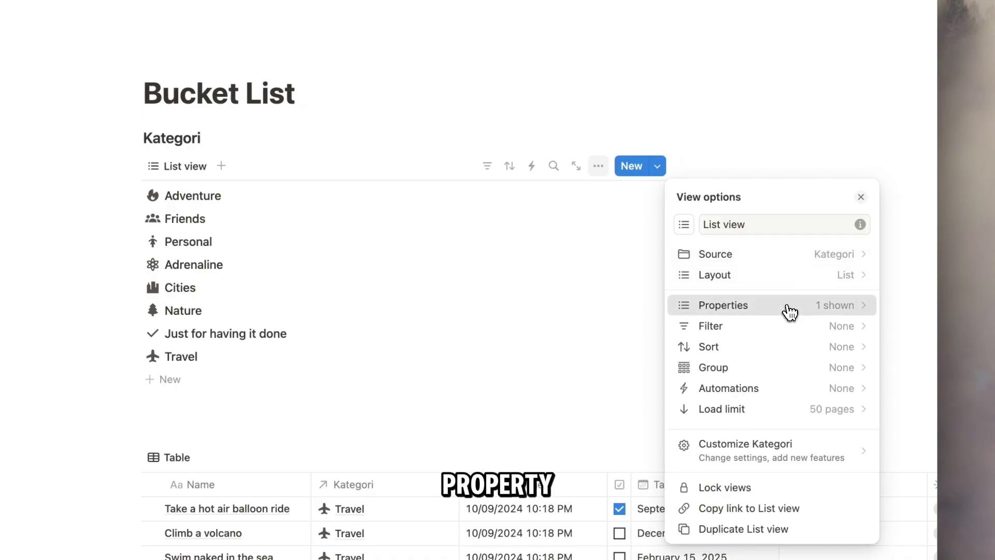
click(790, 312)
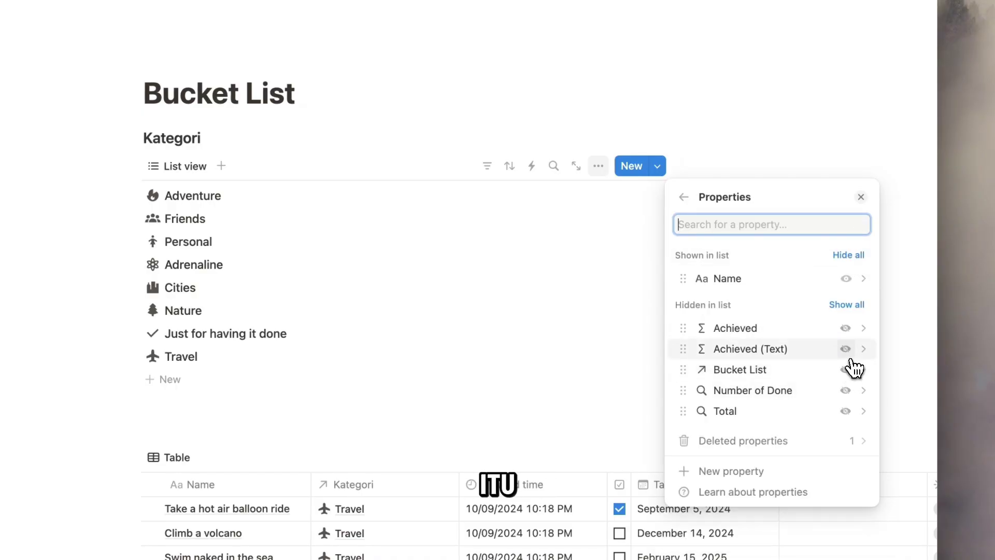
click(846, 330)
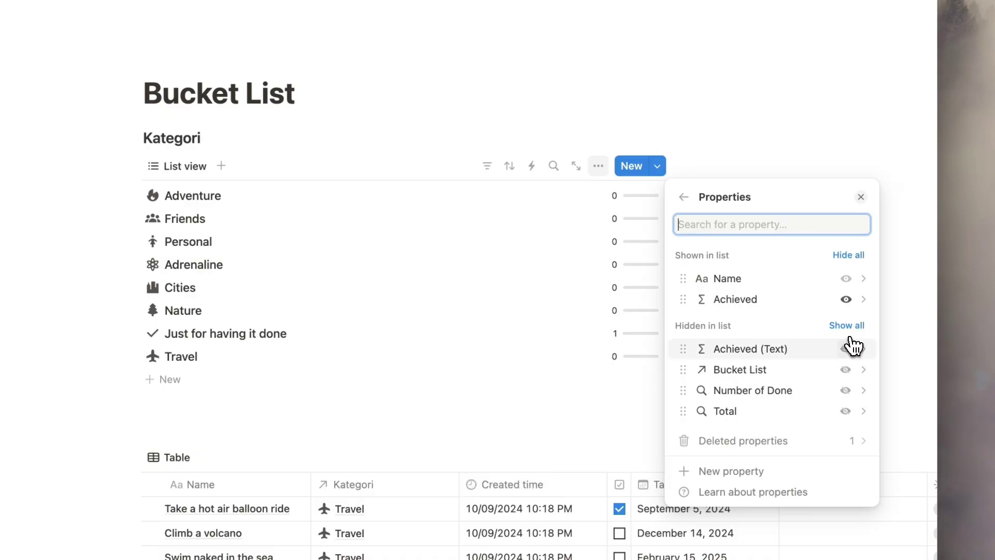
click(847, 349)
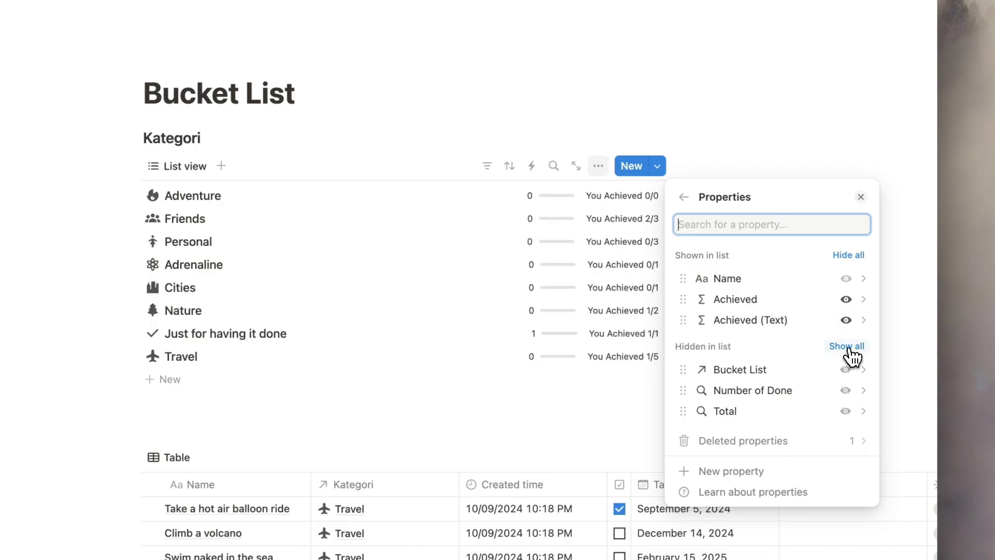
click(860, 198)
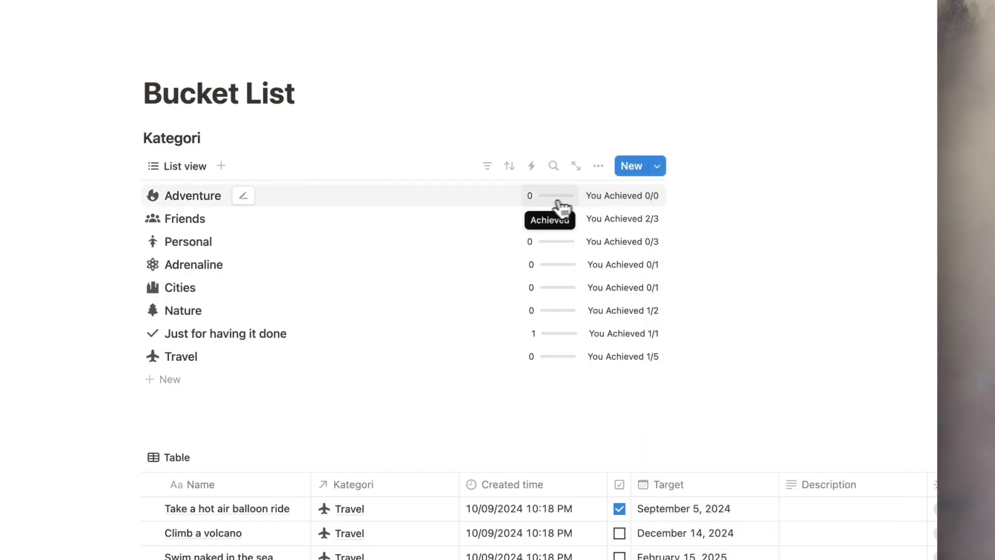
- Set the number format of the Achieved formula property in the Kategori table to percent
click(536, 209)
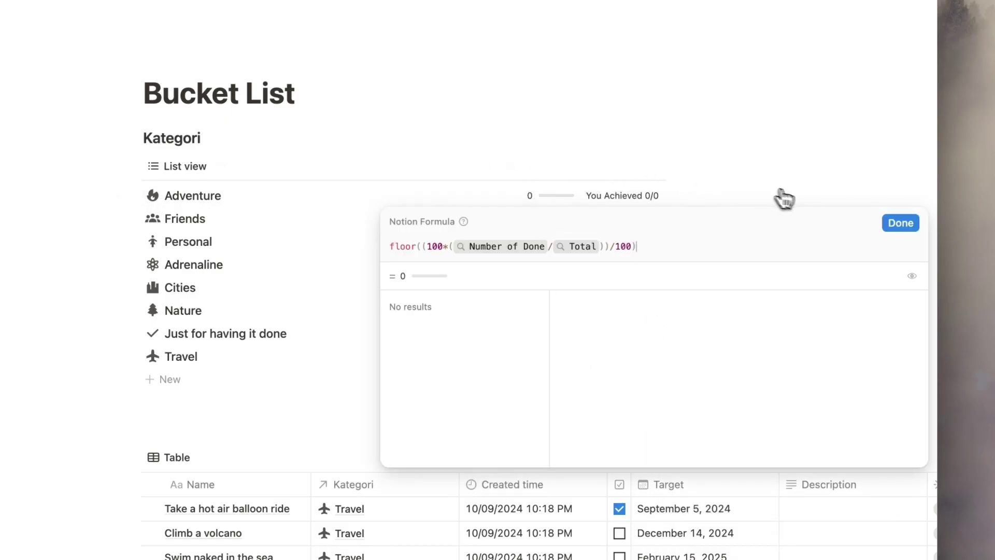
click(889, 218)
scroll(539, 368, down, 15)
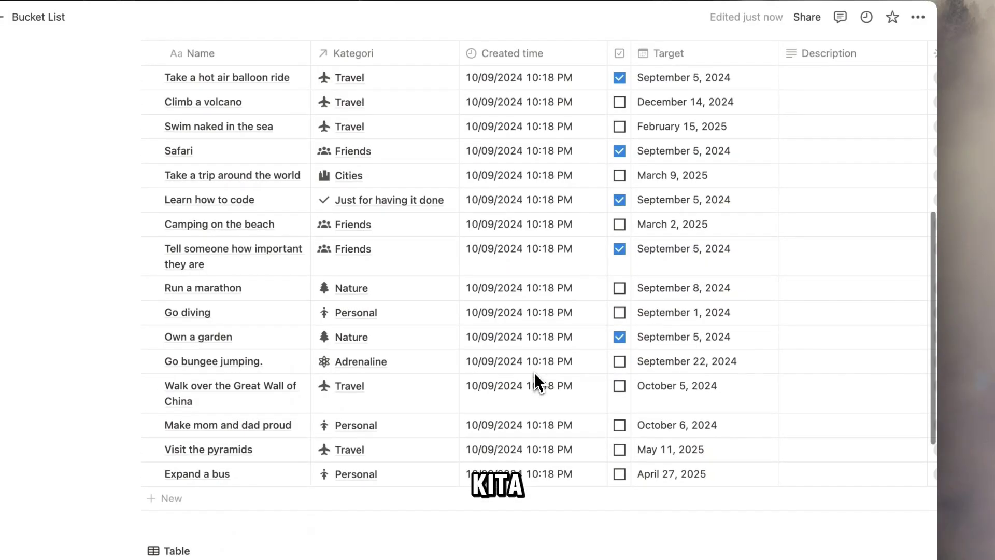
scroll(539, 363, right, 2)
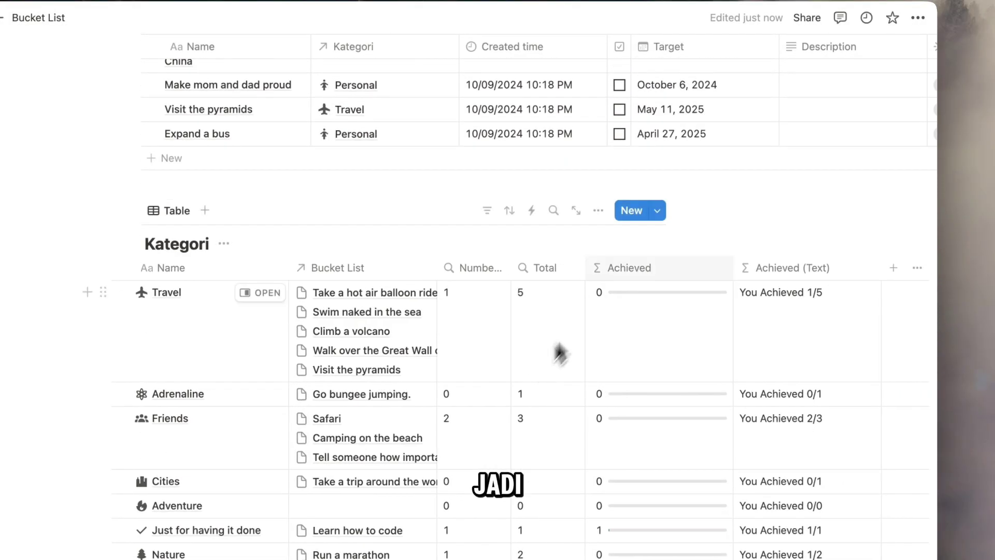
click(650, 271)
click(648, 325)
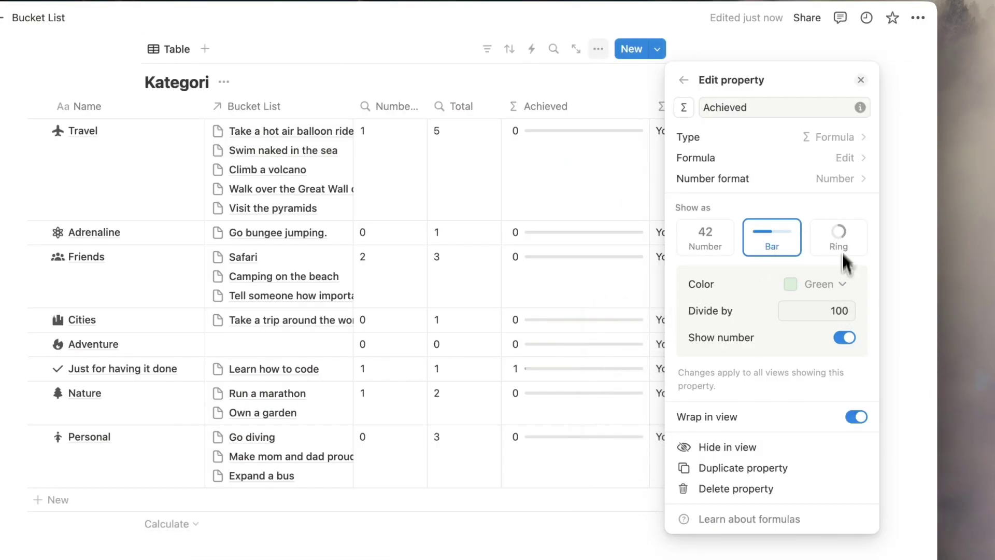
click(839, 178)
click(793, 282)
key(Escape)
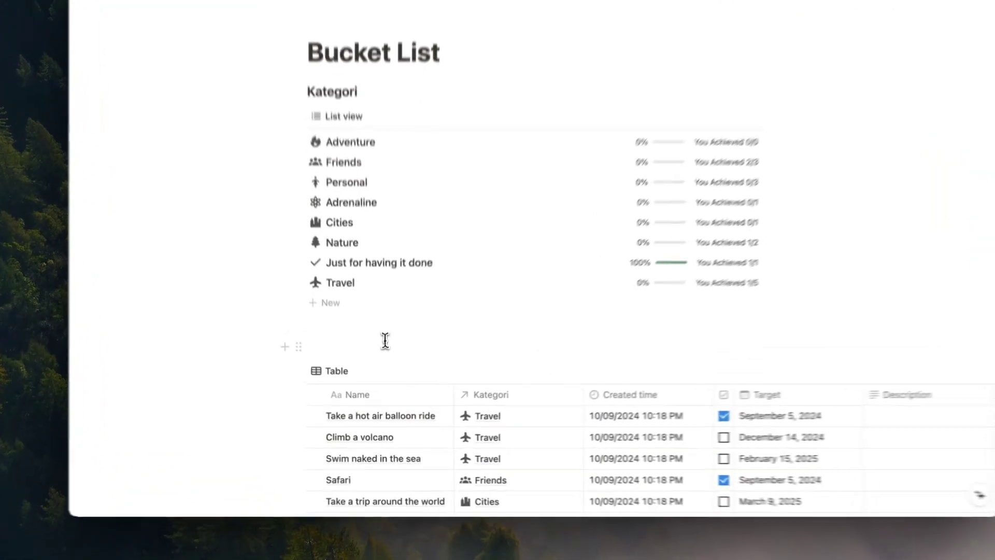
- Insert a gallery view in the empty block below the category list, linked to the existing Kategori database
click(379, 368)
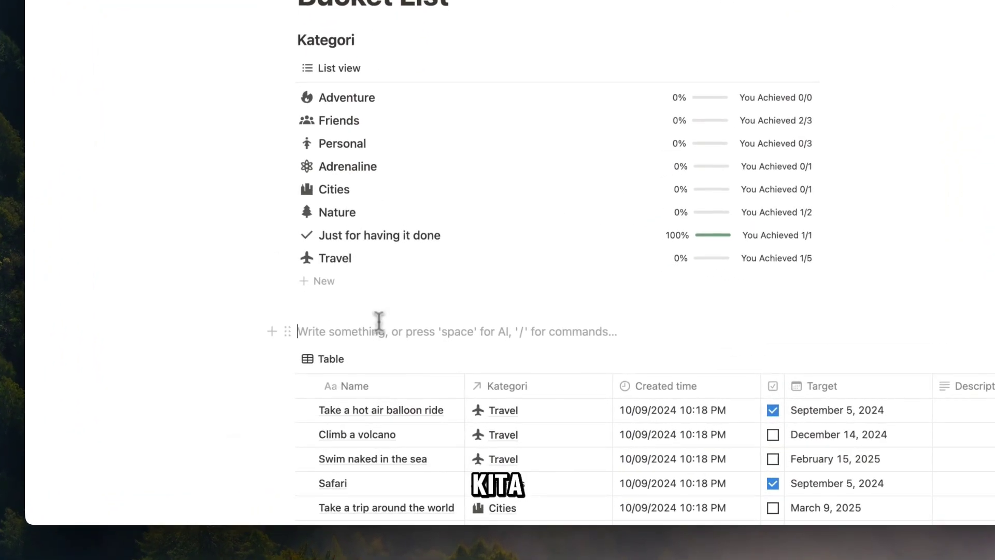
text(/)
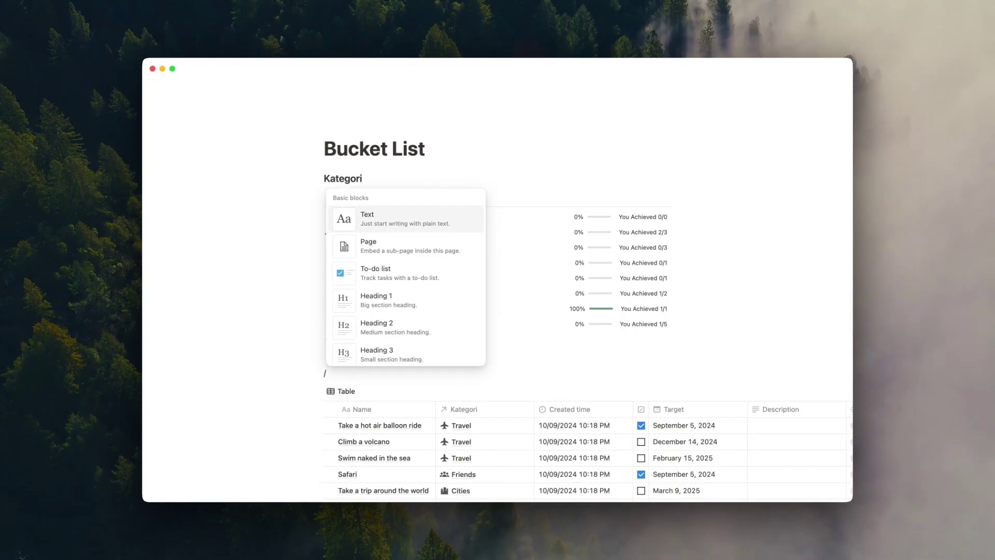
text(G)
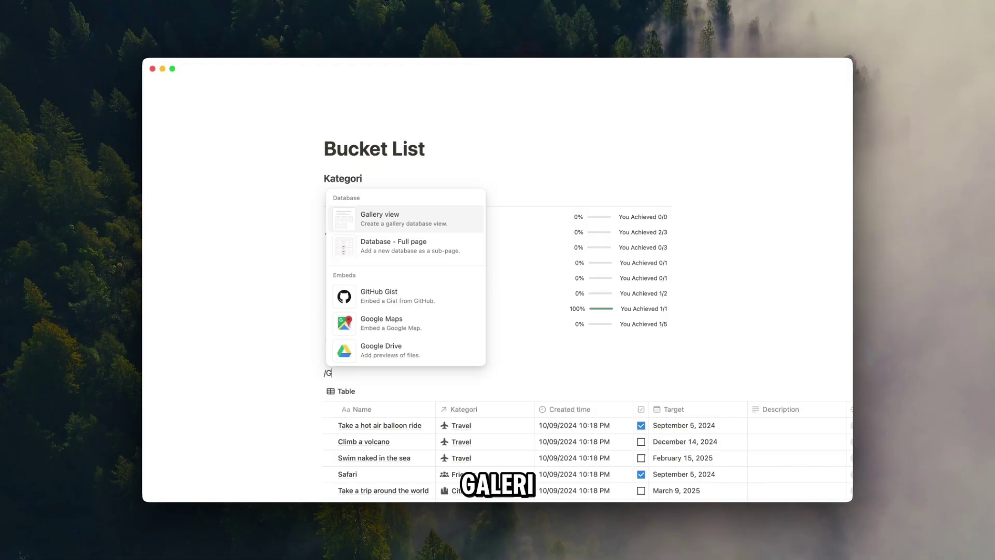
key(Return)
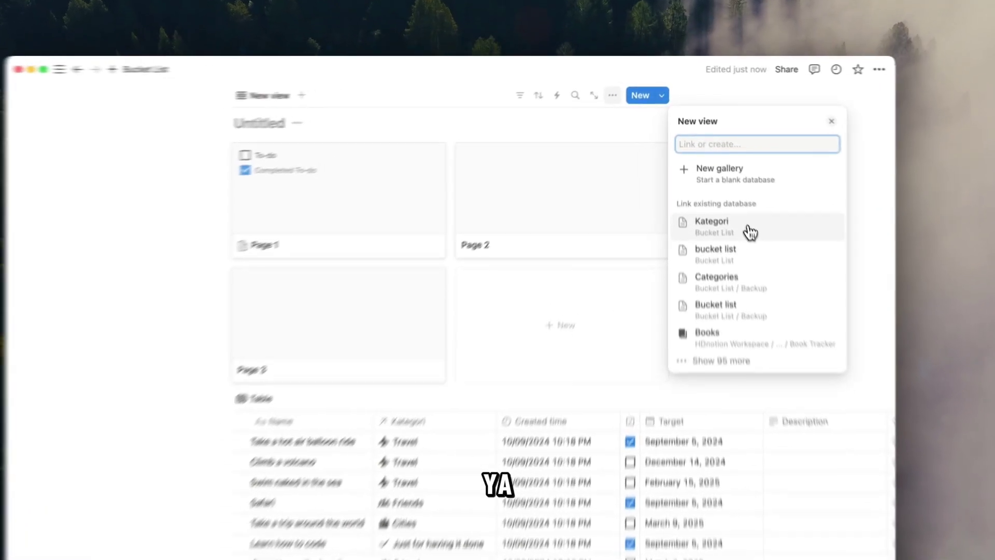
click(705, 191)
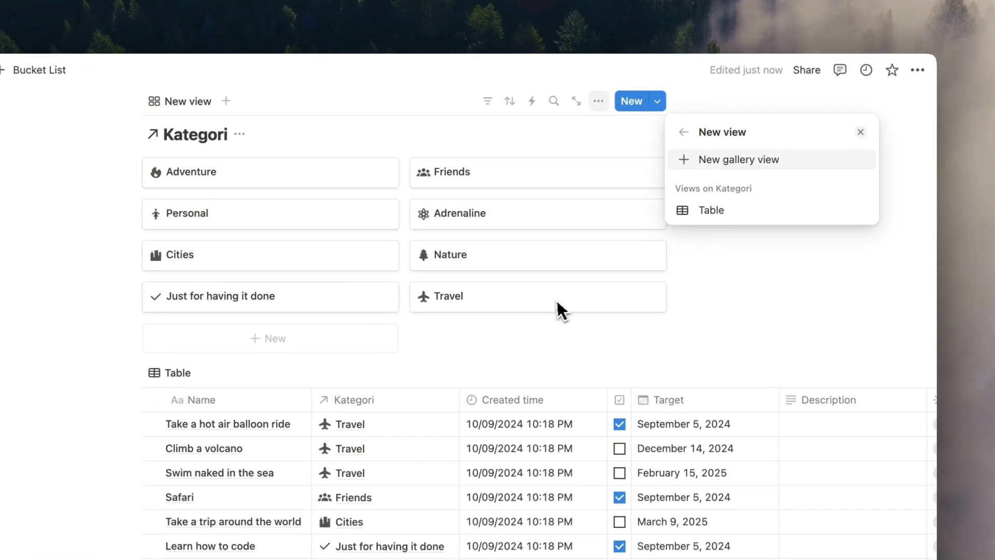
click(860, 132)
- Hide the database title of the linked Kategori gallery view
scroll(574, 262, up, 5)
click(238, 134)
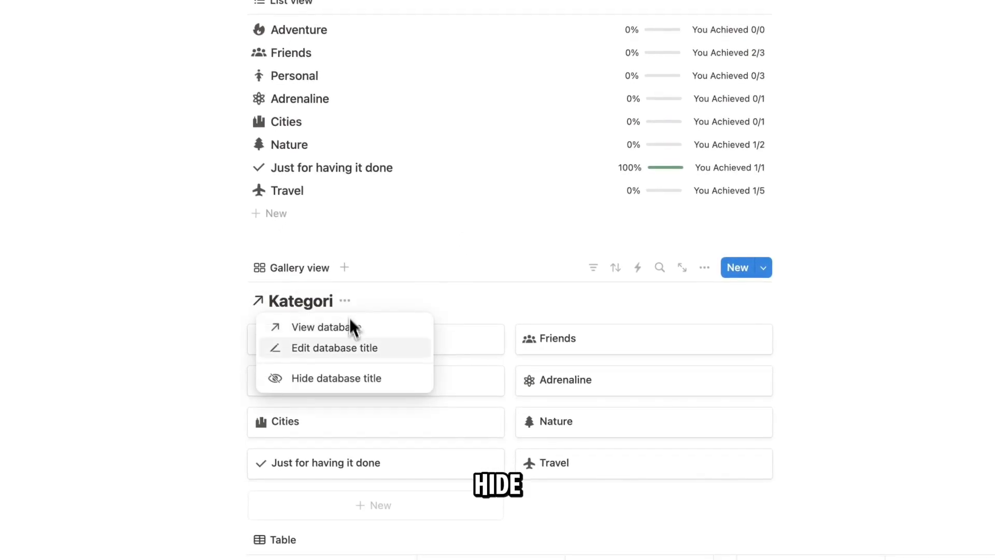
click(349, 378)
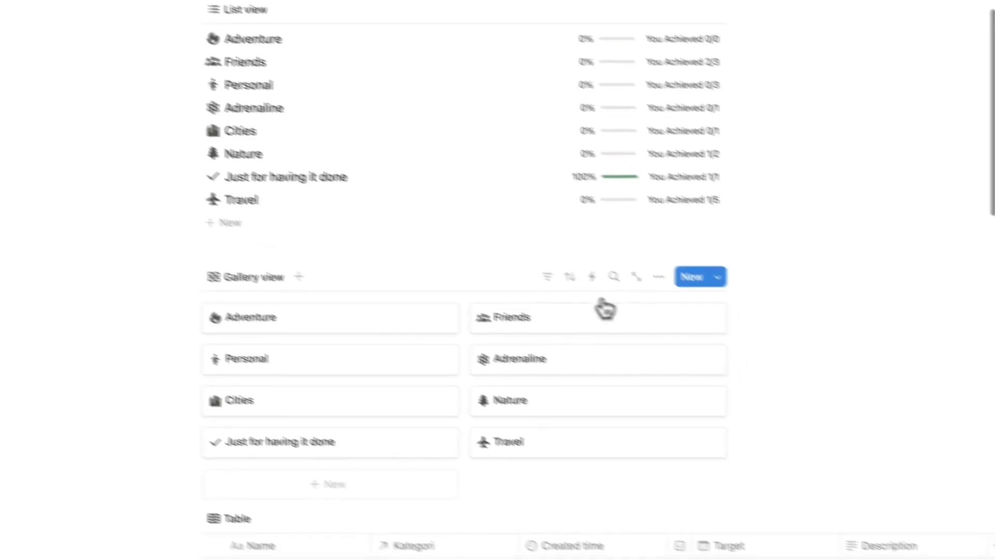
- Show the Achieved property on the Kategori gallery cards
click(663, 279)
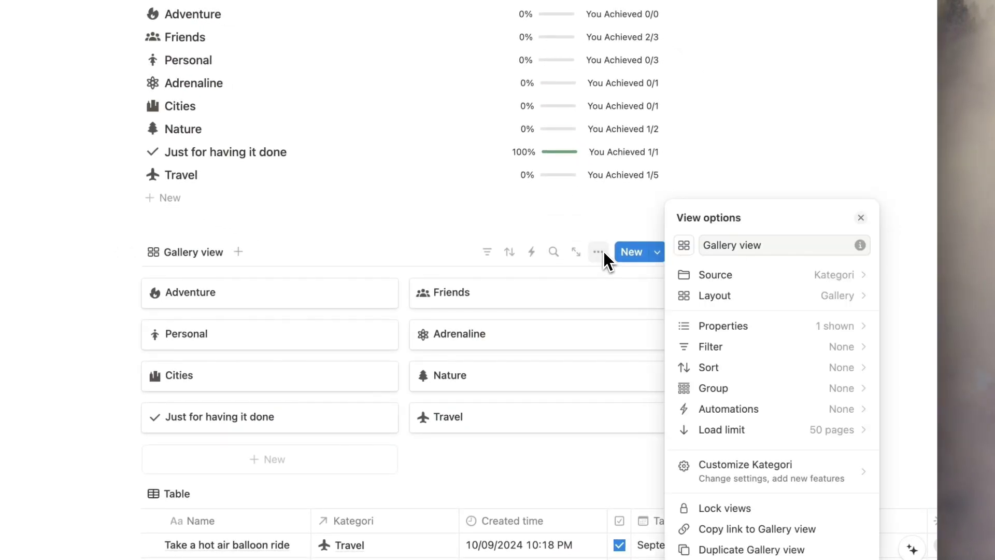
click(744, 326)
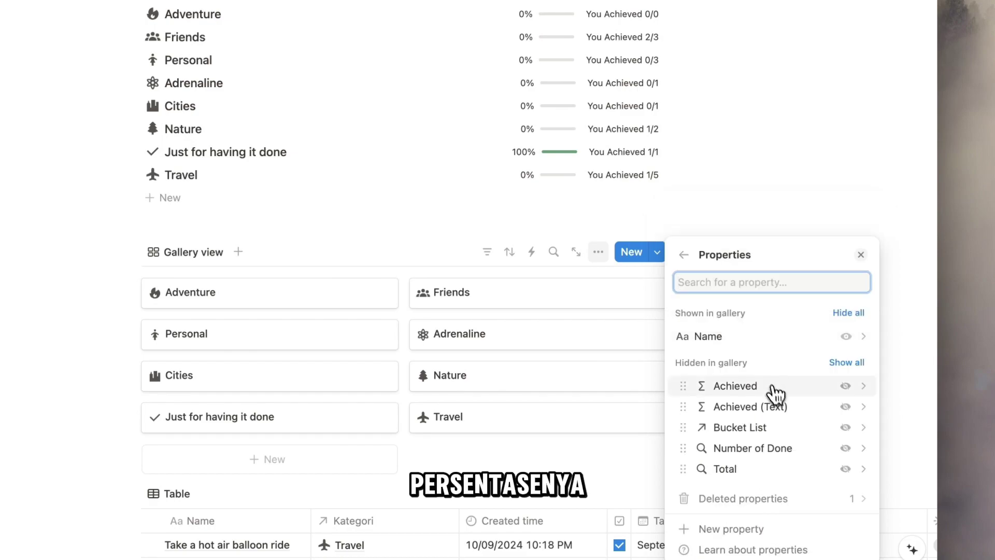
click(846, 396)
click(684, 254)
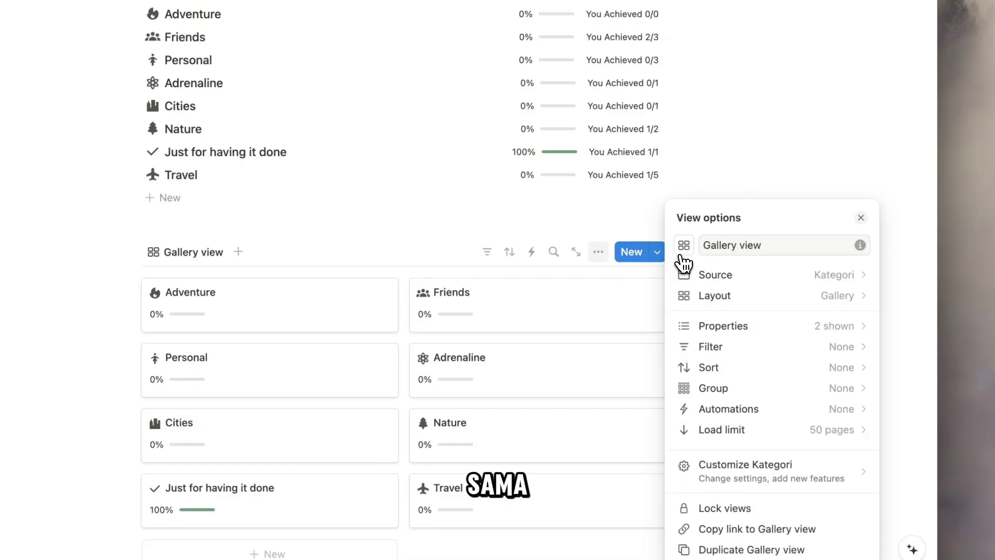
- Set the card preview of the Kategori gallery to Page cover
click(761, 298)
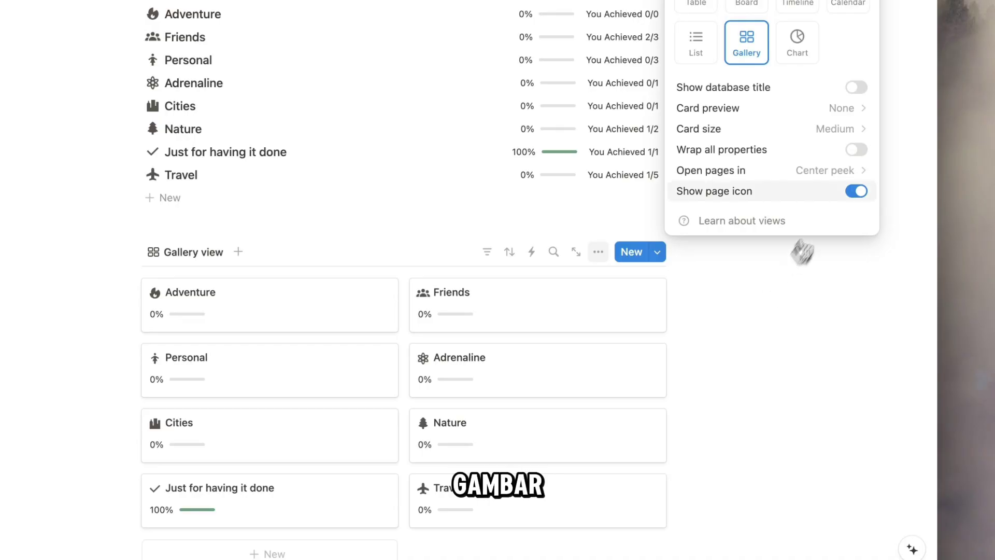
click(850, 263)
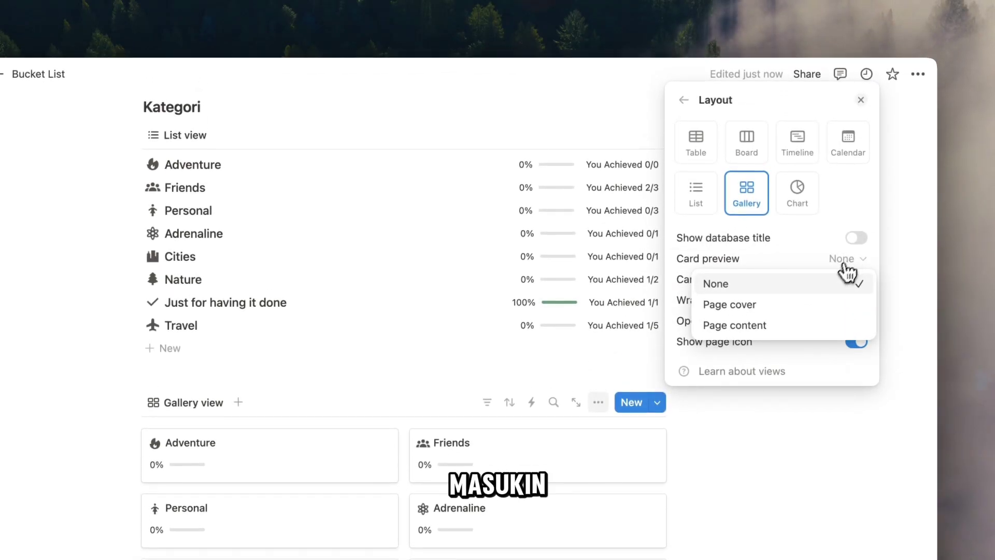
click(819, 309)
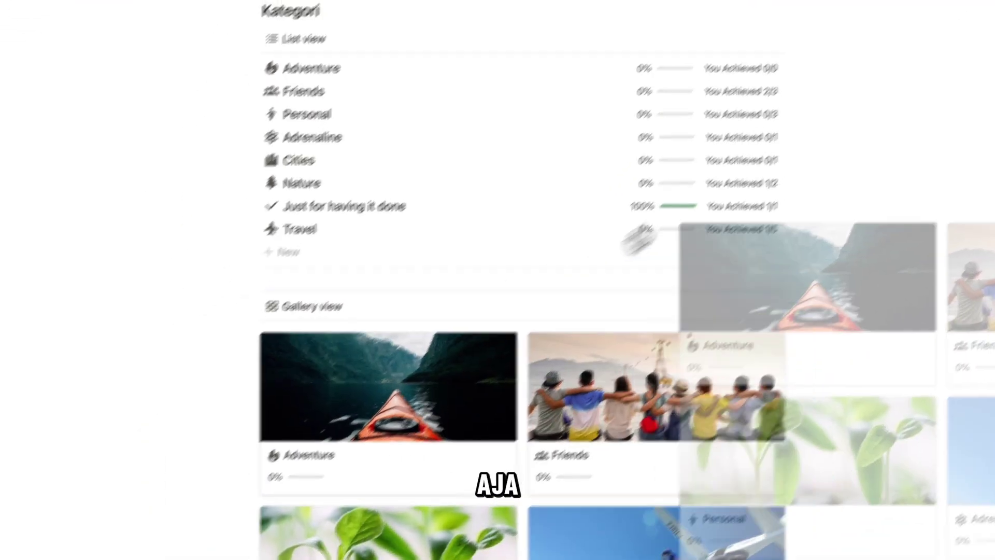
- Move the Kategori gallery beside the list view as a second column and make the page full width
drag(640, 240, 849, 63)
scroll(567, 202, up, 3)
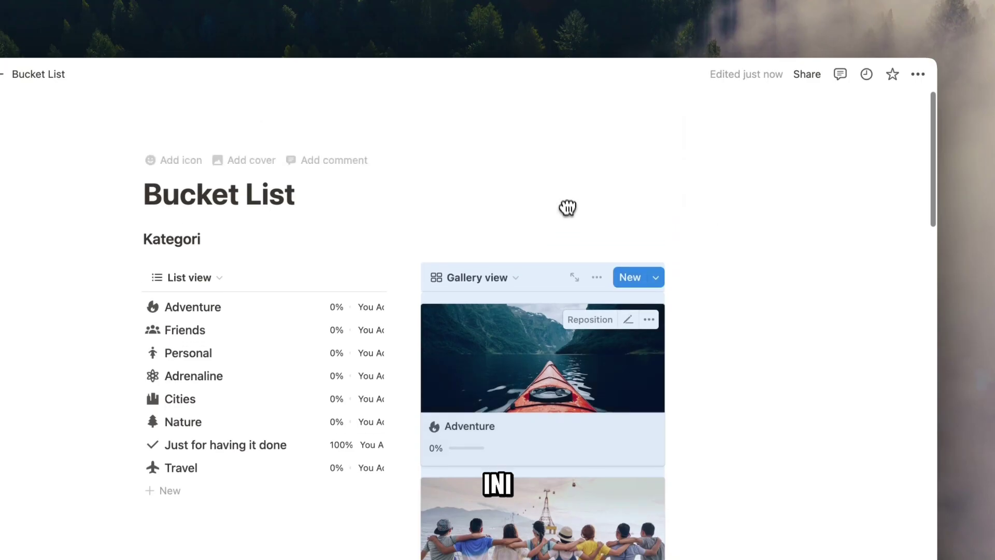
click(925, 76)
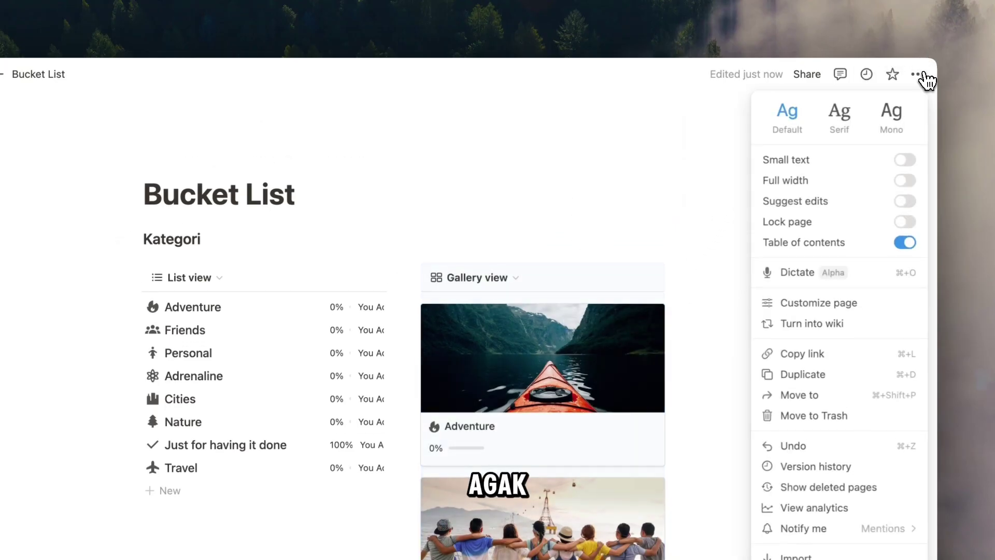
click(906, 181)
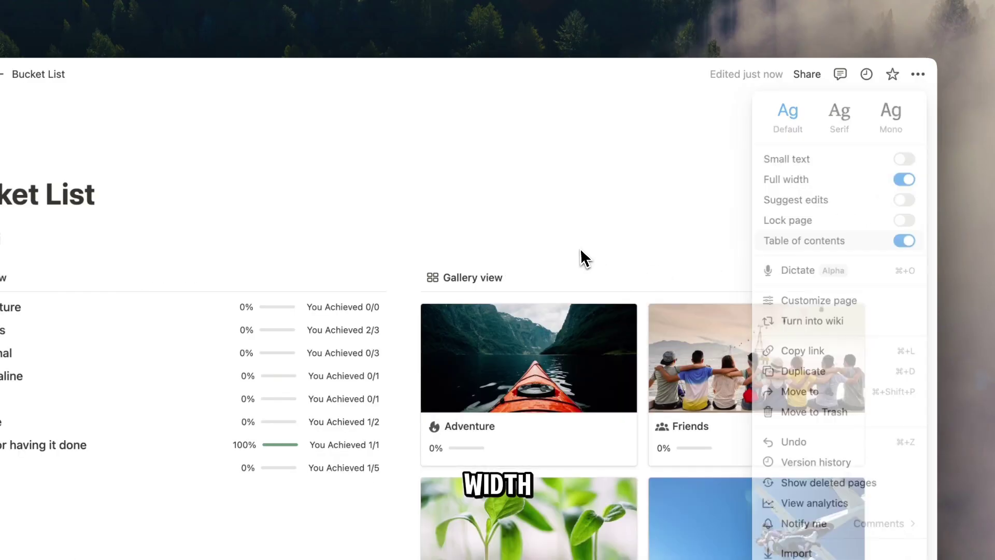
click(580, 248)
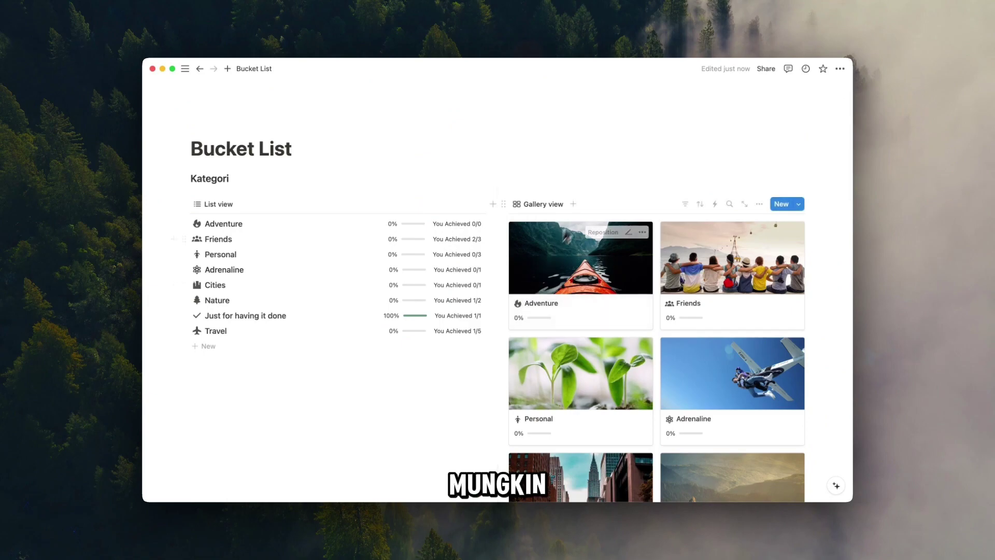
- Set the load limit of the Kategori gallery view to 10 pages
click(759, 203)
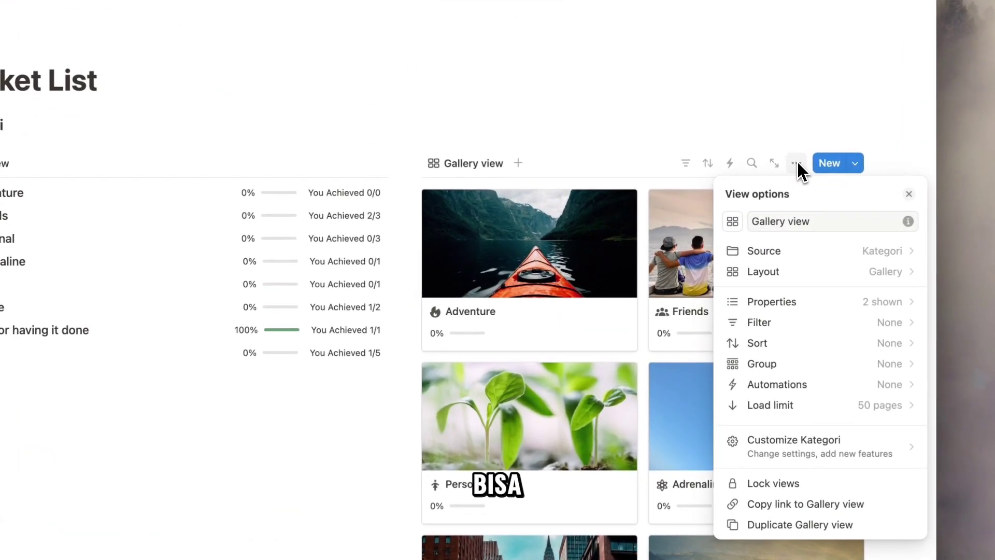
click(858, 406)
click(852, 432)
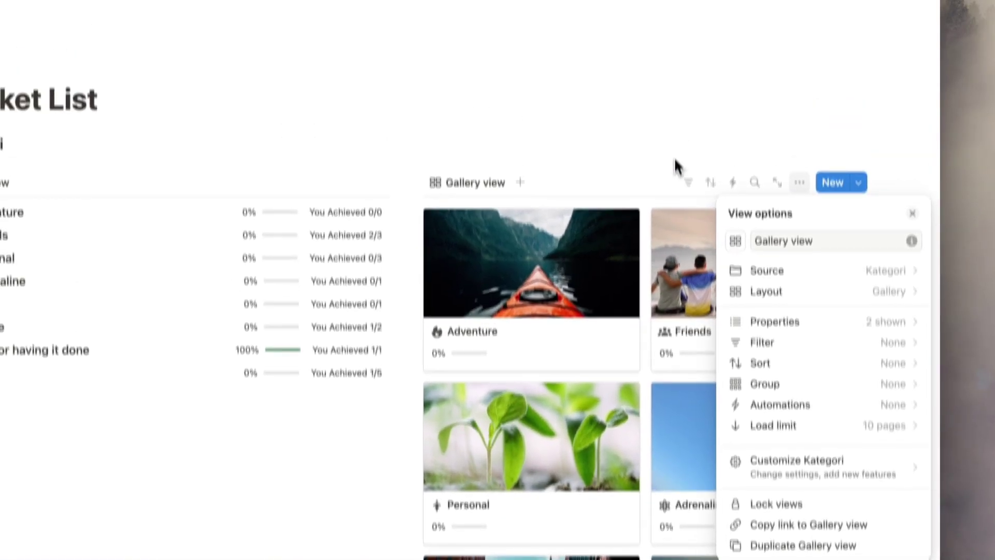
click(672, 95)
scroll(644, 243, down, 7)
scroll(645, 244, up, 4)
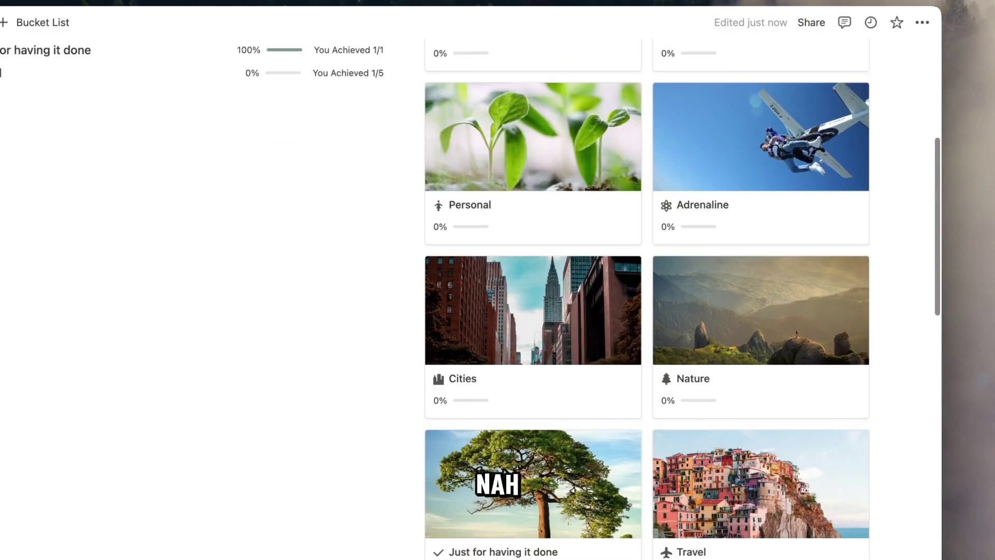
scroll(645, 246, up, 4)
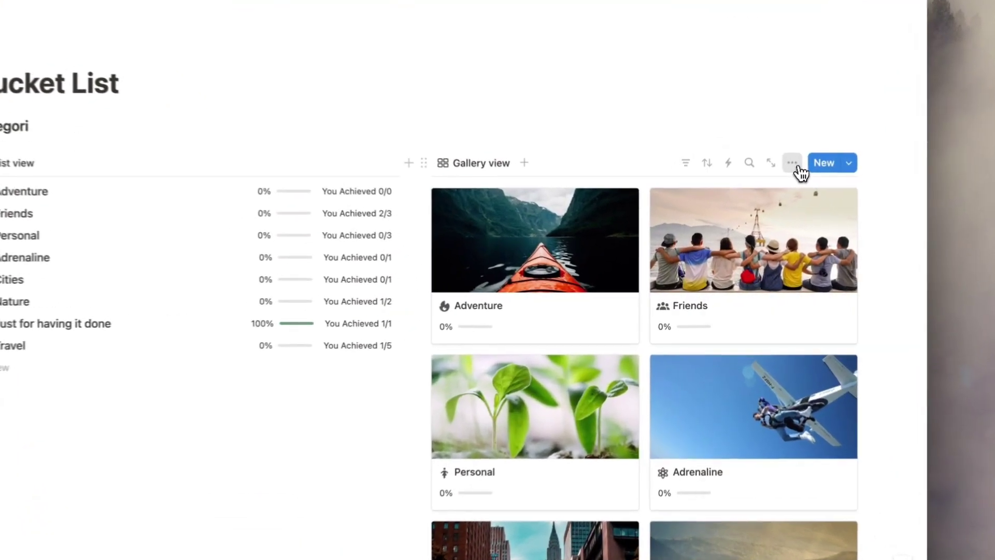
click(761, 206)
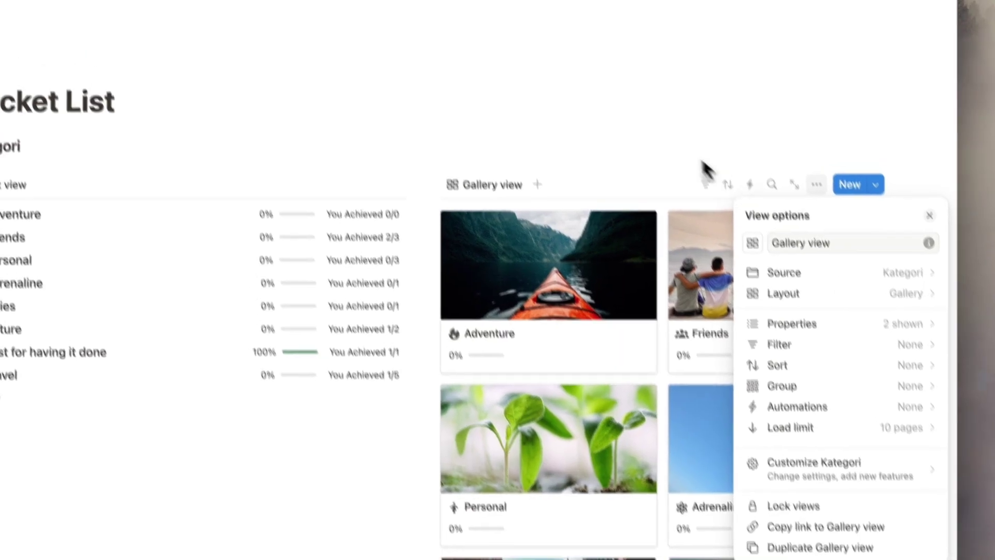
click(682, 121)
- Turn the original inline Kategori table below the bucket list table into a page
scroll(430, 255, down, 9)
scroll(482, 311, down, 3)
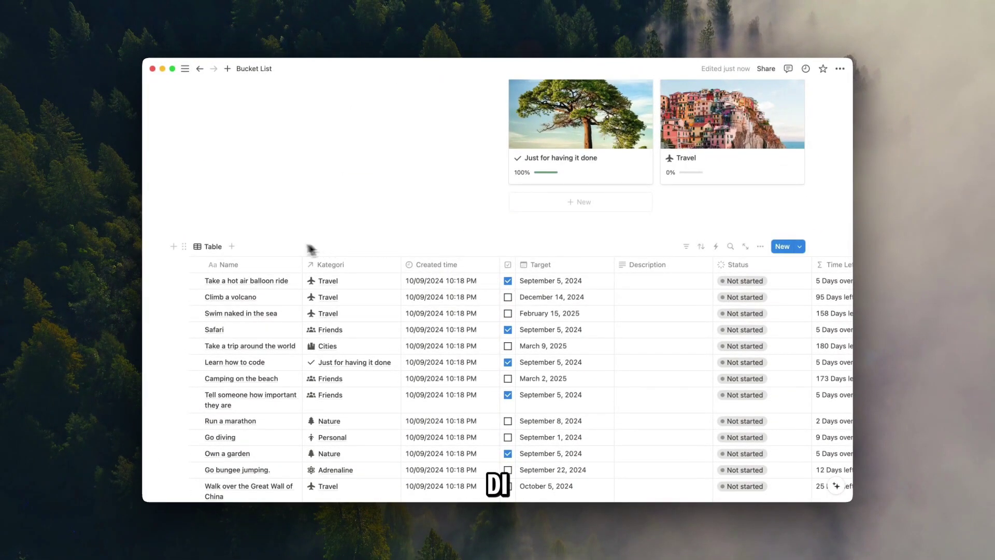
scroll(229, 247, down, 10)
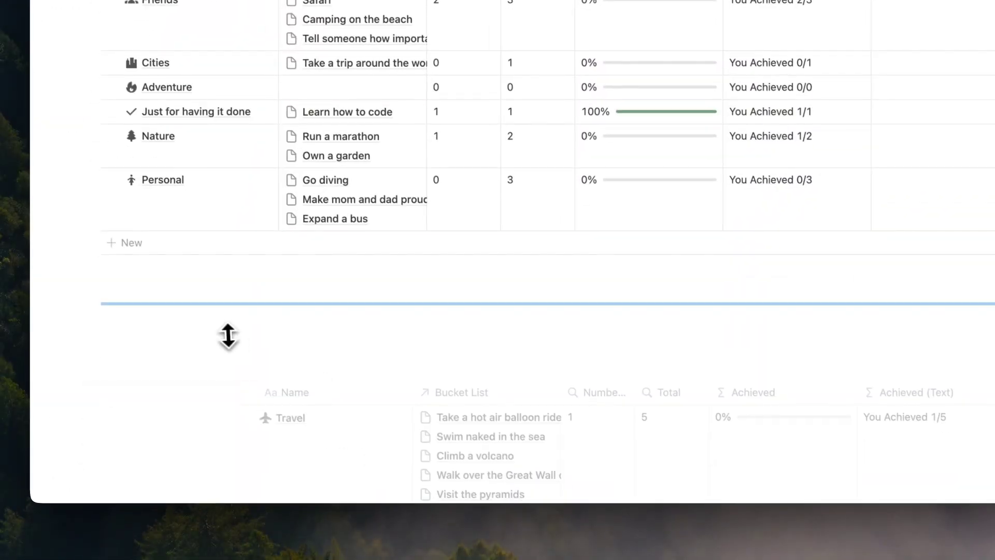
drag(226, 337, 213, 289)
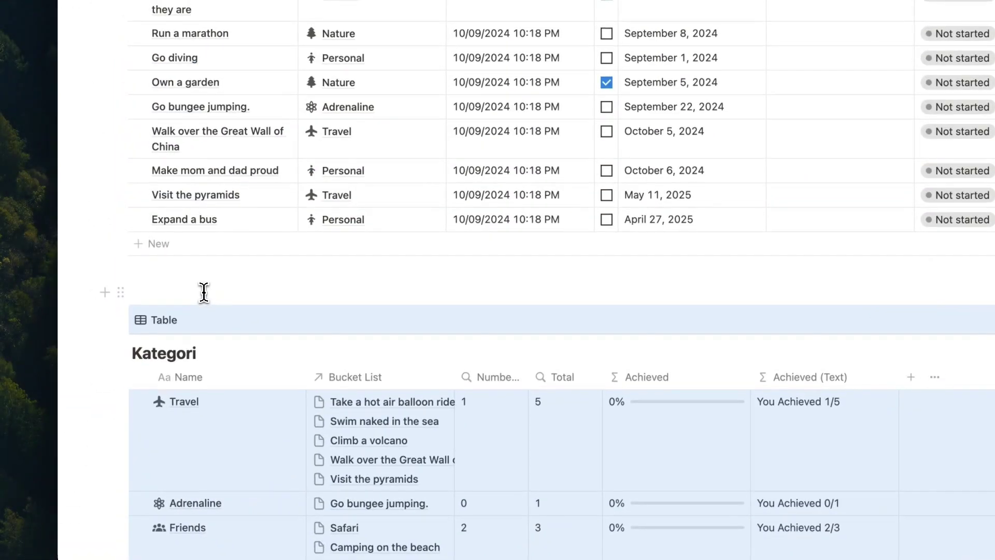
click(203, 292)
click(121, 318)
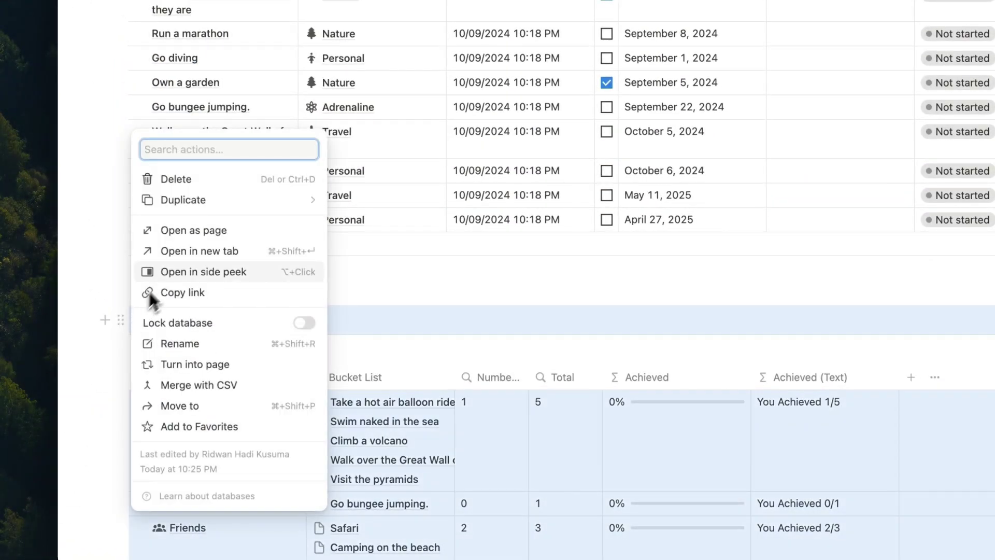
click(254, 366)
click(259, 308)
click(446, 424)
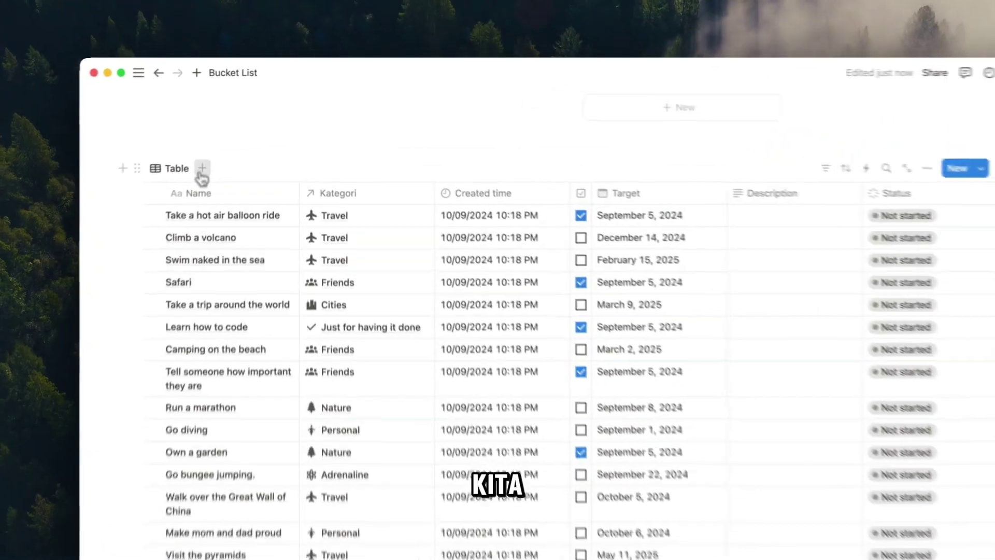
- Add a Gallery view to the bucket list database next to its Table view
click(232, 138)
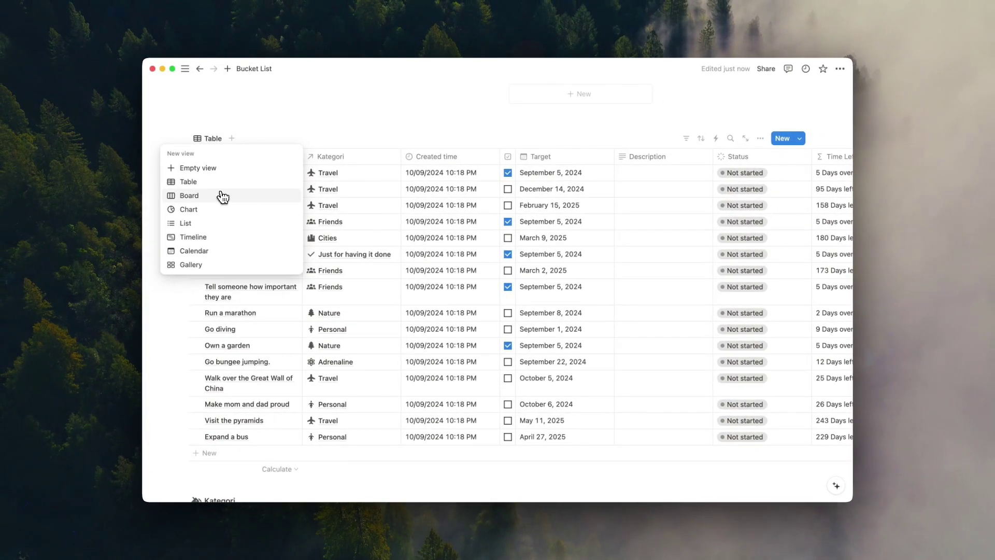
click(223, 264)
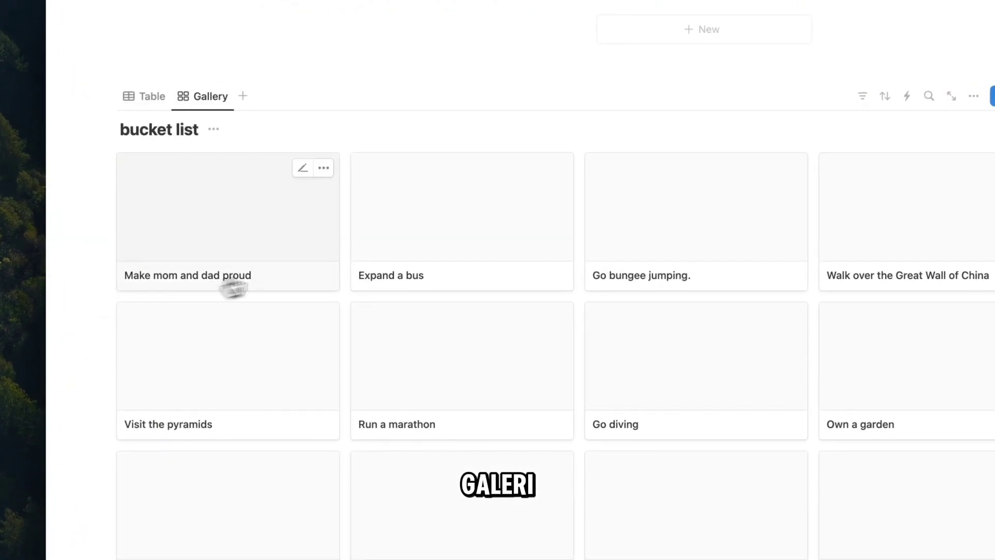
scroll(559, 306, down, 6)
scroll(570, 305, up, 7)
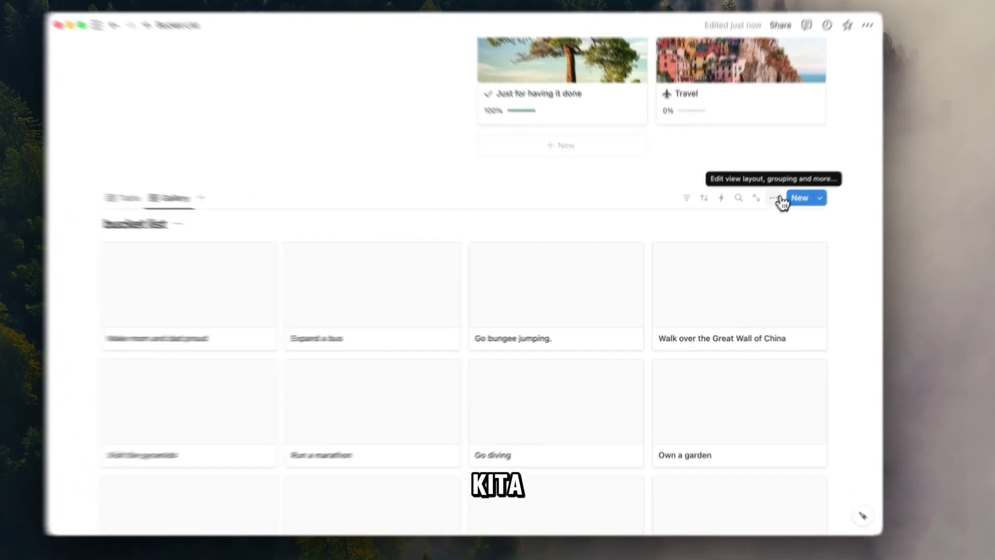
- Show the Priority, Target and Time Left properties on the bucket list gallery cards
click(760, 215)
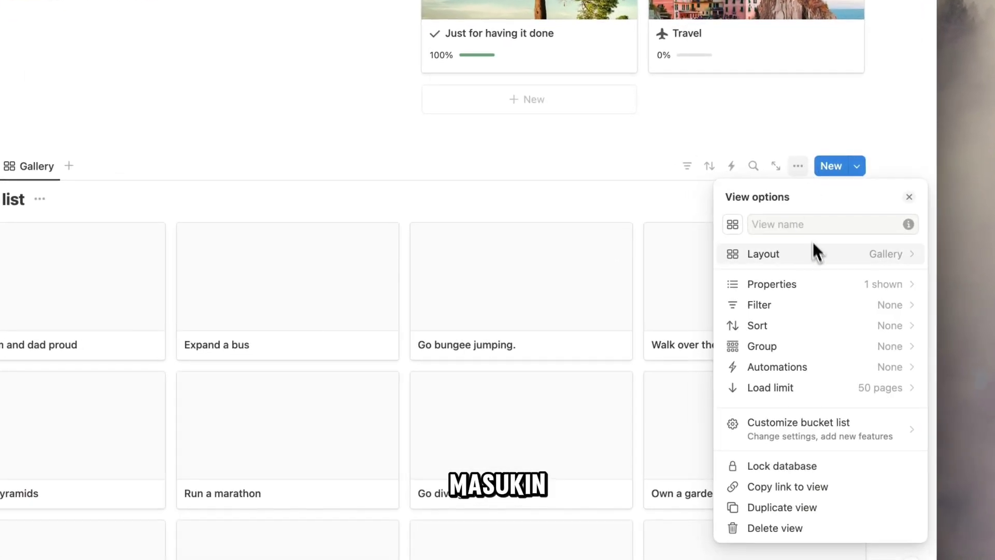
click(832, 284)
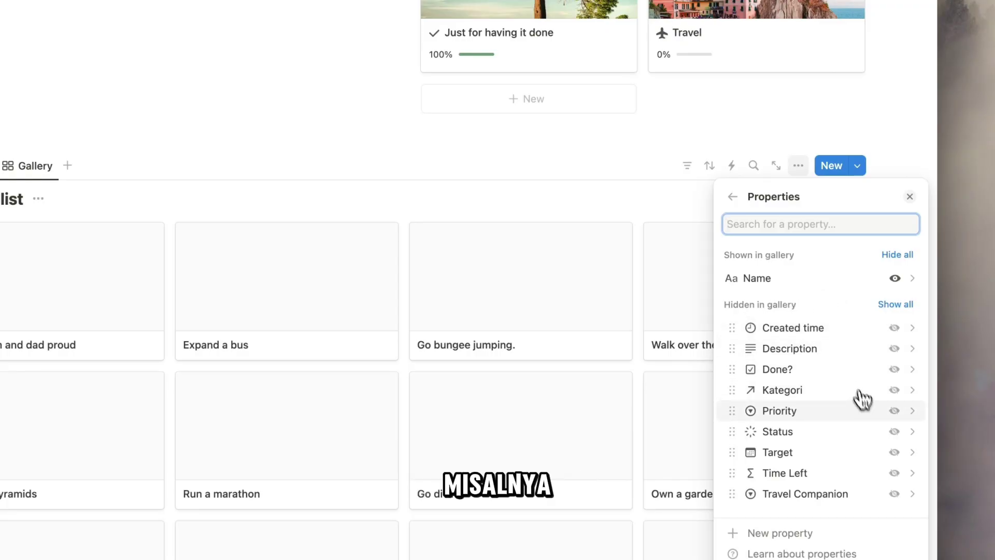
click(895, 320)
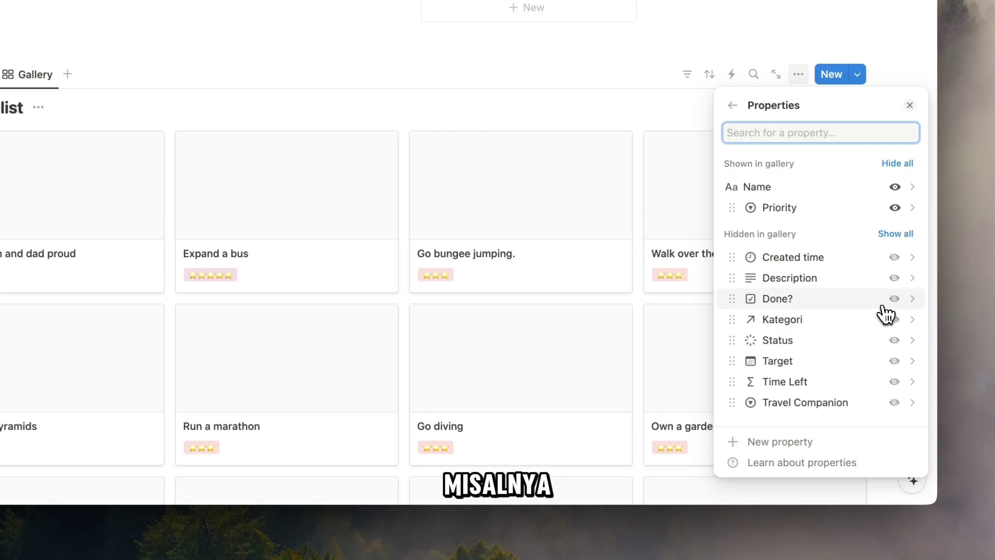
click(895, 361)
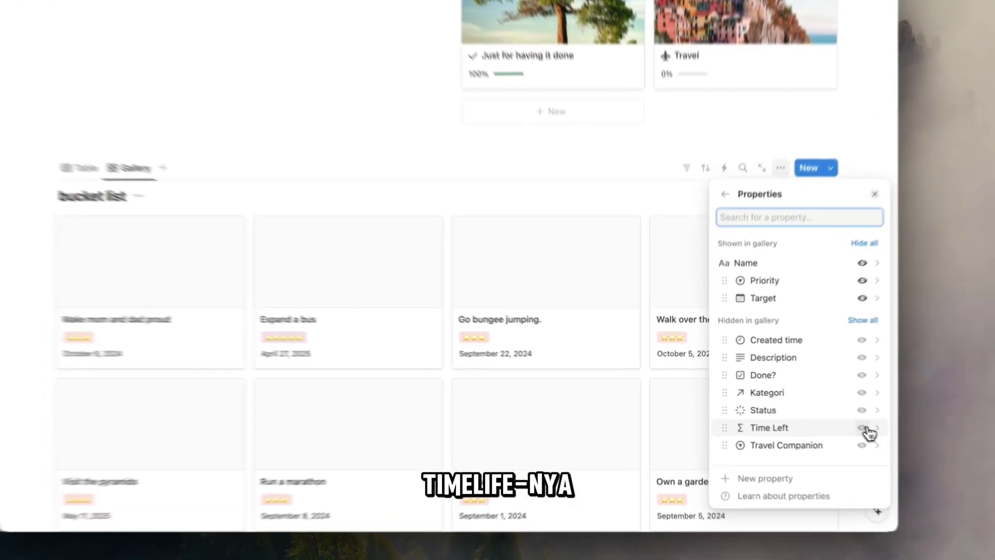
click(826, 420)
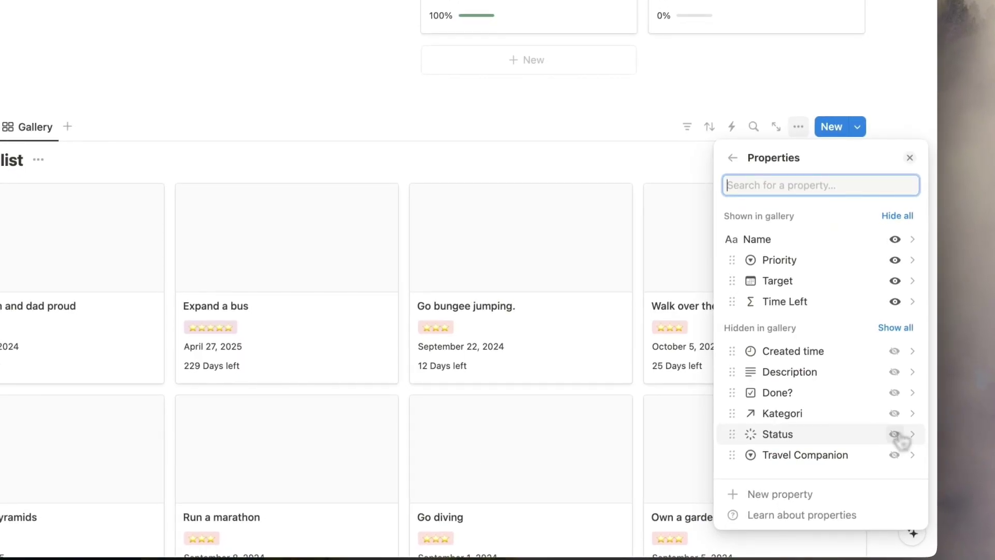
click(909, 157)
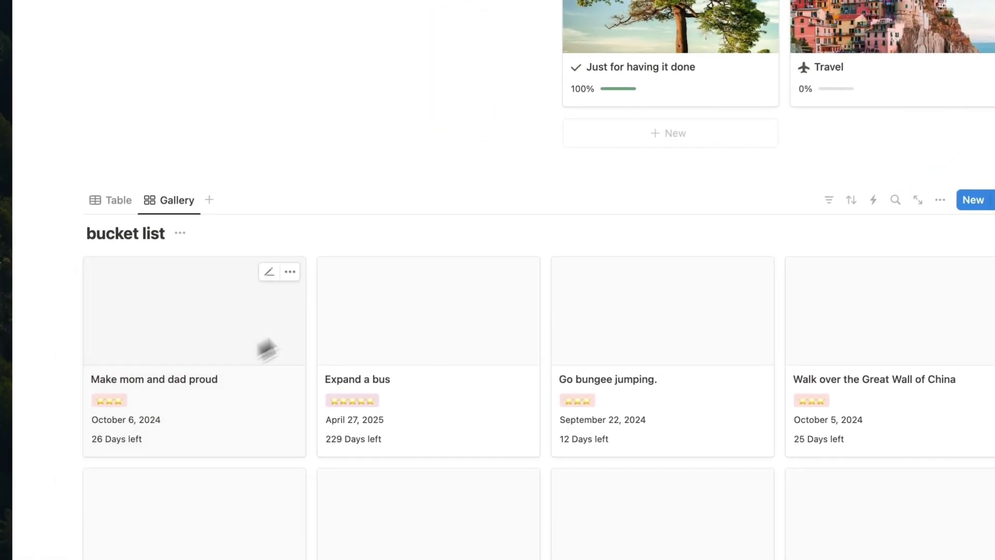
- Set the card preview of the bucket list gallery to Page cover
click(939, 199)
click(840, 311)
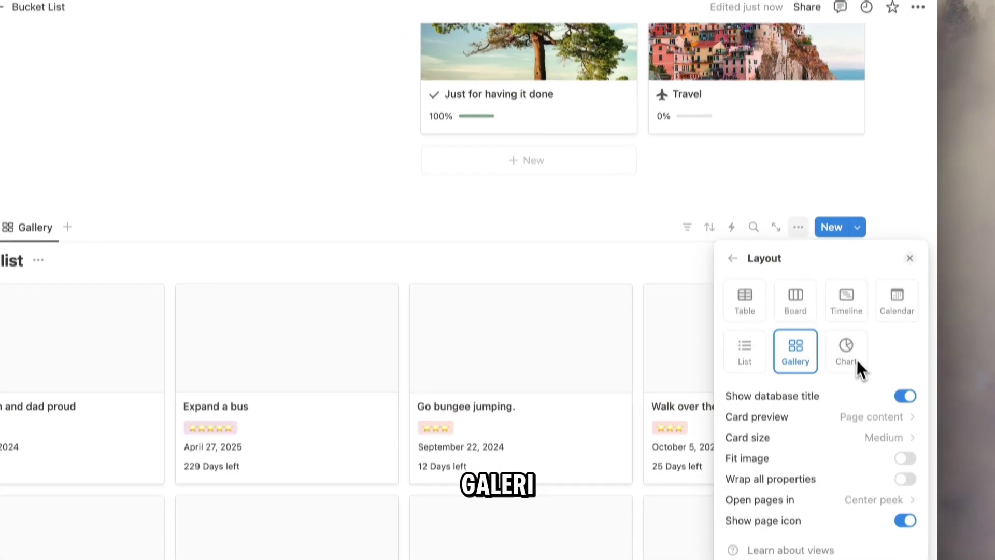
click(875, 418)
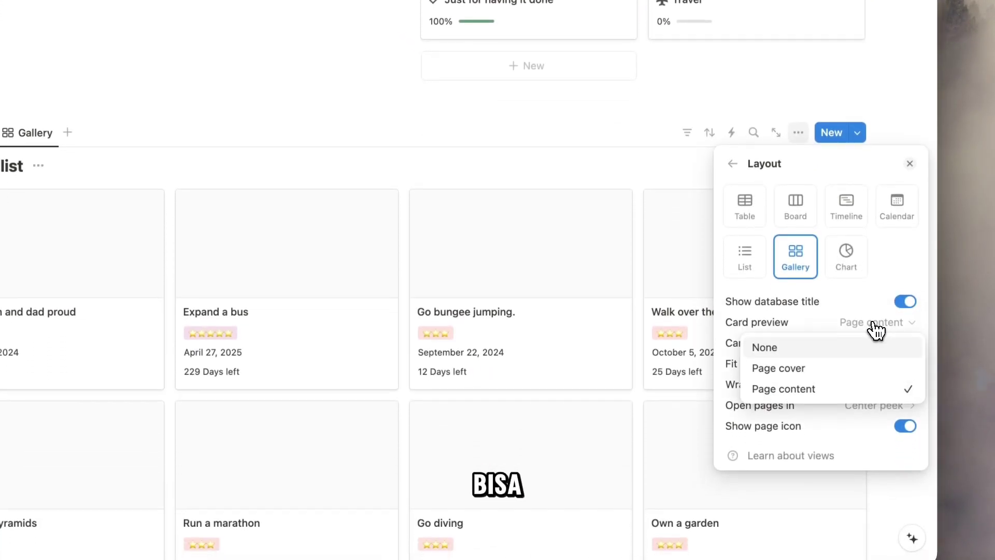
click(851, 368)
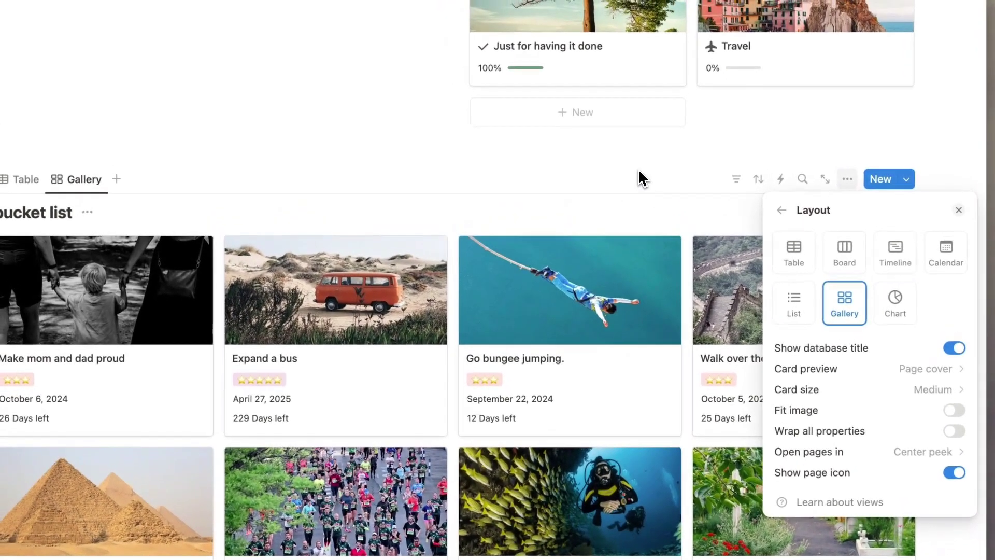
click(639, 177)
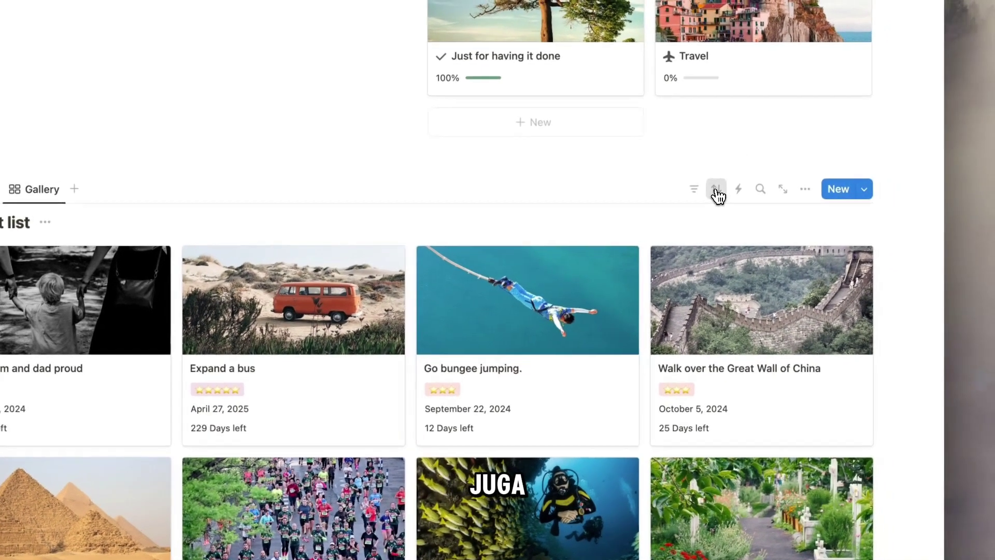
- Sort the bucket list gallery by Time Left in ascending order
click(759, 181)
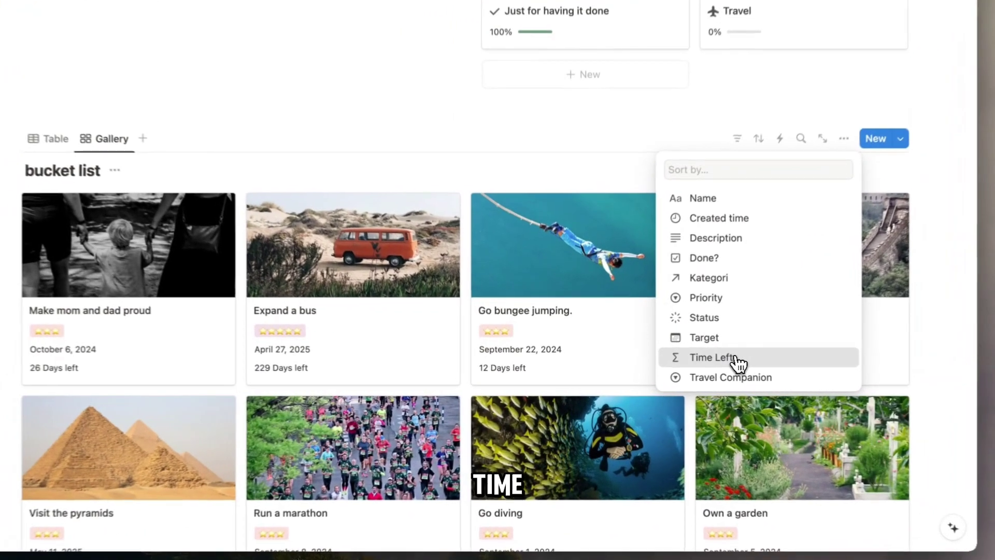
click(673, 367)
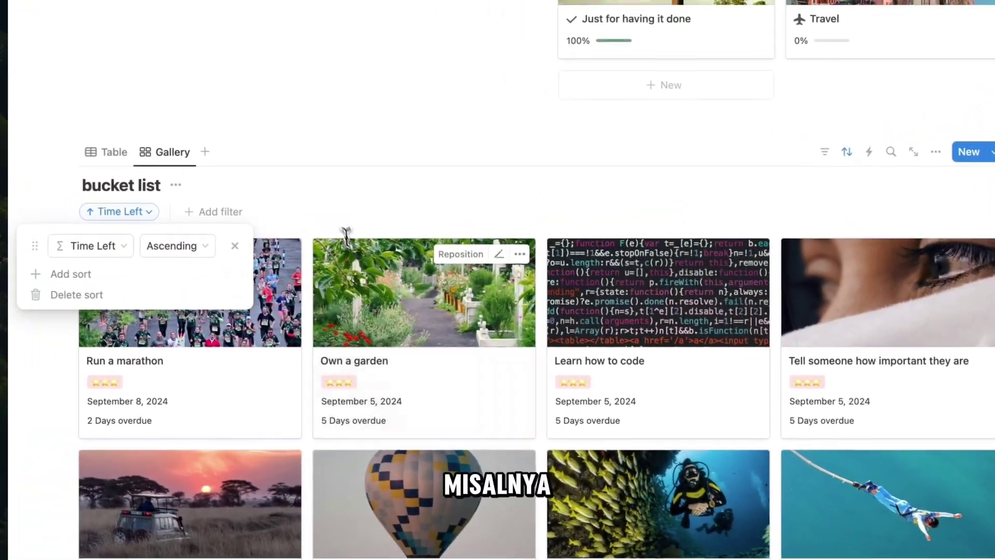
click(290, 182)
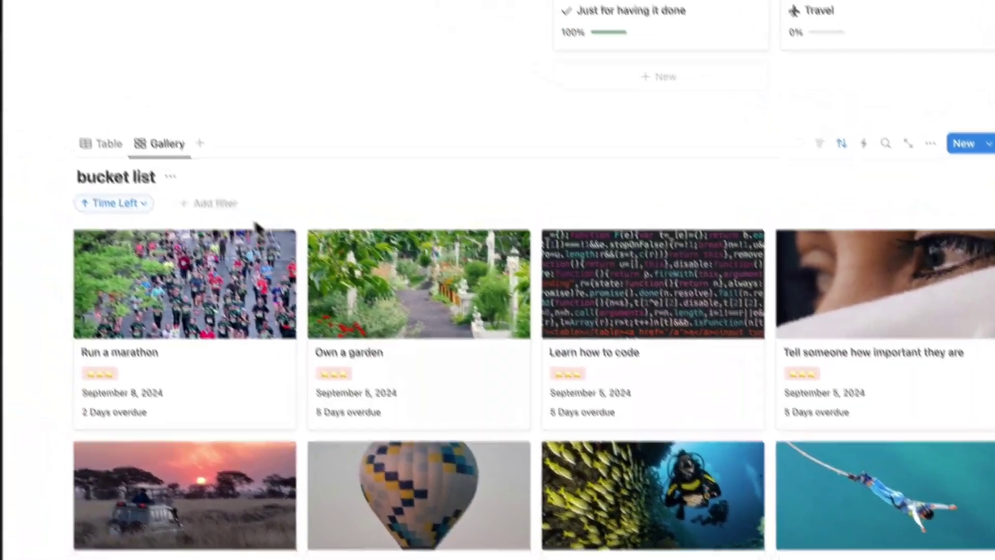
- Rename the bucket list's Gallery view to All and place it ahead of the Table view
click(81, 110)
click(236, 267)
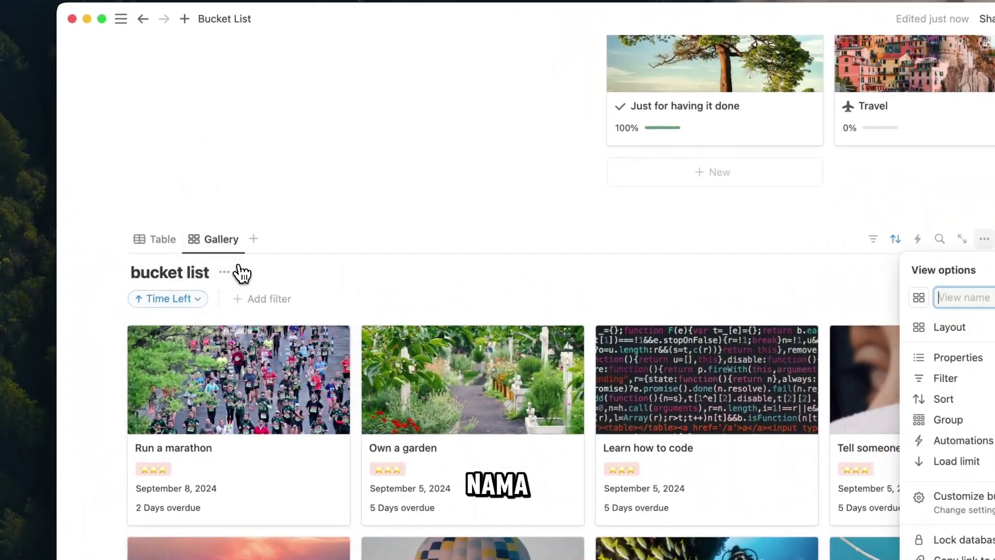
click(253, 159)
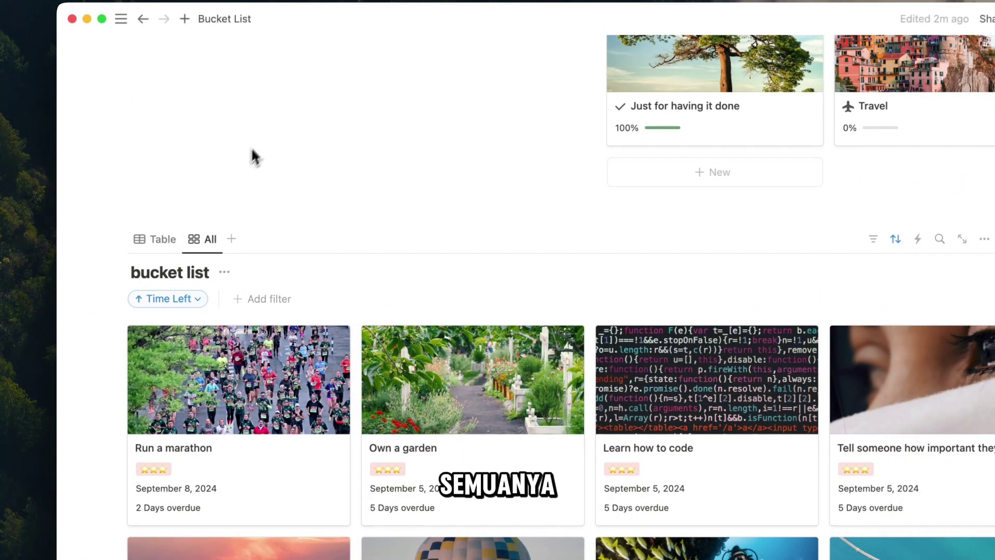
- Duplicate the All view and name the copy Travel
click(165, 243)
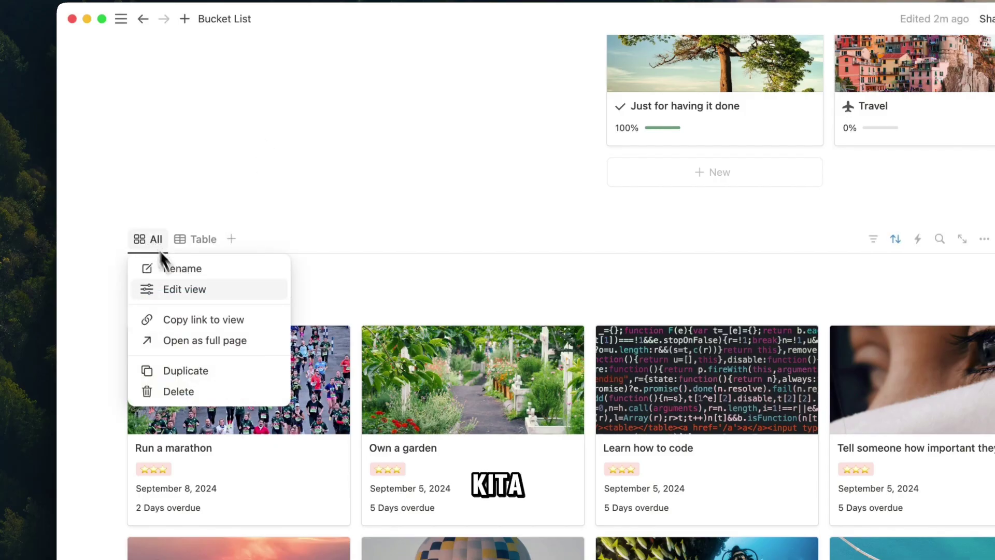
click(226, 369)
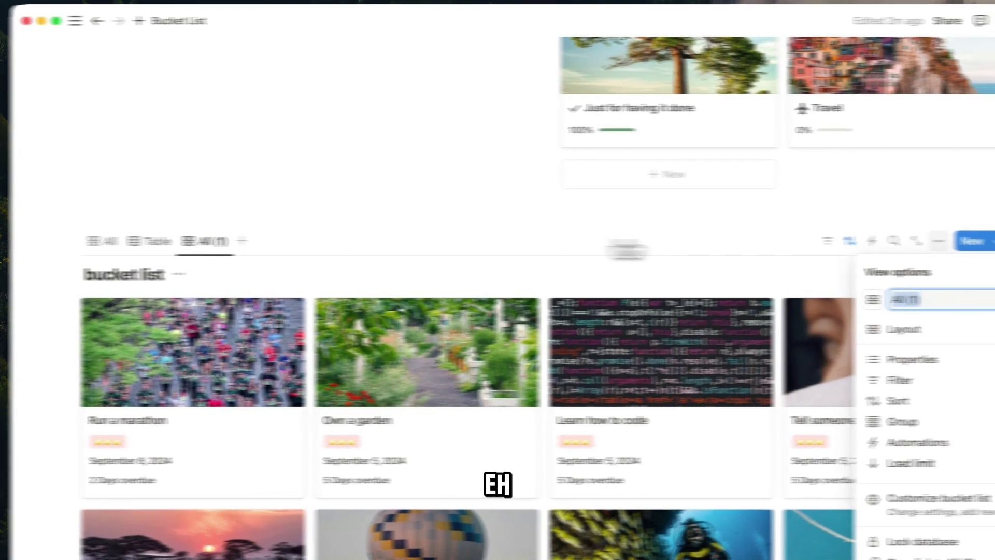
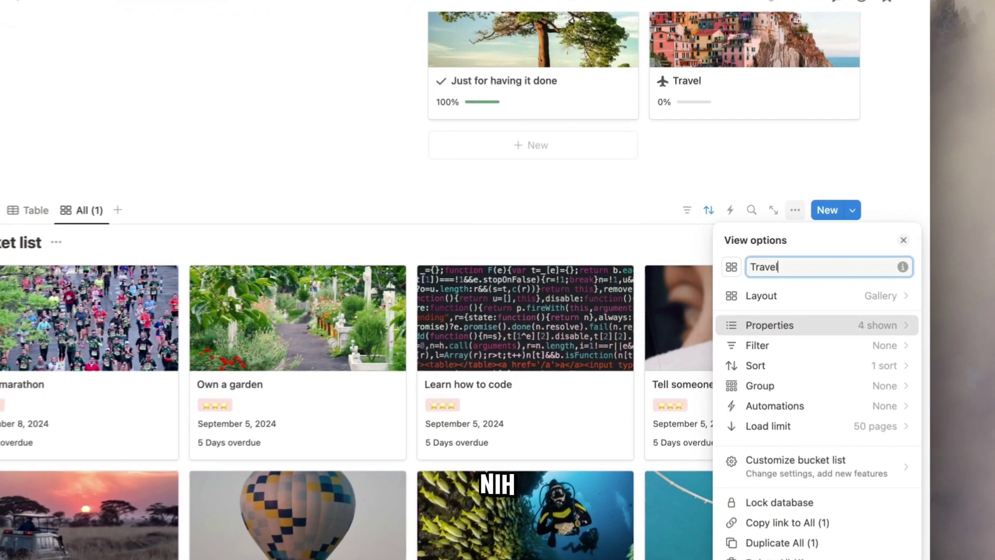
click(778, 294)
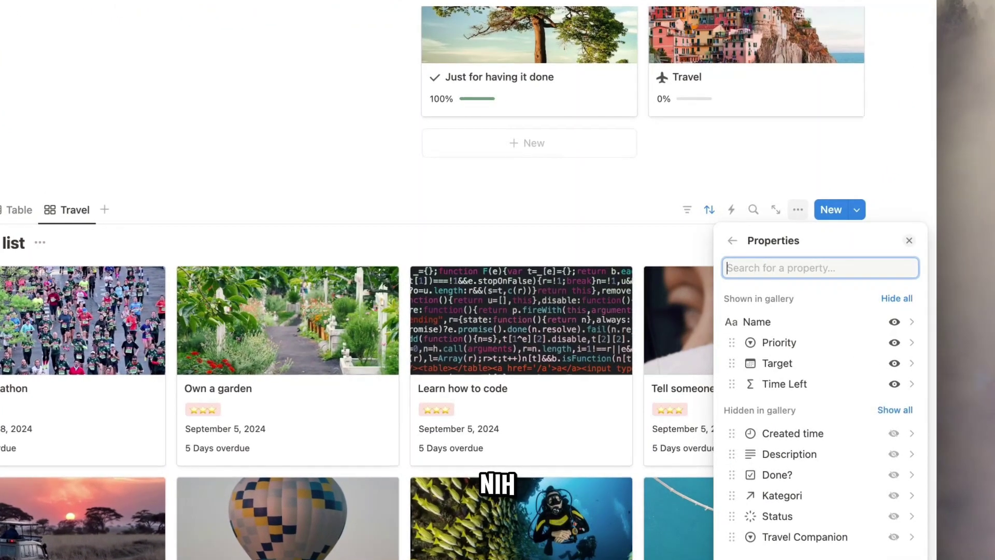
click(739, 246)
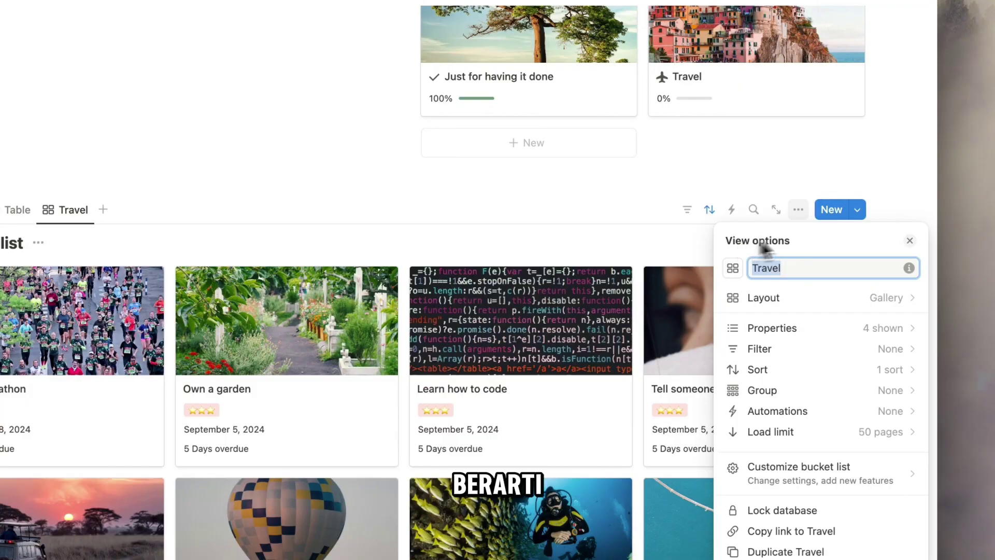
click(912, 242)
- Filter the Travel view so that Kategori contains Travel
click(690, 209)
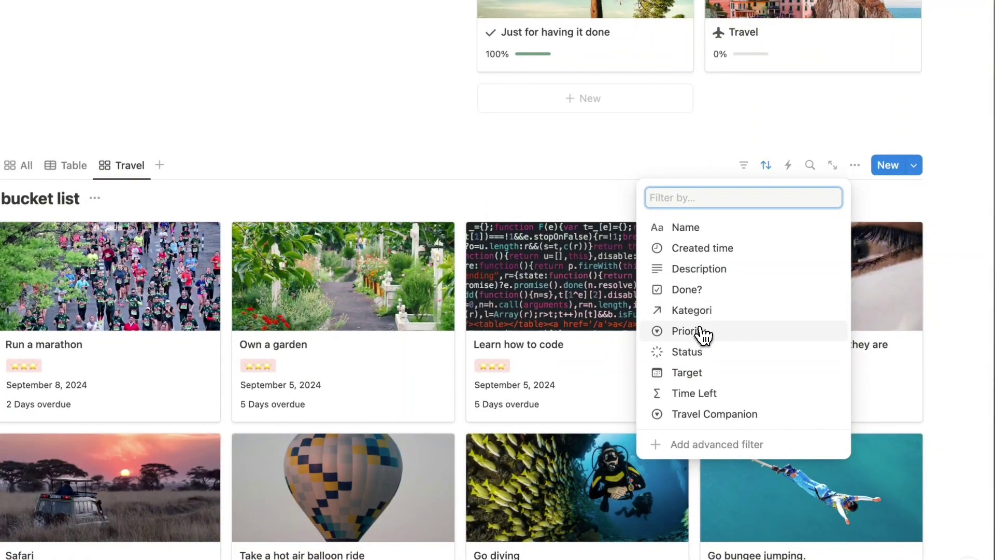
click(692, 311)
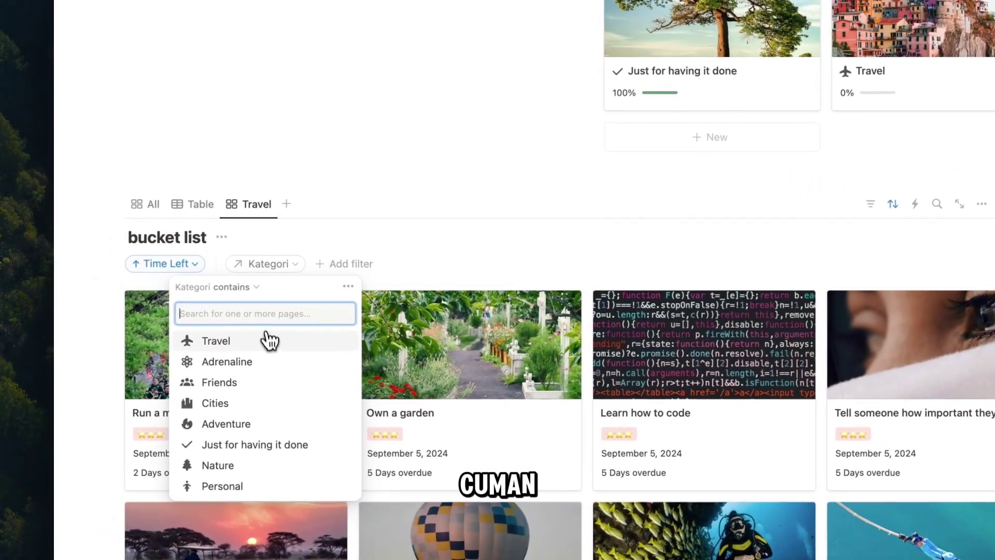
click(269, 341)
click(373, 213)
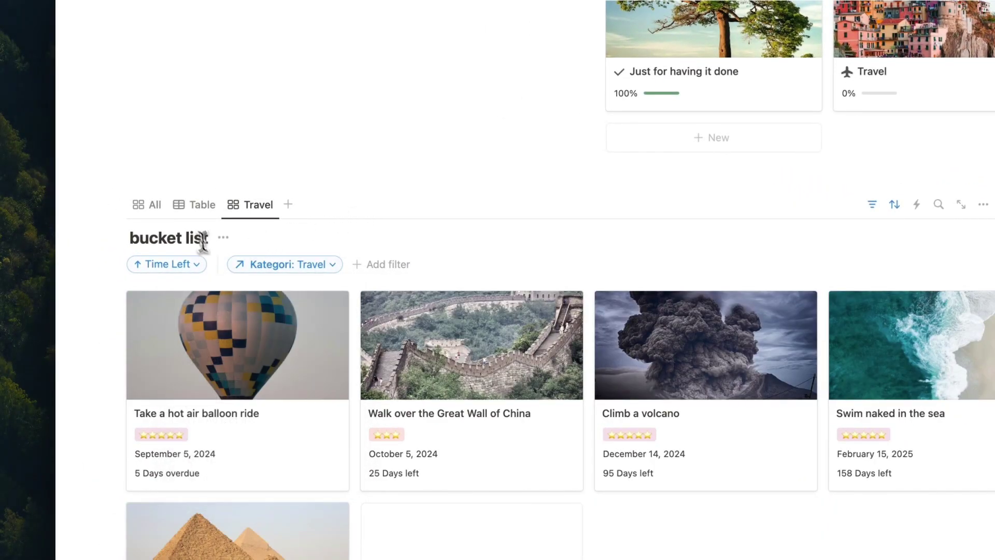
- Hide the database title in both the Travel view and the All view of the bucket list
click(222, 238)
click(233, 313)
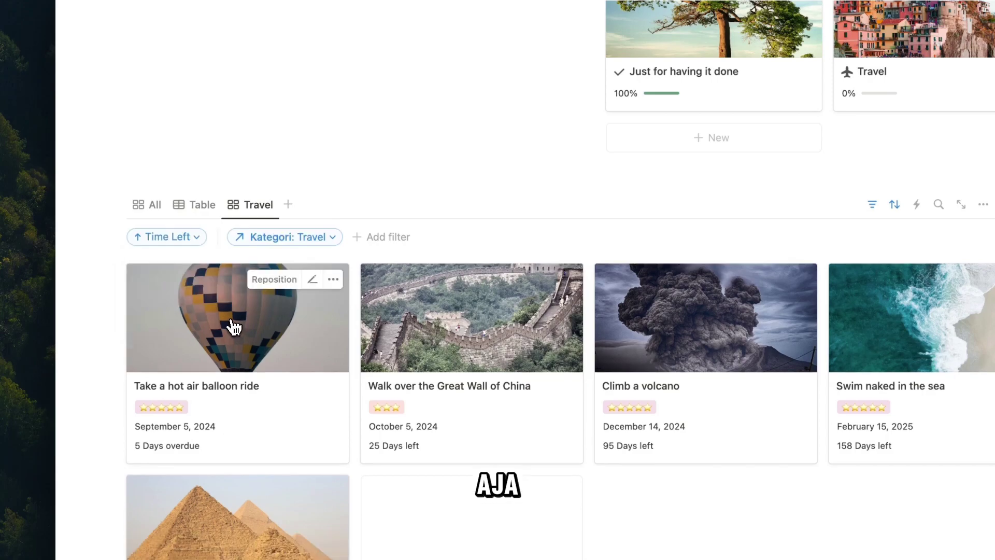
click(157, 207)
click(222, 238)
click(241, 314)
- Duplicate the Travel view and name the copy Adrenaline
click(252, 206)
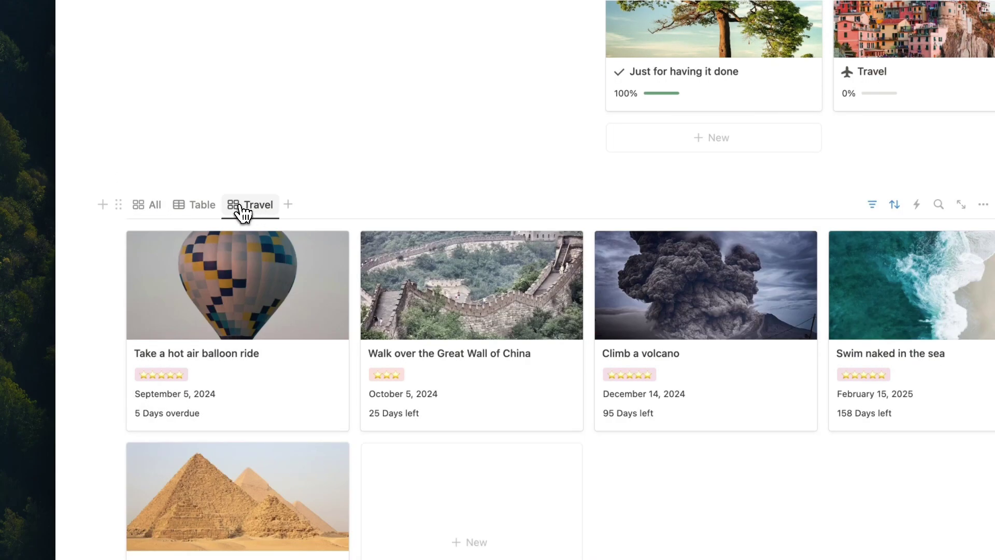
click(243, 206)
click(300, 356)
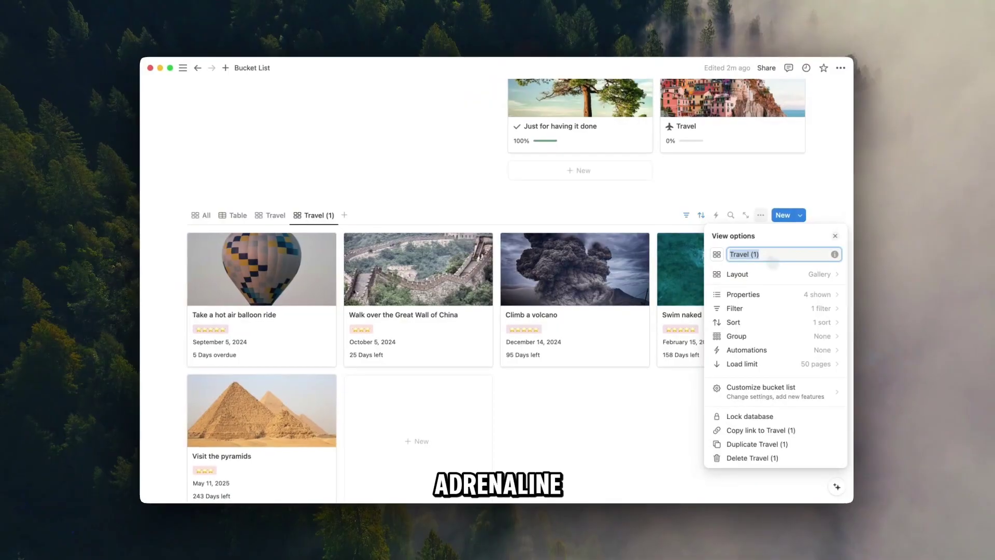
text(ADr)
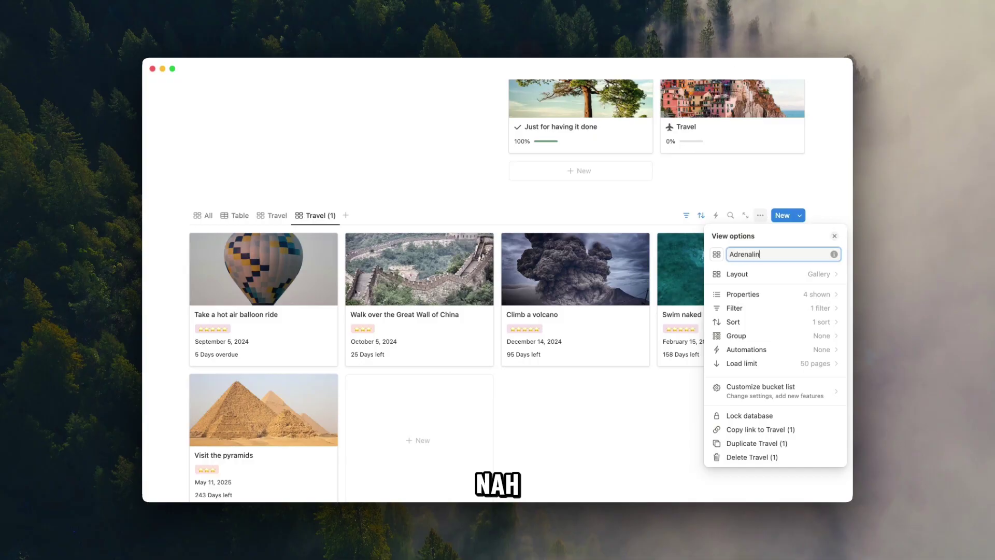
click(581, 208)
- Replace Travel with Adrenaline in the Kategori filter of the Adrenaline view
click(686, 215)
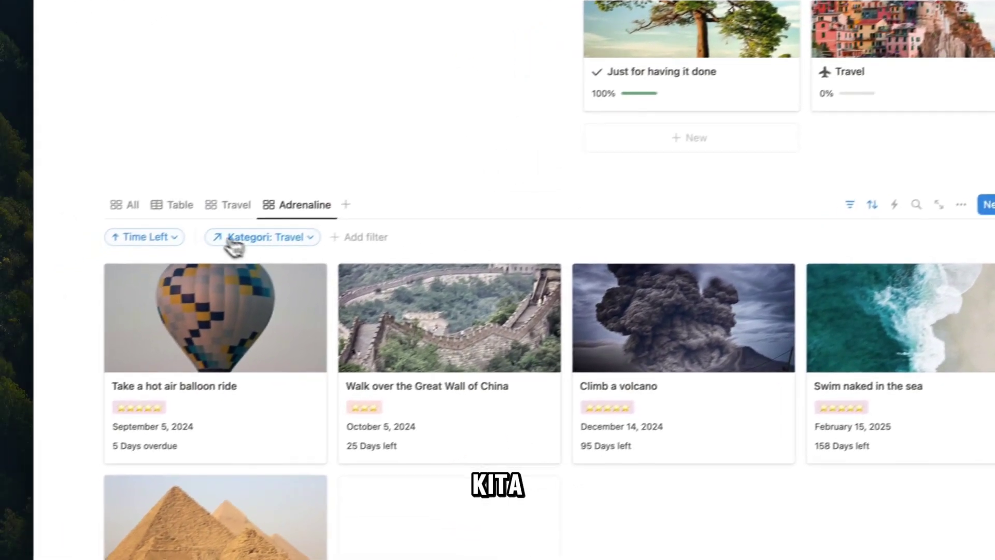
click(175, 236)
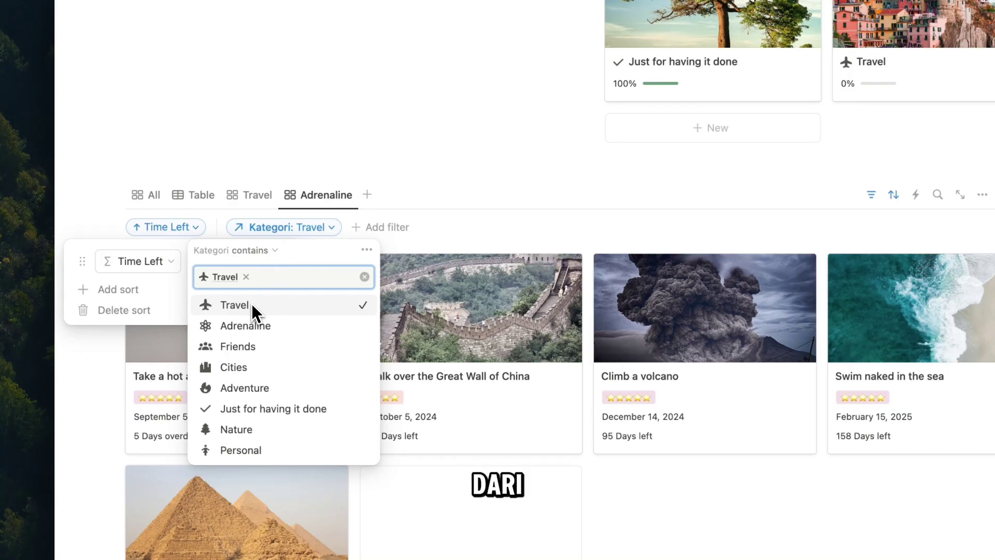
click(247, 277)
click(264, 324)
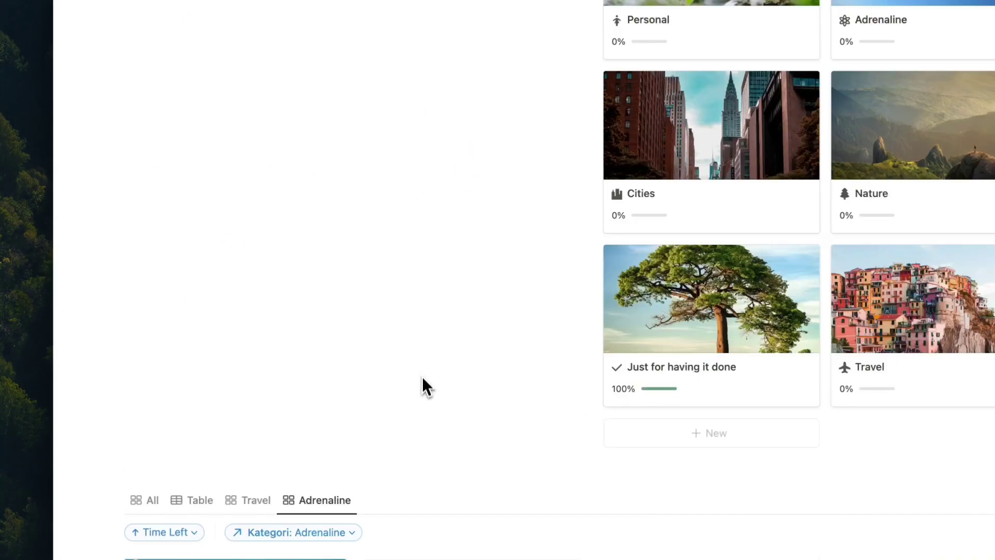
- Reorder the bucket list views as All, Adrenaline, Travel, Table
scroll(422, 377, down, 5)
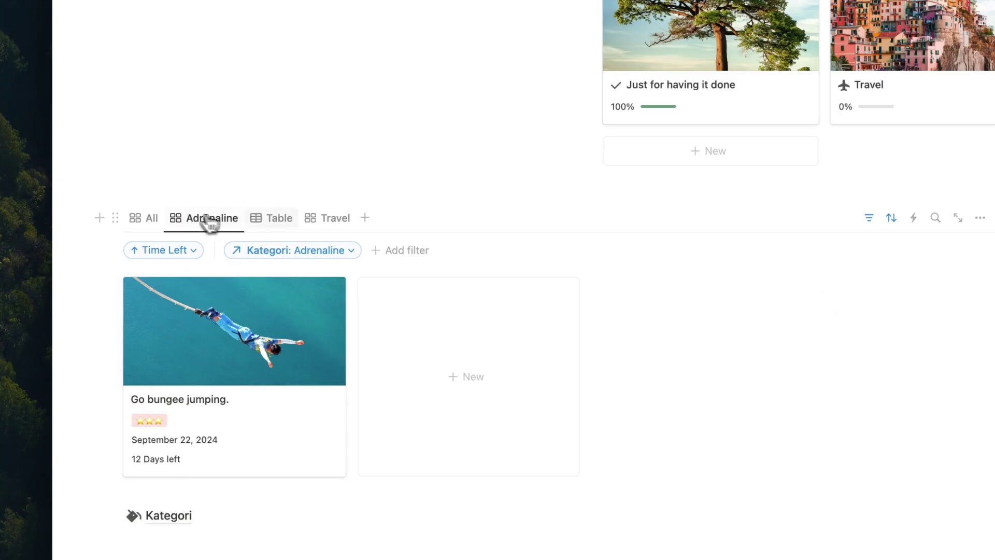
click(290, 224)
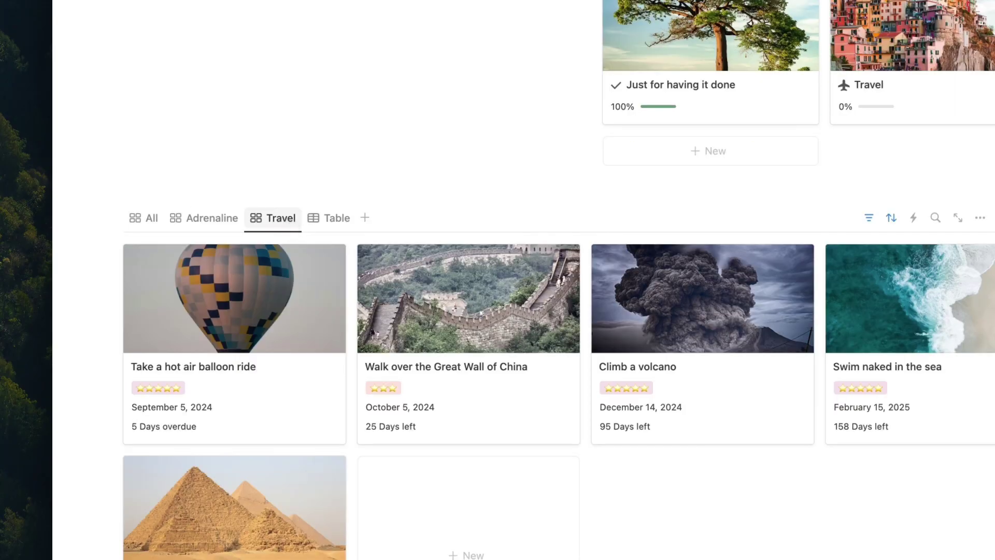
- Duplicate the Travel view, and duplicate that copy once more to get two additional filtered gallery views
click(289, 228)
click(302, 370)
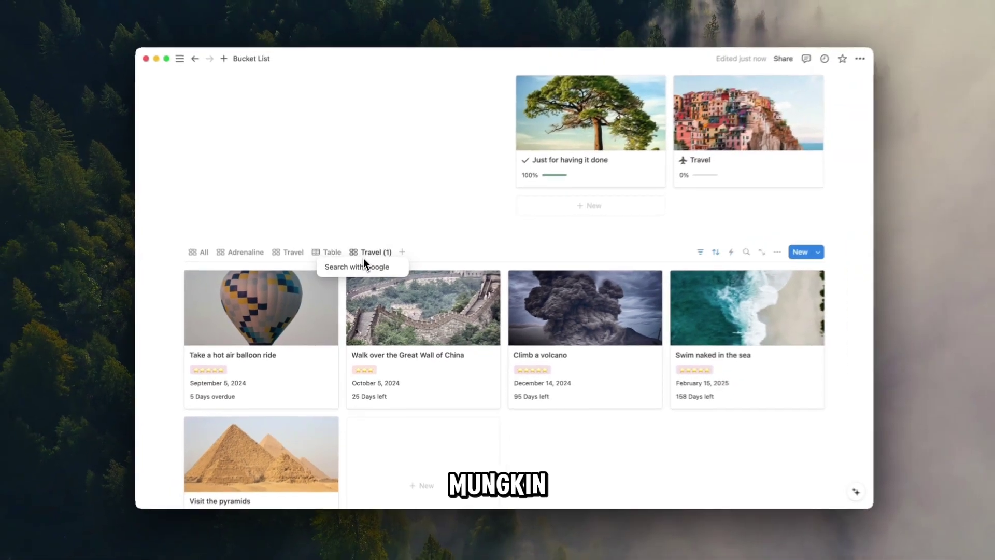
click(372, 251)
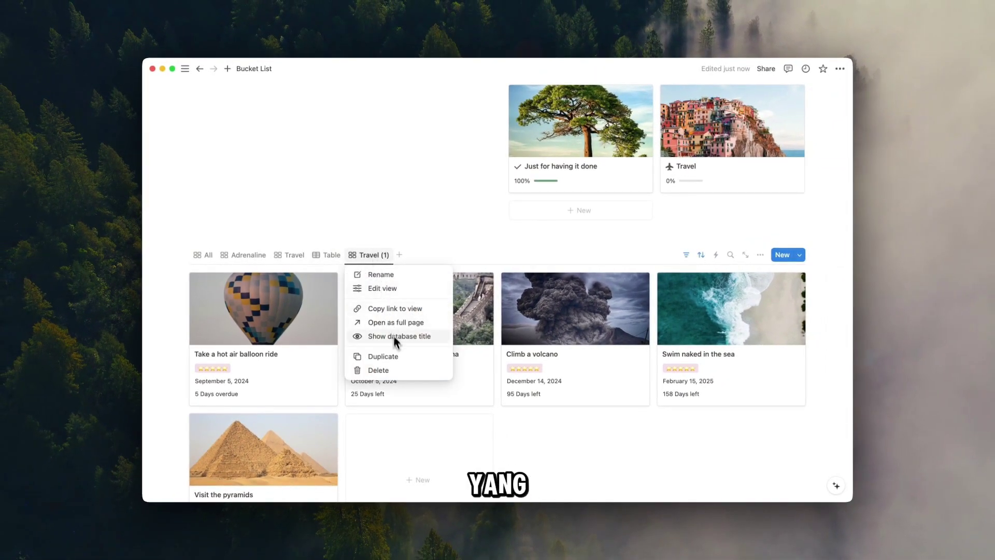
click(400, 356)
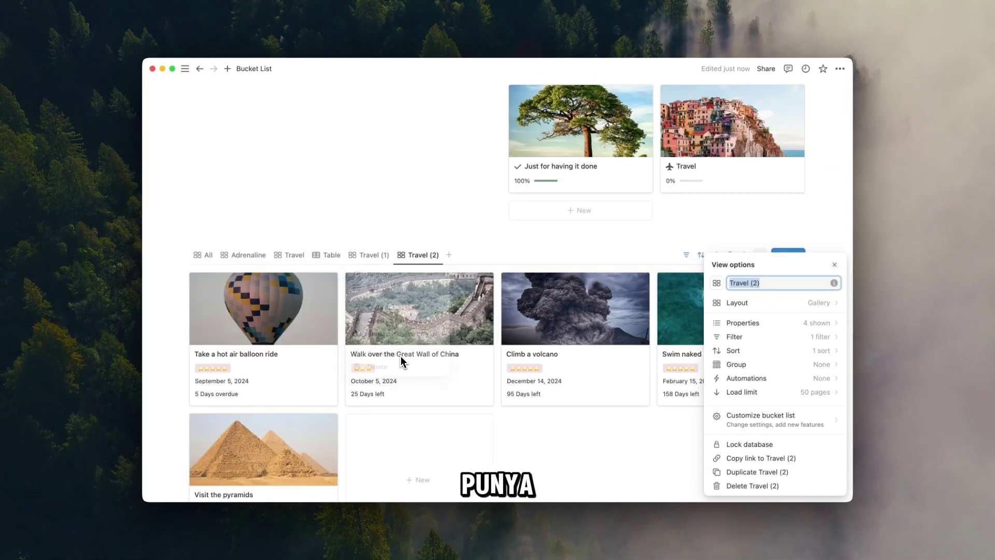
- Duplicate the Travel (2) view to get a third copy of the filtered Travel gallery
right_click(425, 251)
click(434, 215)
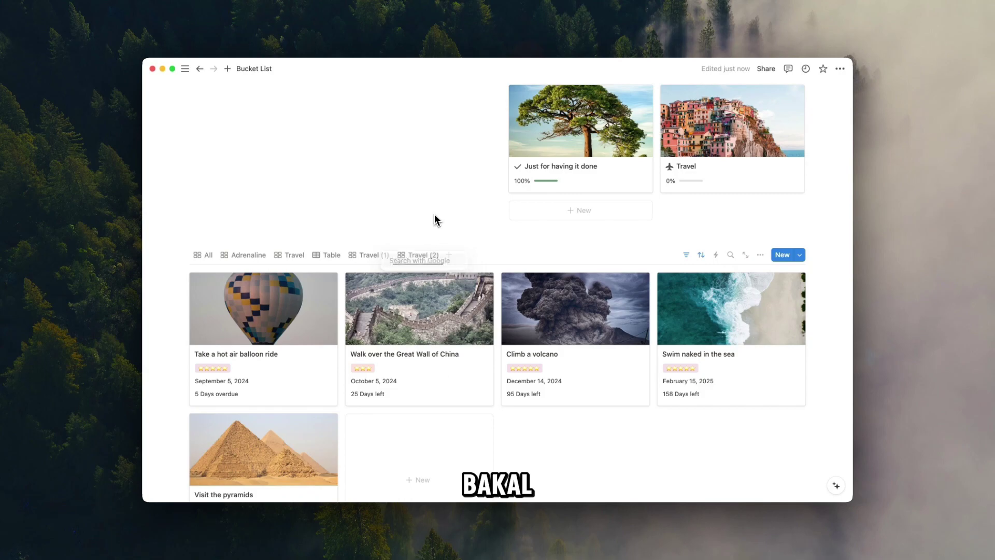
click(430, 254)
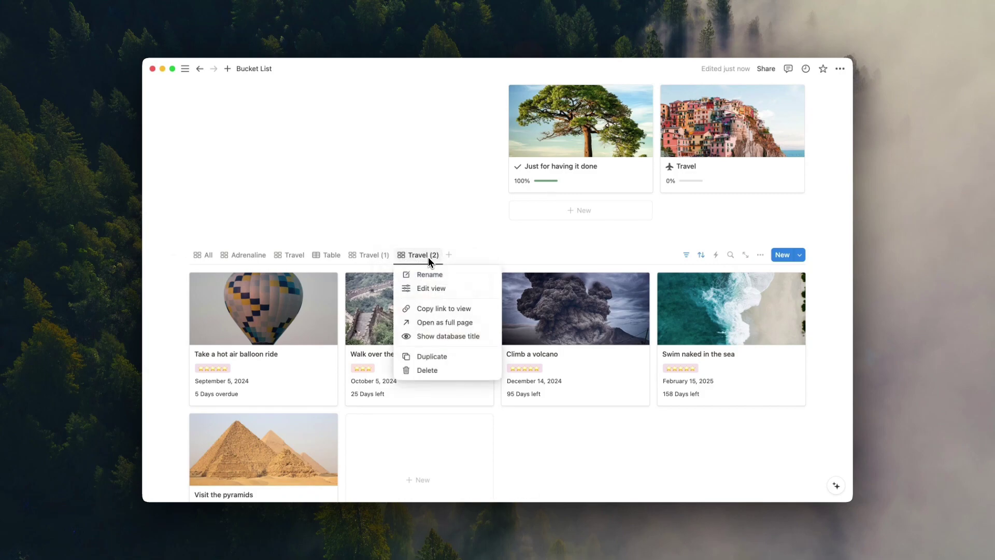
click(430, 356)
click(461, 240)
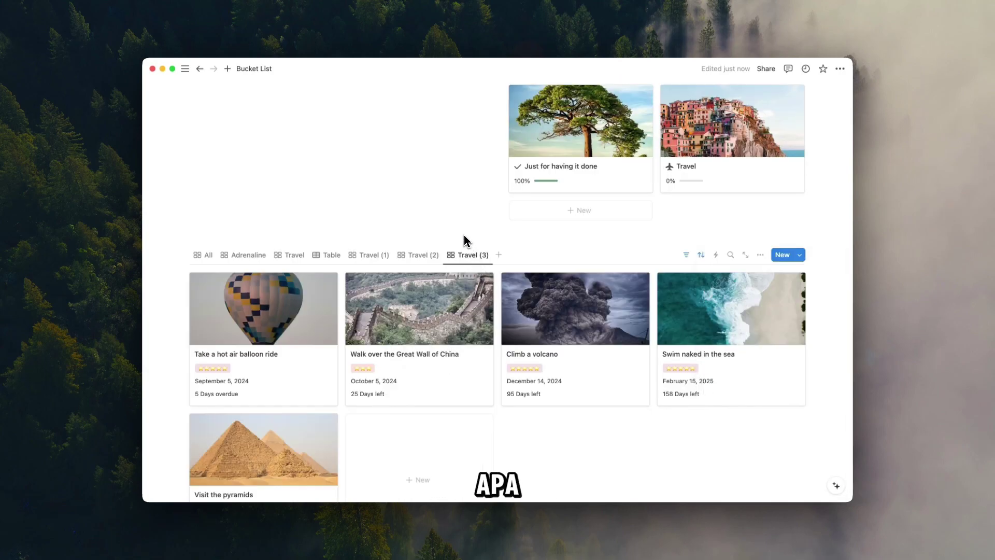
- Rename the Travel (1) view as Cities
scroll(390, 242, up, 1)
scroll(390, 242, up, 3)
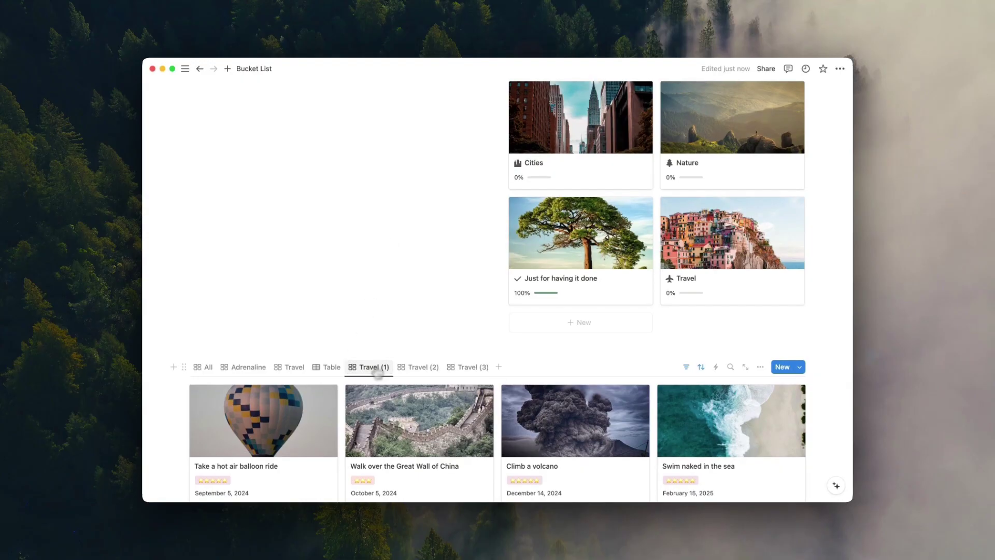
click(378, 371)
click(377, 386)
text(Cities)
key(Return)
- Rename the Travel (2) view as Personal
scroll(316, 448, up, 7)
scroll(368, 488, down, 1)
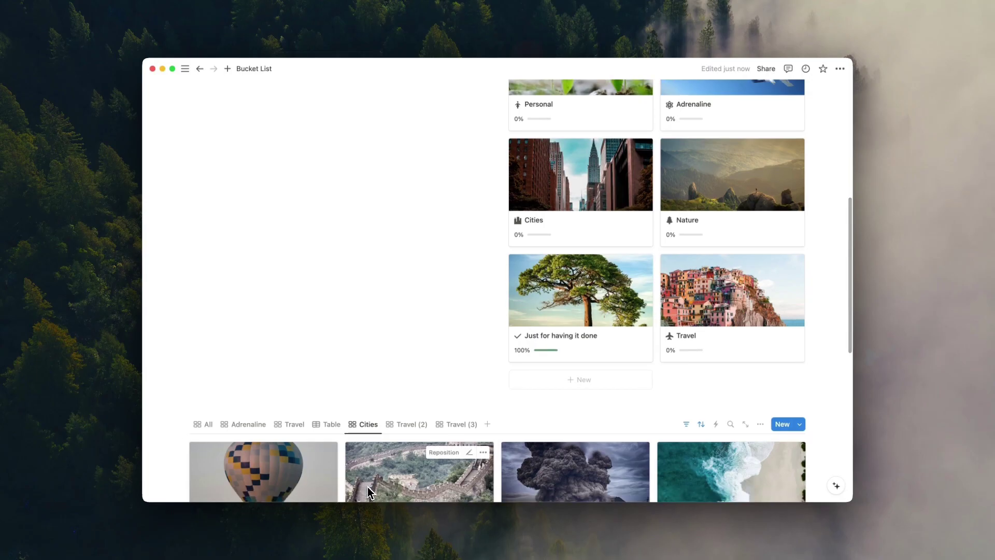
click(414, 424)
click(415, 424)
click(428, 321)
text(Personal)
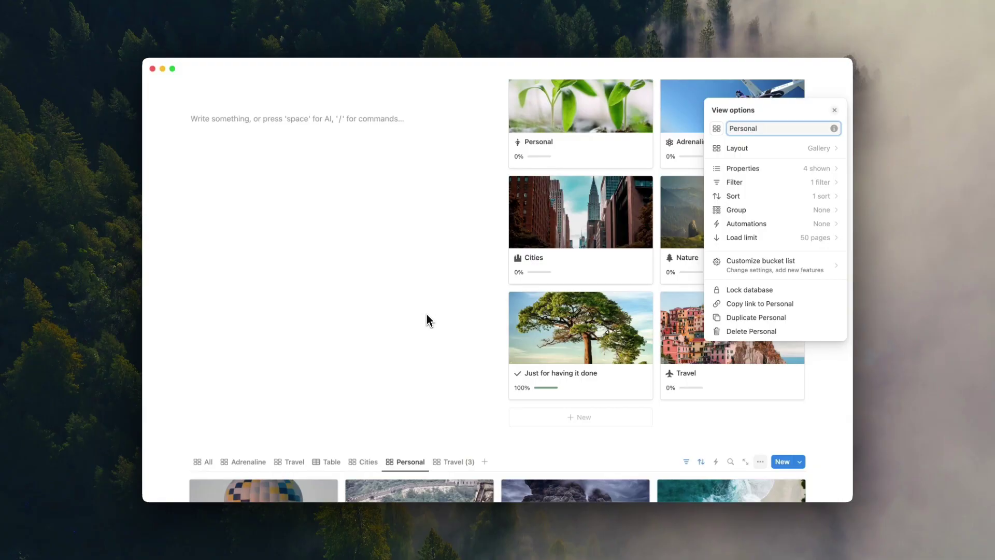
click(429, 319)
- Rename the Travel (3) view as Nature
click(455, 462)
click(466, 359)
click(561, 271)
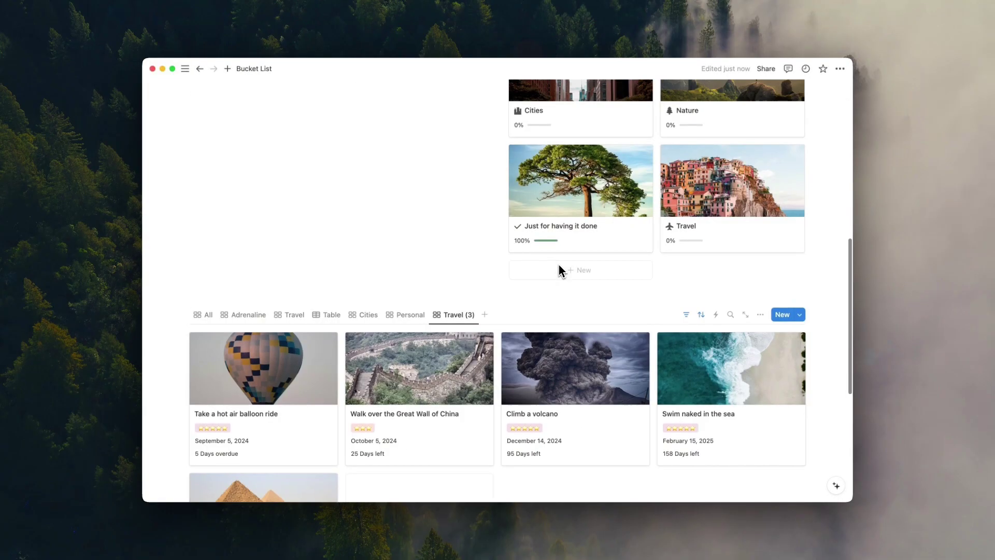
click(473, 289)
text(Nature)
scroll(444, 342, up, 7)
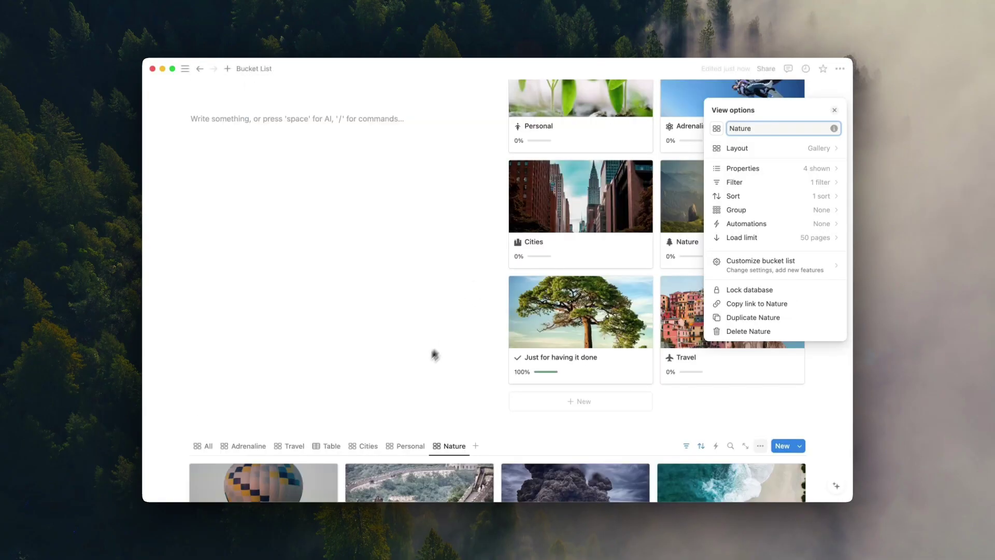
click(444, 342)
- Duplicate the Nature view and name the copy Friends
scroll(471, 362, up, 3)
scroll(476, 427, down, 4)
click(476, 424)
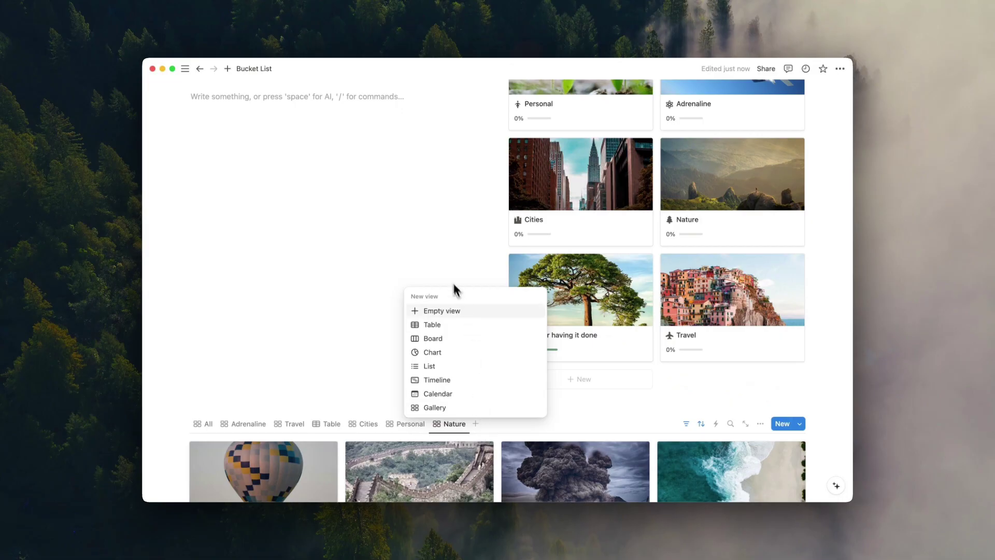
click(476, 392)
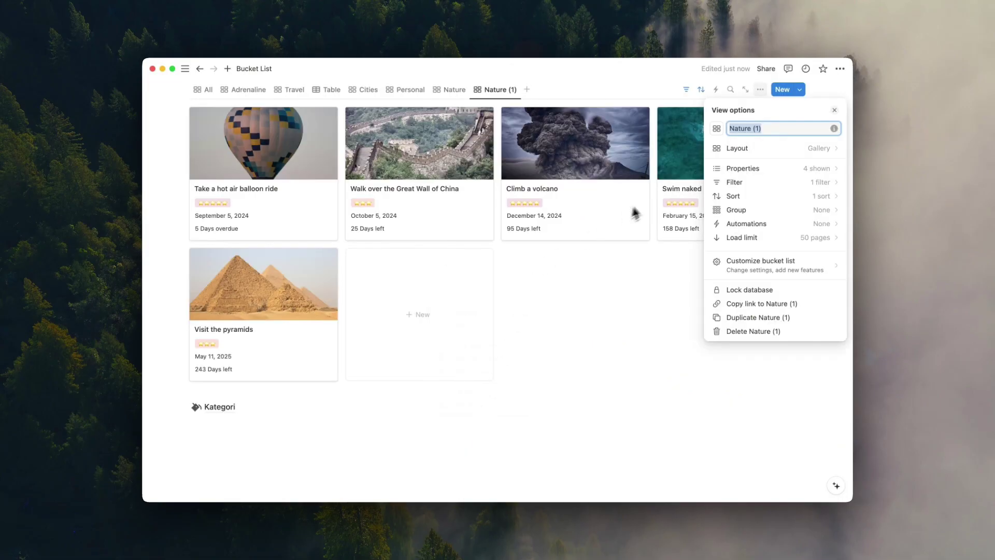
scroll(568, 382, up, 7)
click(544, 402)
scroll(543, 404, up, 3)
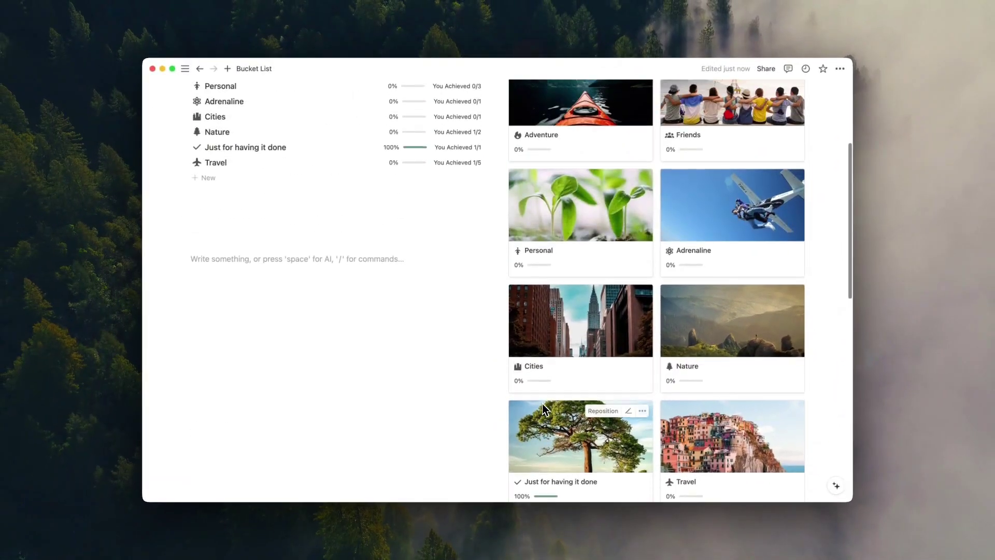
scroll(542, 406, down, 3)
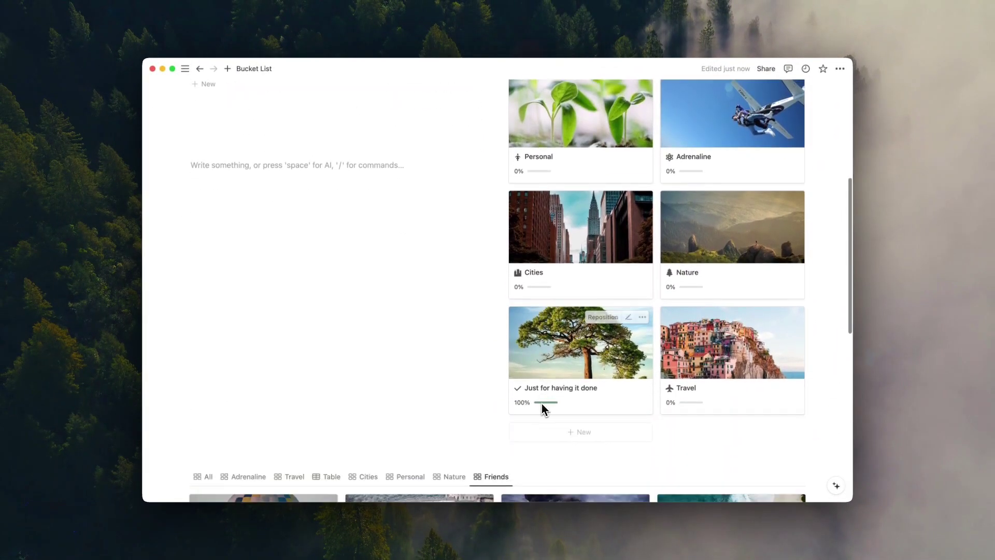
- Duplicate the Friends view, name the copy Adventure, and move the Travel view ahead of Adrenaline
click(484, 476)
click(486, 442)
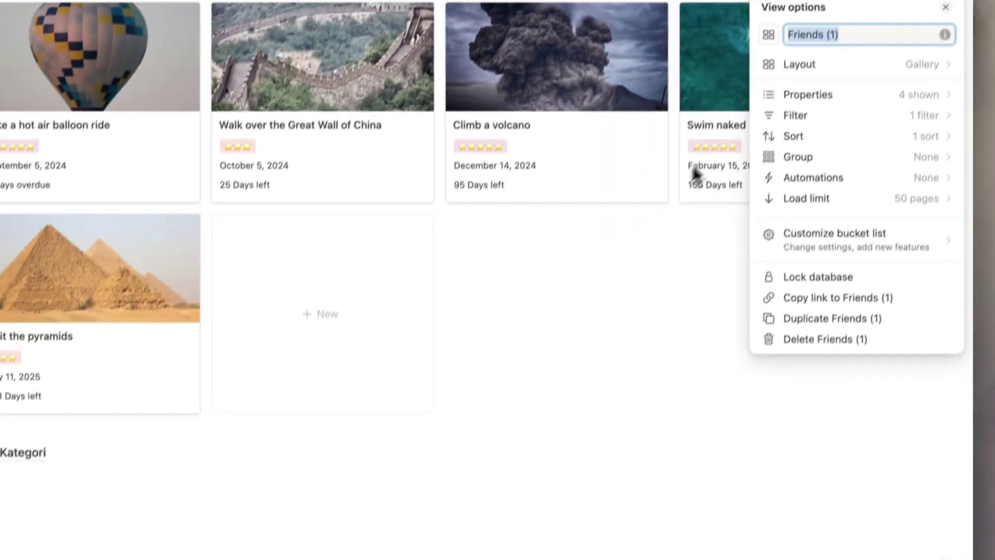
text(Adventure)
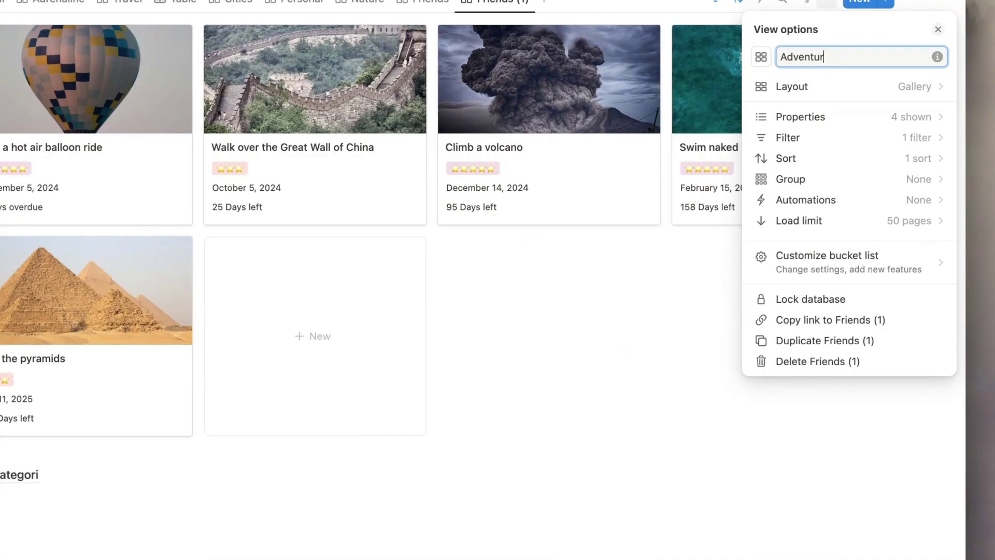
key(Escape)
scroll(600, 344, up, 8)
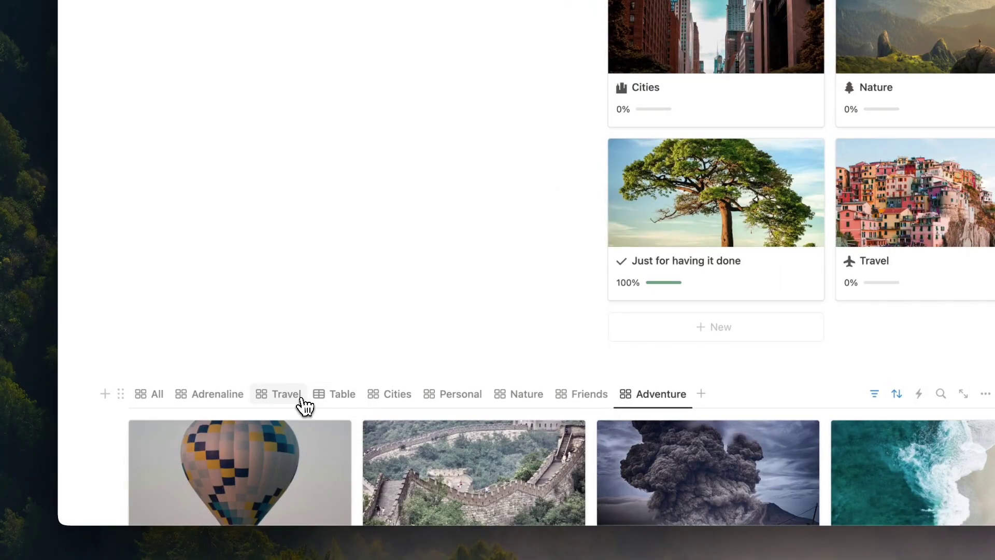
drag(301, 399, 226, 400)
- Give the All view of the bucket list a flag icon
click(158, 398)
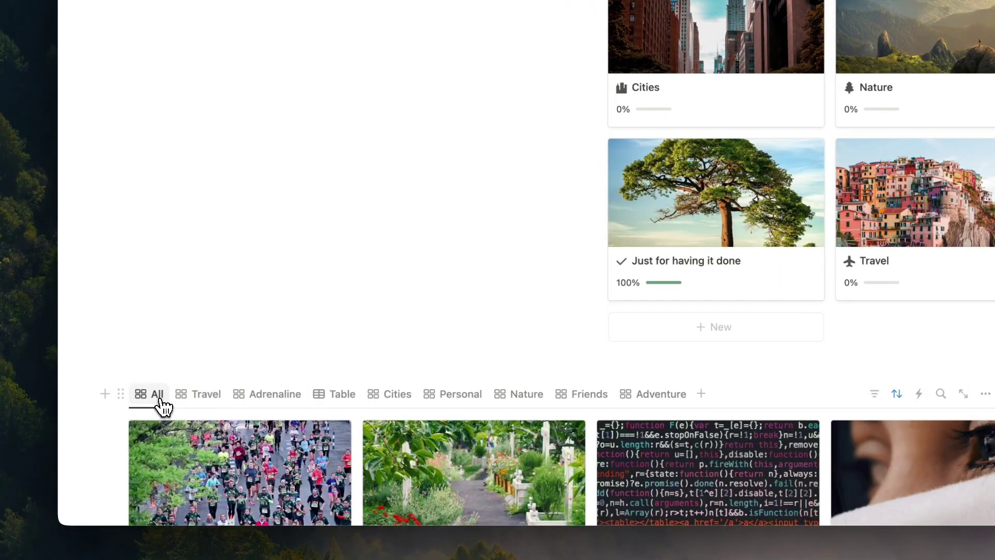
scroll(183, 340, down, 3)
click(148, 285)
click(142, 281)
click(178, 330)
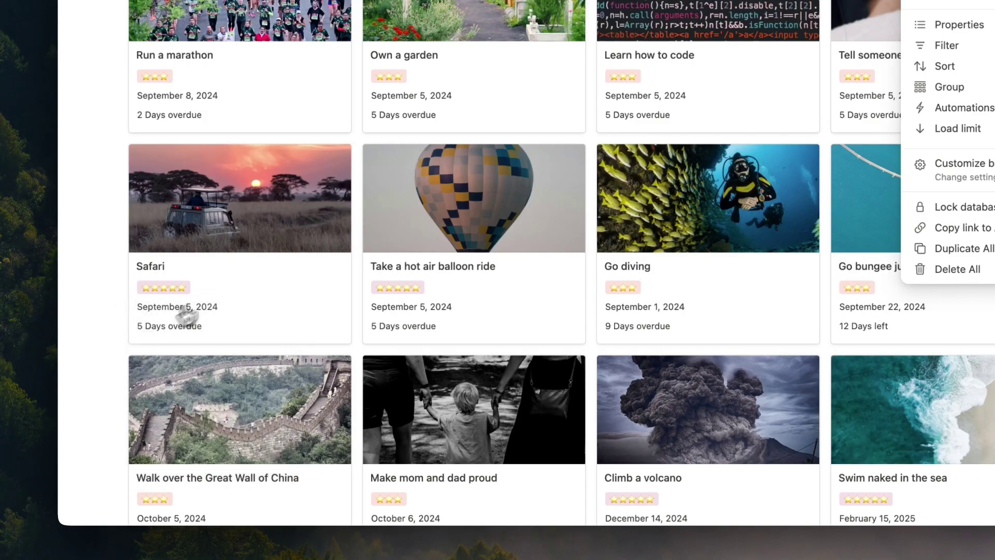
click(751, 160)
text(all)
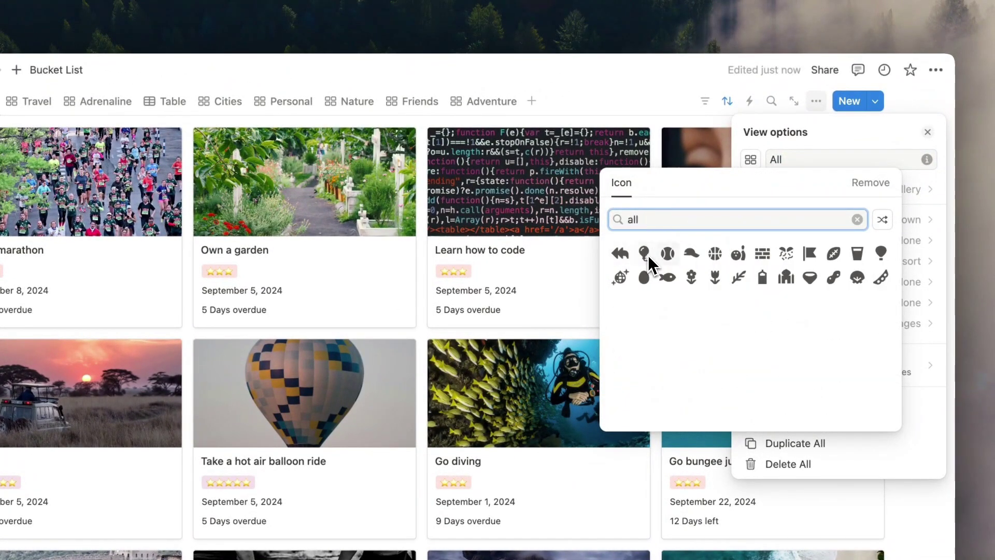
click(810, 253)
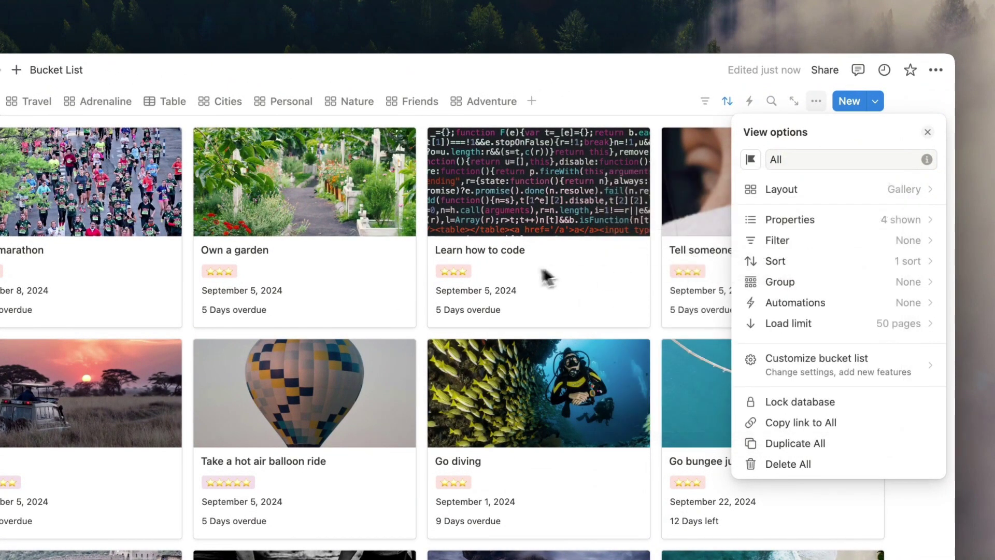
click(553, 266)
- Show the Travel view's filter settings and give the view a plane icon
click(38, 101)
click(705, 101)
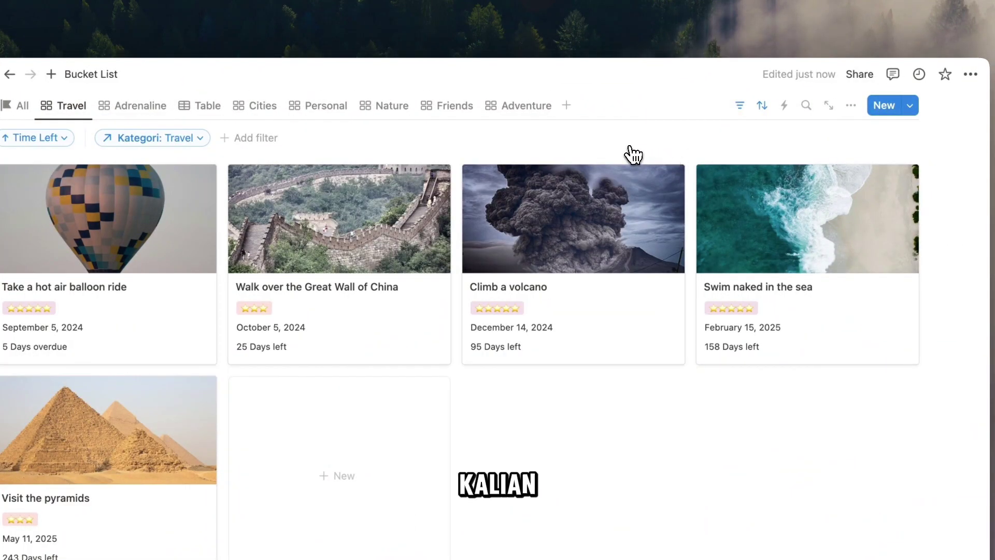
scroll(548, 222, up, 3)
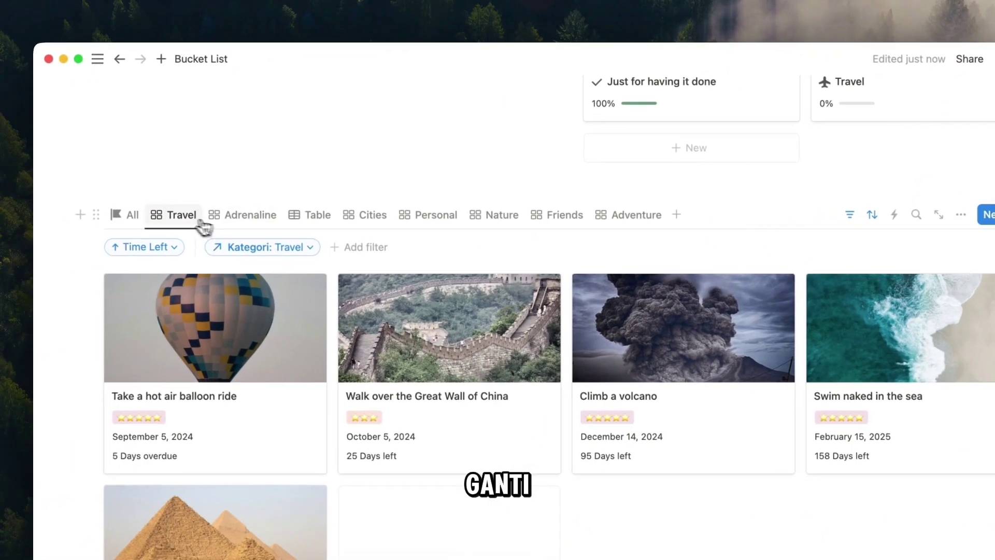
click(120, 225)
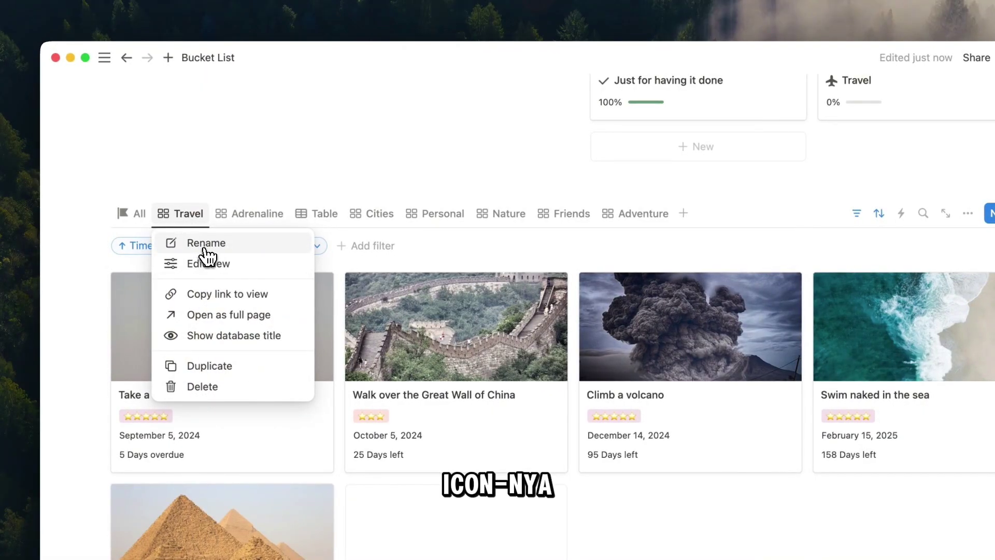
click(141, 260)
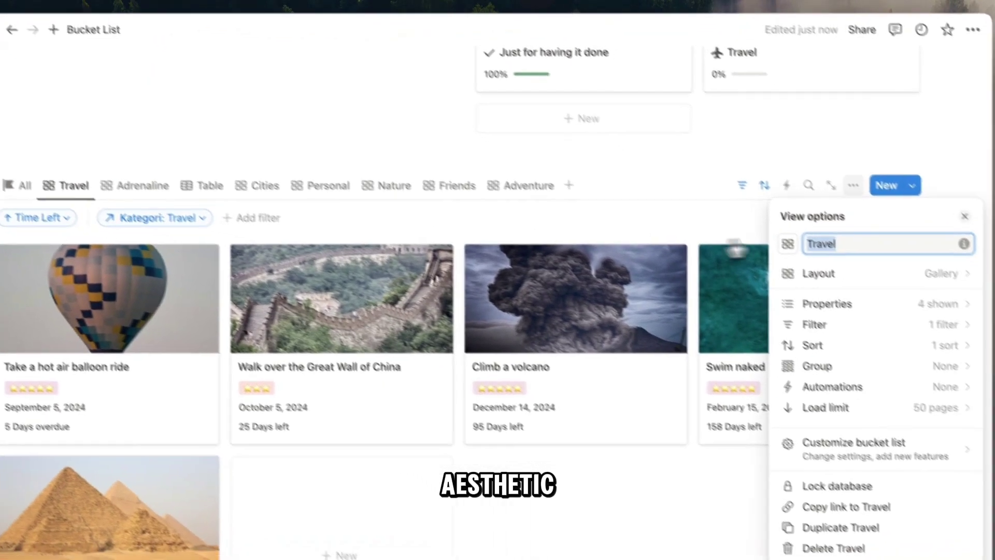
click(903, 272)
text(plane)
click(633, 314)
- Change the Adrenaline view's icon to a flame
click(122, 158)
click(122, 158)
click(258, 233)
click(759, 212)
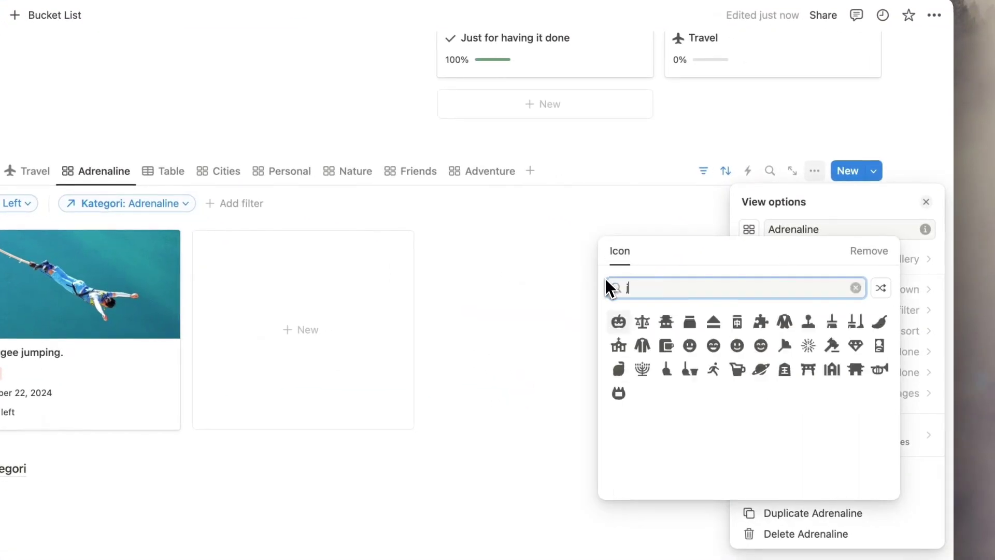
text(j)
key(BackSpace)
text(byhand)
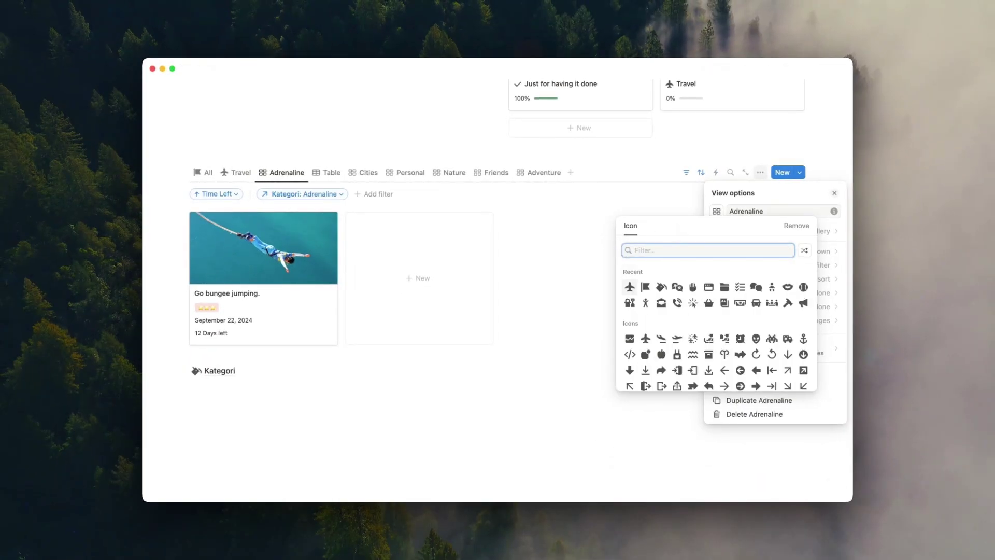
click(629, 271)
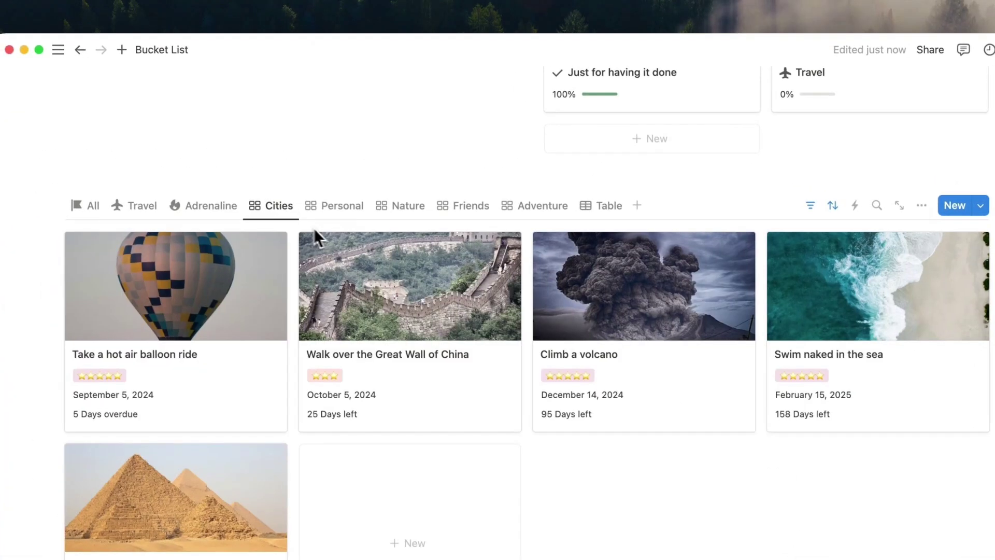
- Give the Cities view a city buildings icon and the Personal view a running person icon
click(760, 172)
click(849, 260)
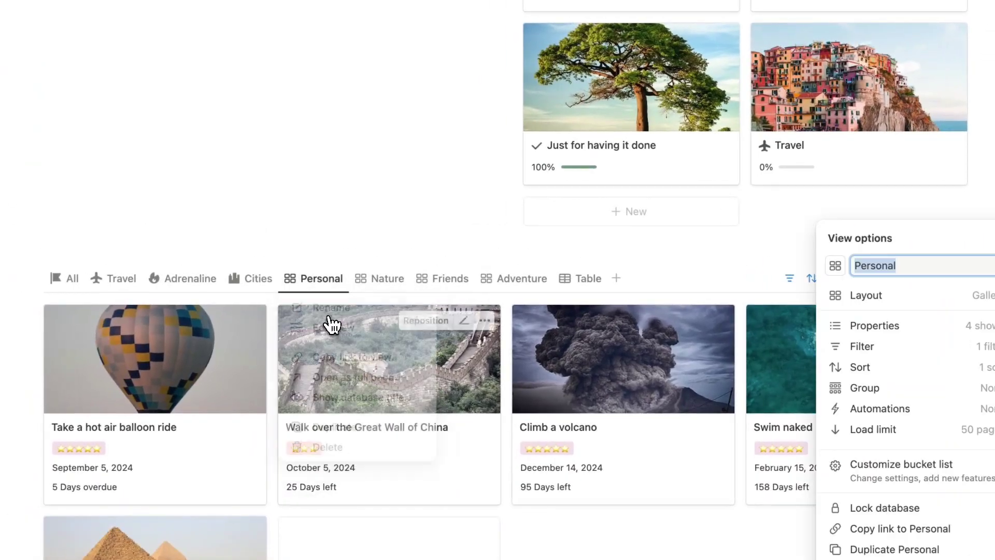
click(749, 271)
text(per)
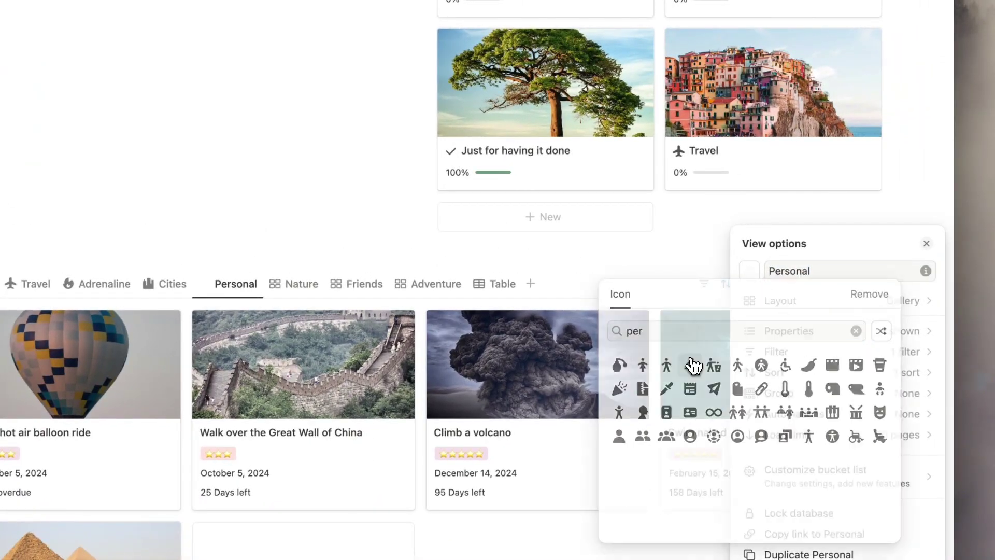
click(691, 364)
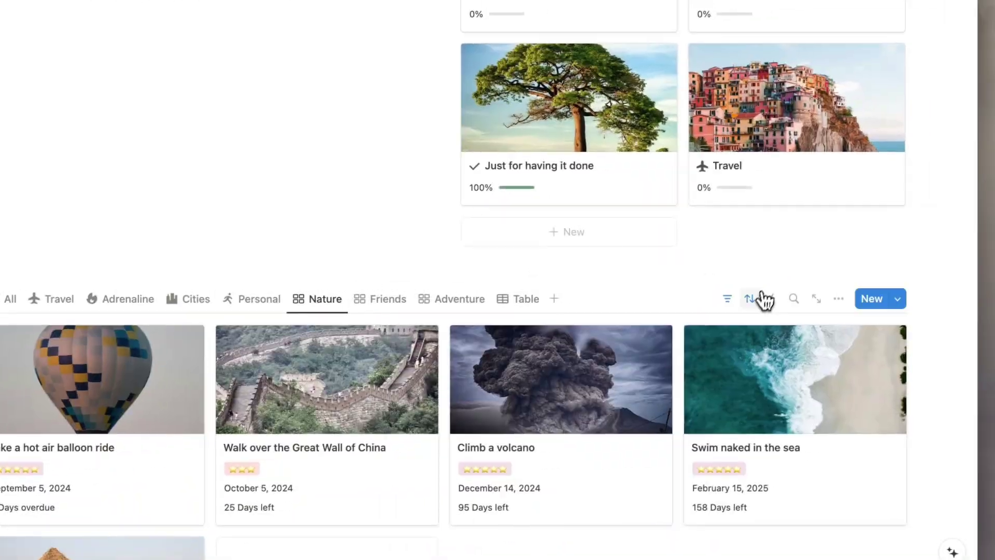
- Replace Travel with Nature in the Kategori filter of the Nature view
click(732, 298)
click(269, 312)
key(BackSpace)
text(nat)
key(Return)
- Change the Nature view's icon to an apple
click(342, 254)
click(323, 301)
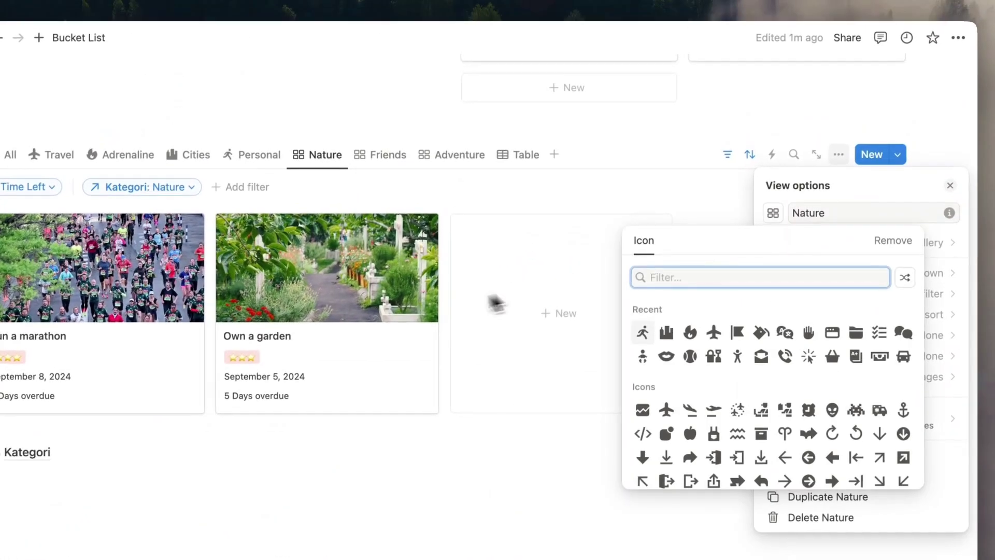
text(natu)
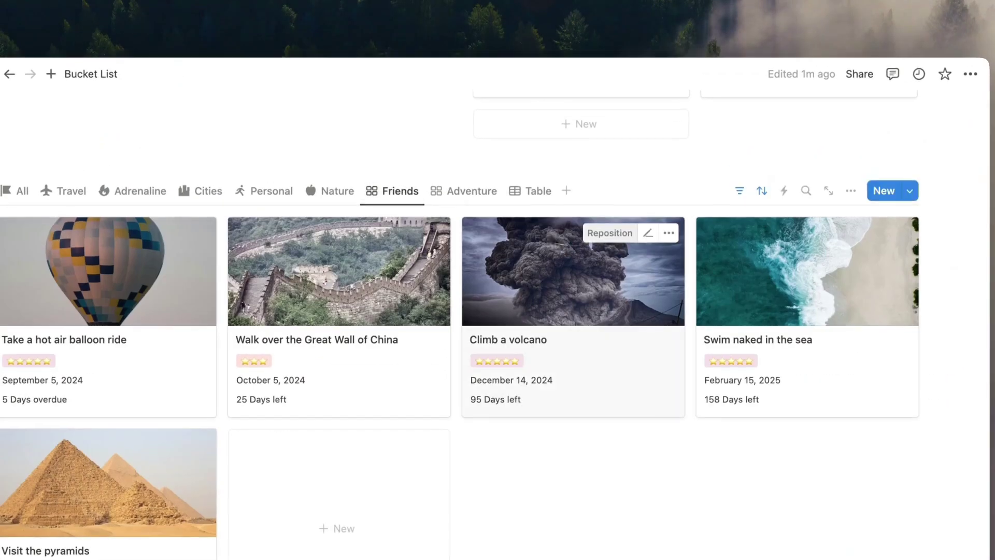
- Filter the Friends view by the Friends Kategori and give the view a group-of-people icon
click(147, 223)
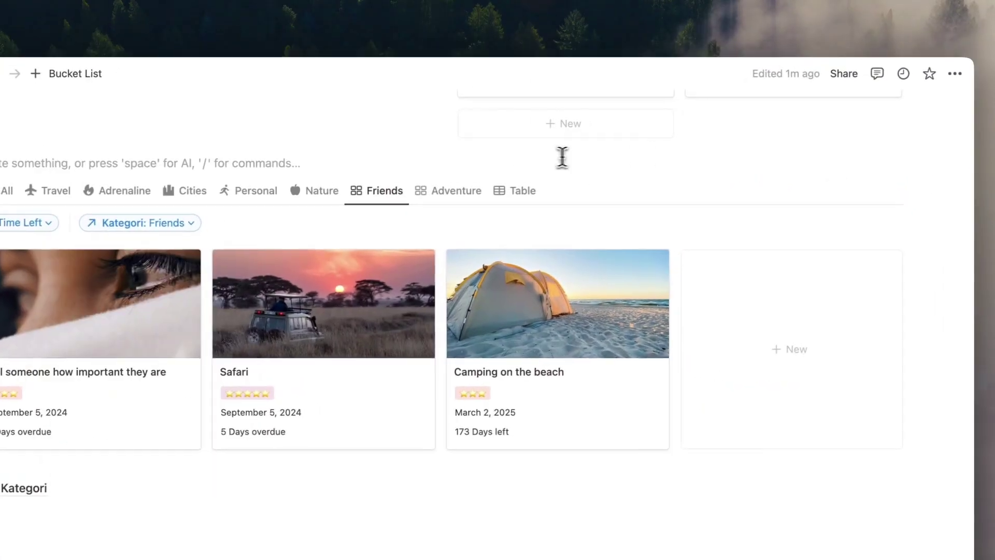
click(496, 174)
click(507, 223)
click(886, 227)
text(frie)
click(690, 317)
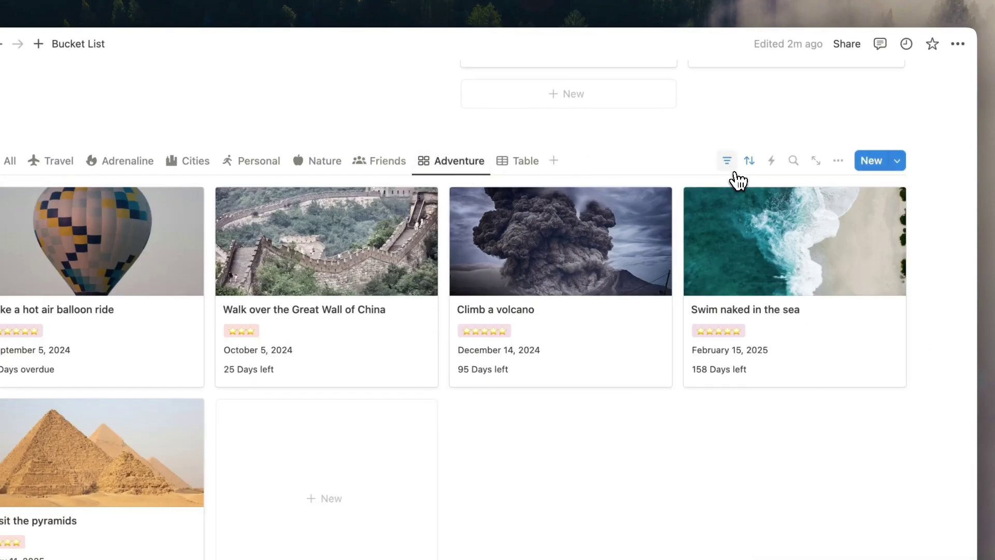
- Replace Travel with Adventure in the Adventure view's Kategori filter, and delete the stray Untitled card from the Kategori gallery
click(727, 160)
click(271, 222)
key(BackSpace)
text(ad)
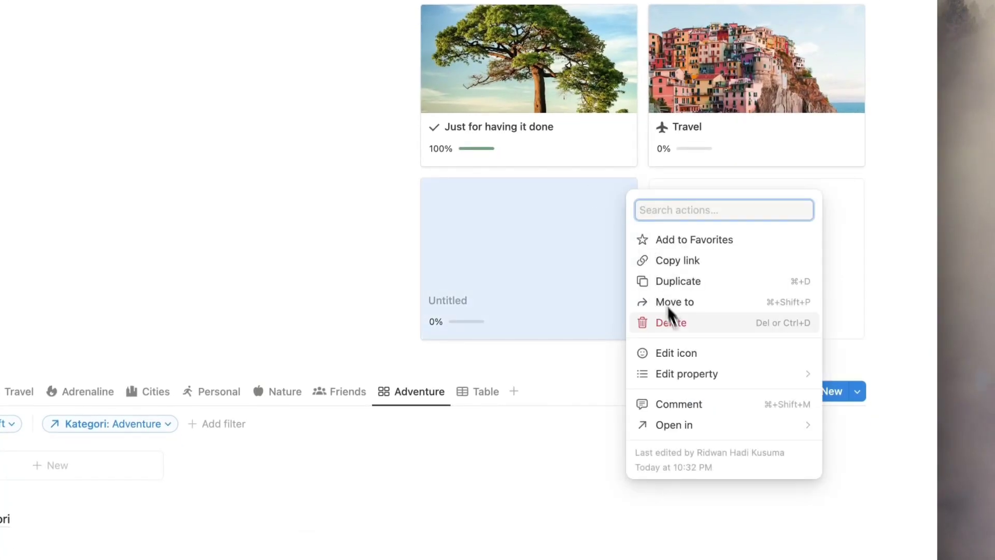
click(669, 318)
- Change the Adventure view's icon to a map pin and close the view options
click(451, 222)
click(770, 258)
text(expl)
key(BackSpace)
key(BackSpace)
key(BackSpace)
key(BackSpace)
text(map)
click(662, 346)
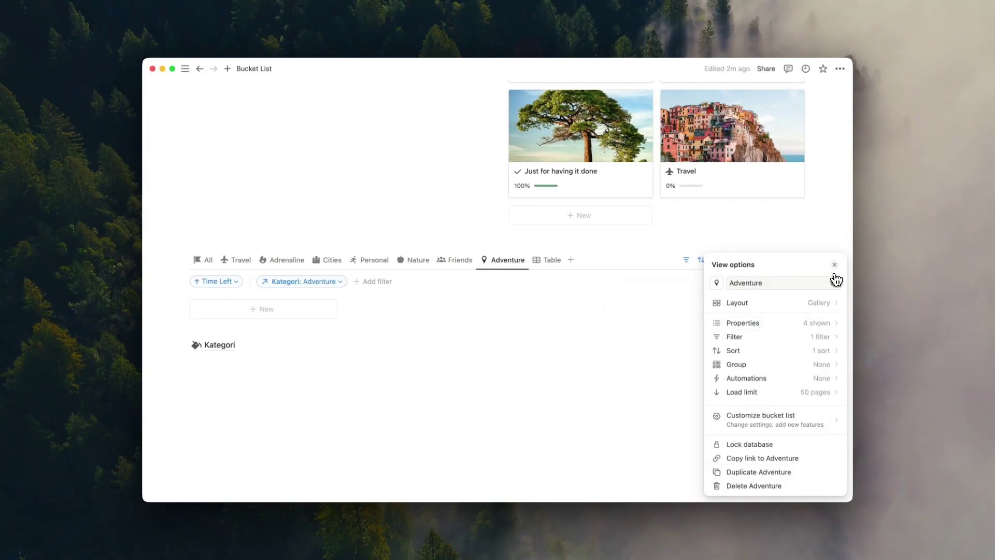
click(834, 266)
scroll(207, 262, down, 5)
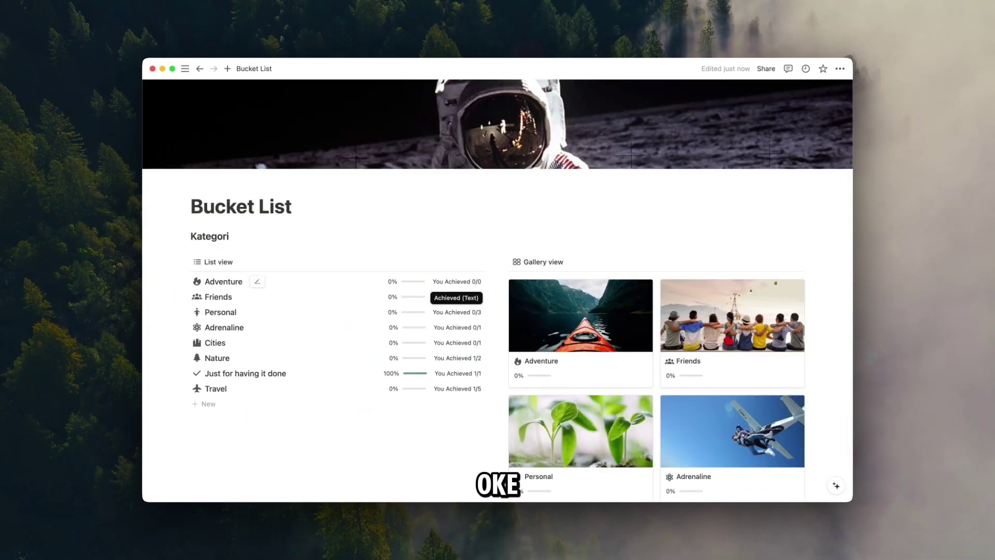